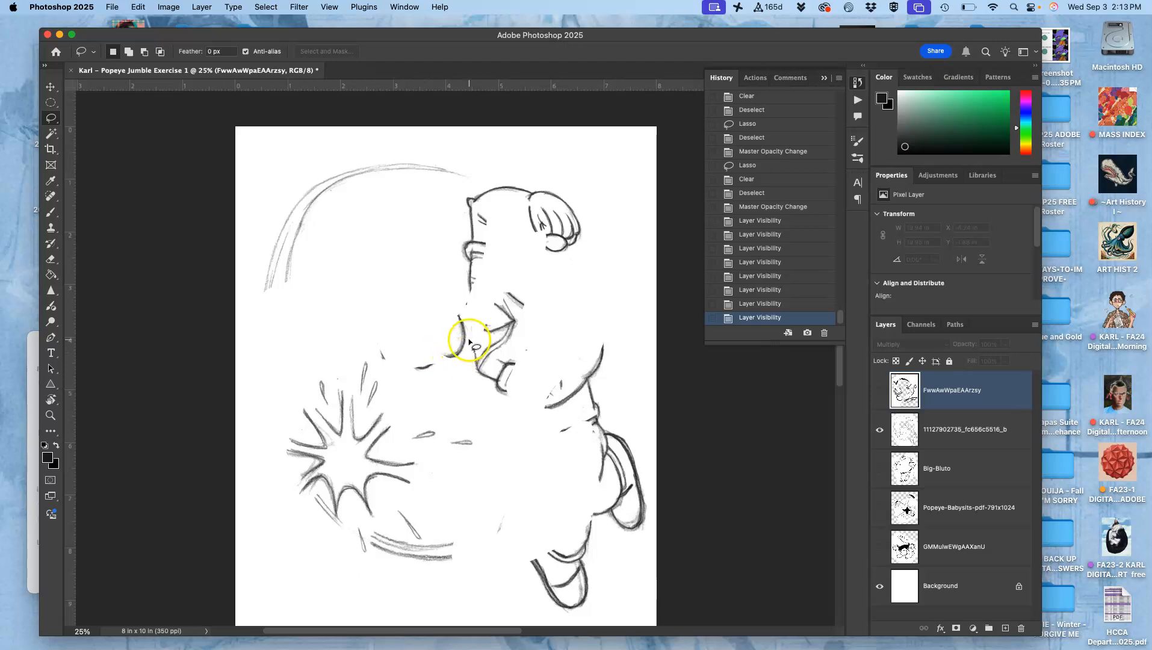
pyautogui.click(880, 587)
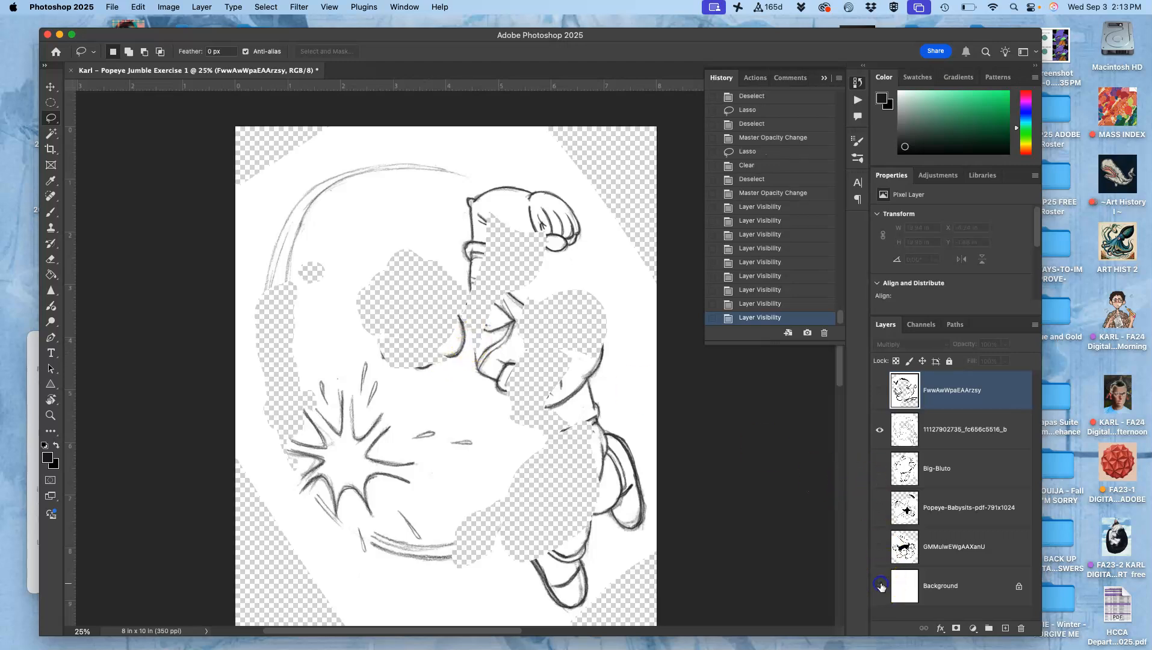
pyautogui.click(880, 430)
pyautogui.click(880, 430)
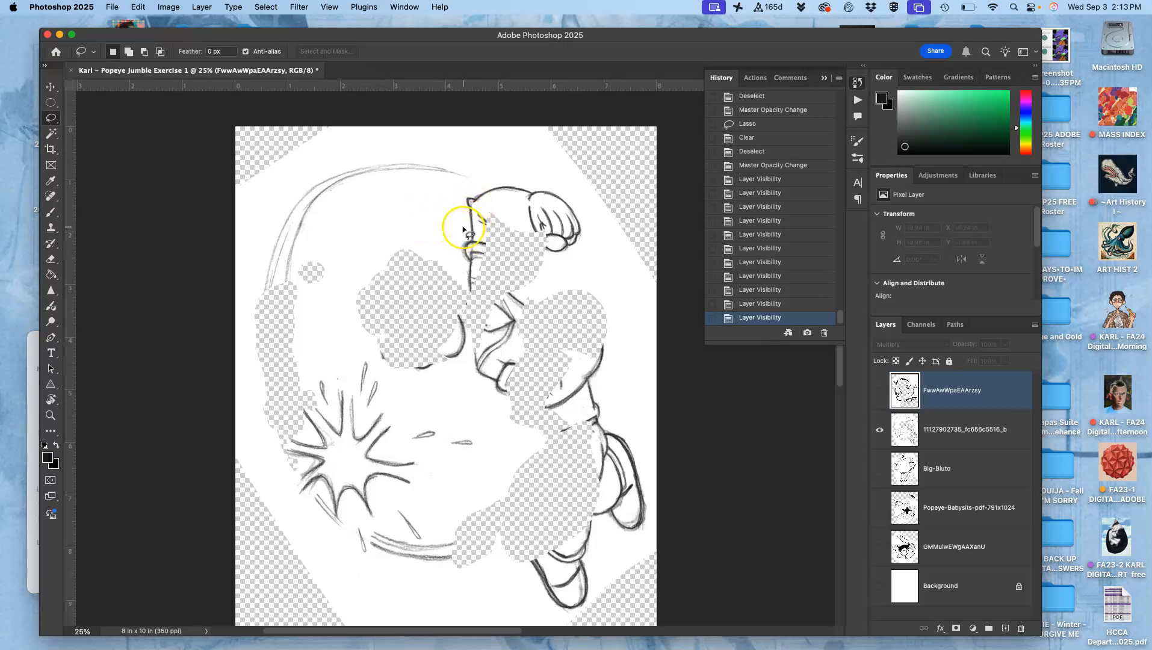
# Step: Set up the Magic Wand tool for a new selection with tolerance 32 and Contiguous turned off
pyautogui.click(52, 136)
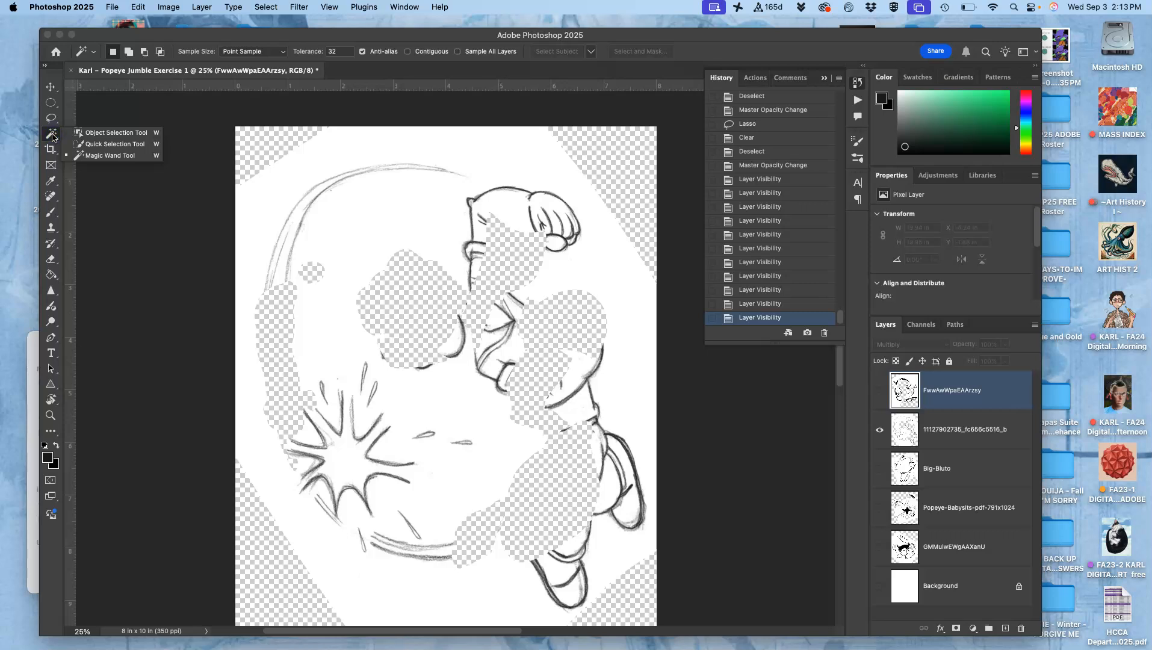
pyautogui.click(96, 156)
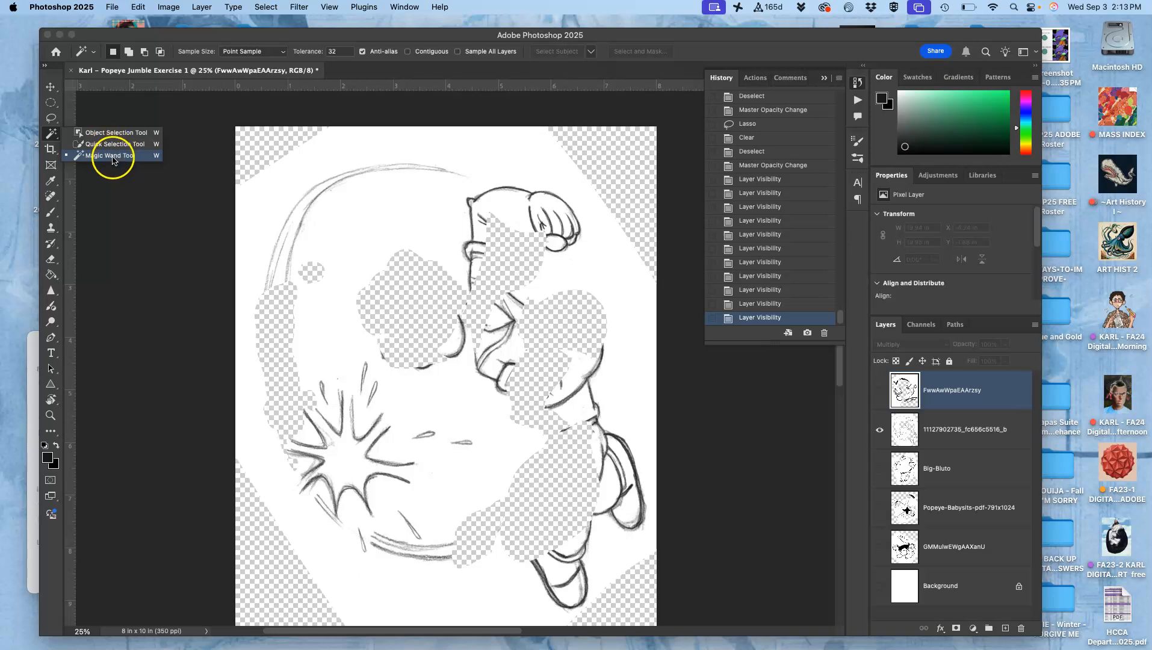
pyautogui.click(111, 157)
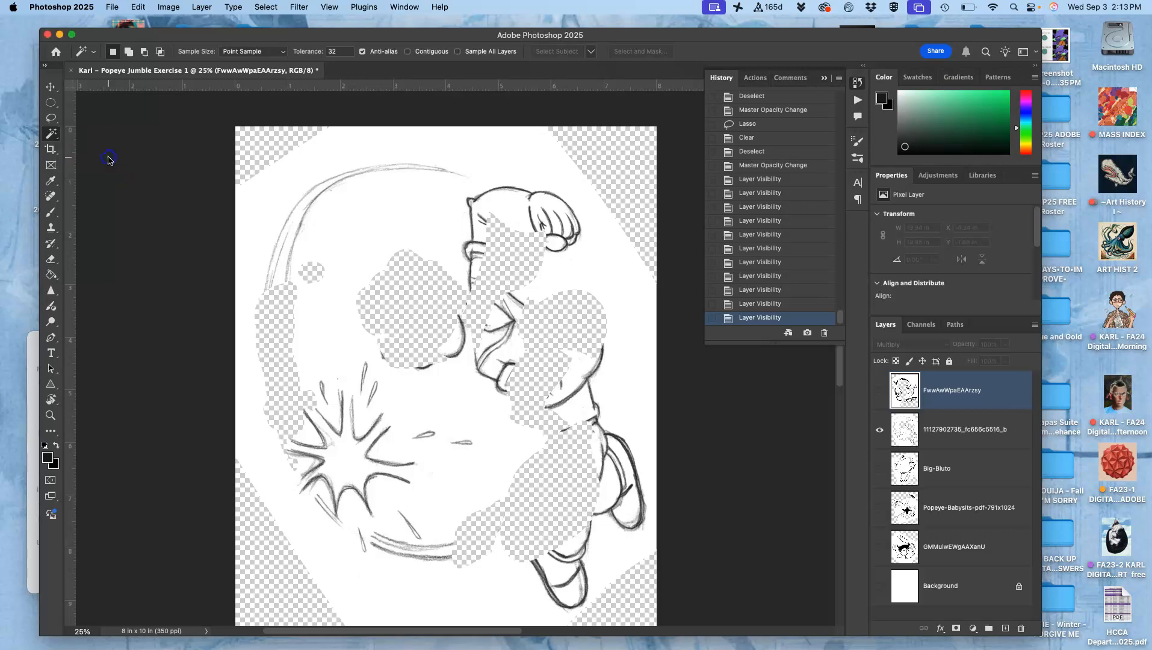
pyautogui.click(50, 133)
pyautogui.click(95, 156)
pyautogui.click(112, 53)
pyautogui.click(339, 51)
pyautogui.click(407, 52)
pyautogui.click(385, 199)
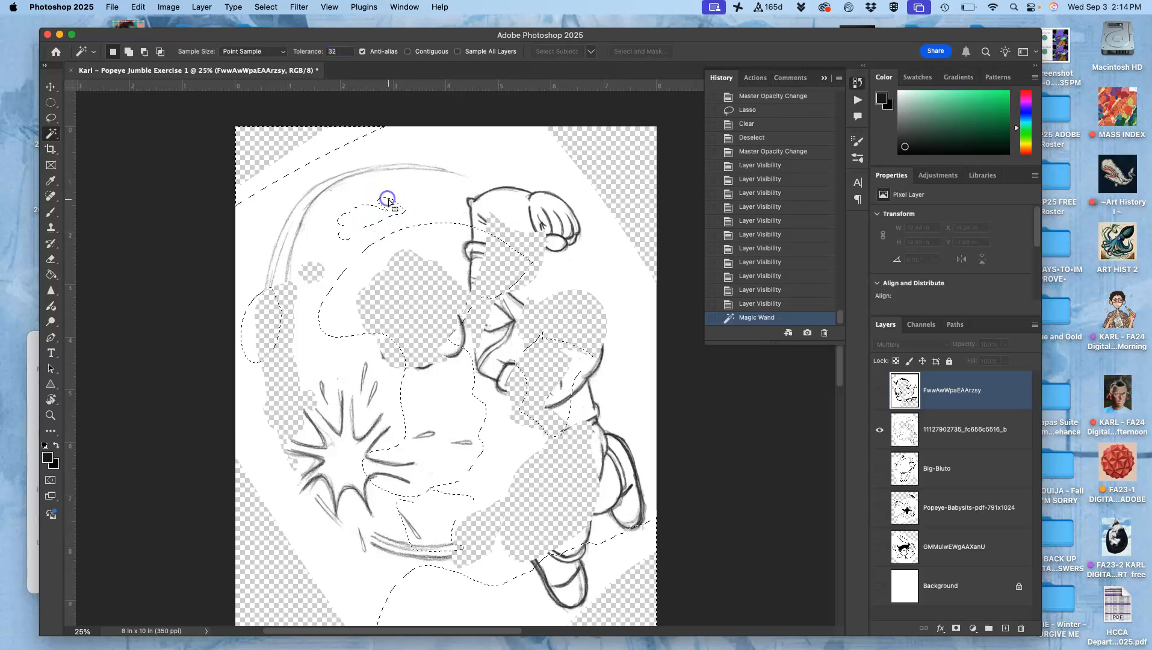
pyautogui.click(957, 443)
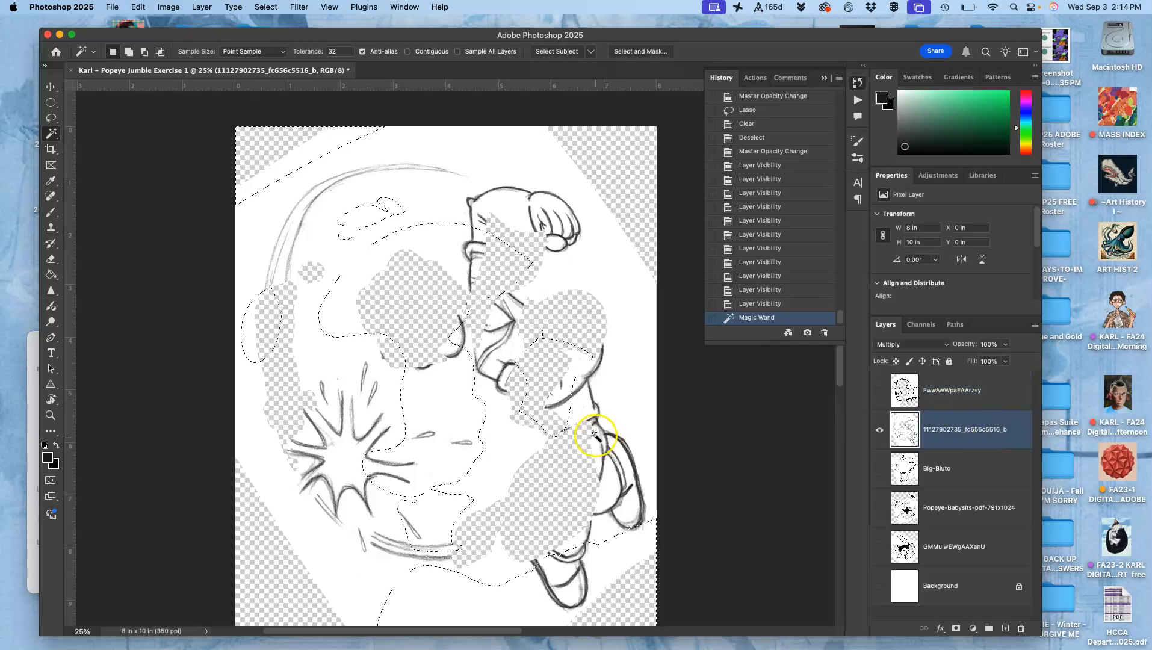
pyautogui.press('super+d')
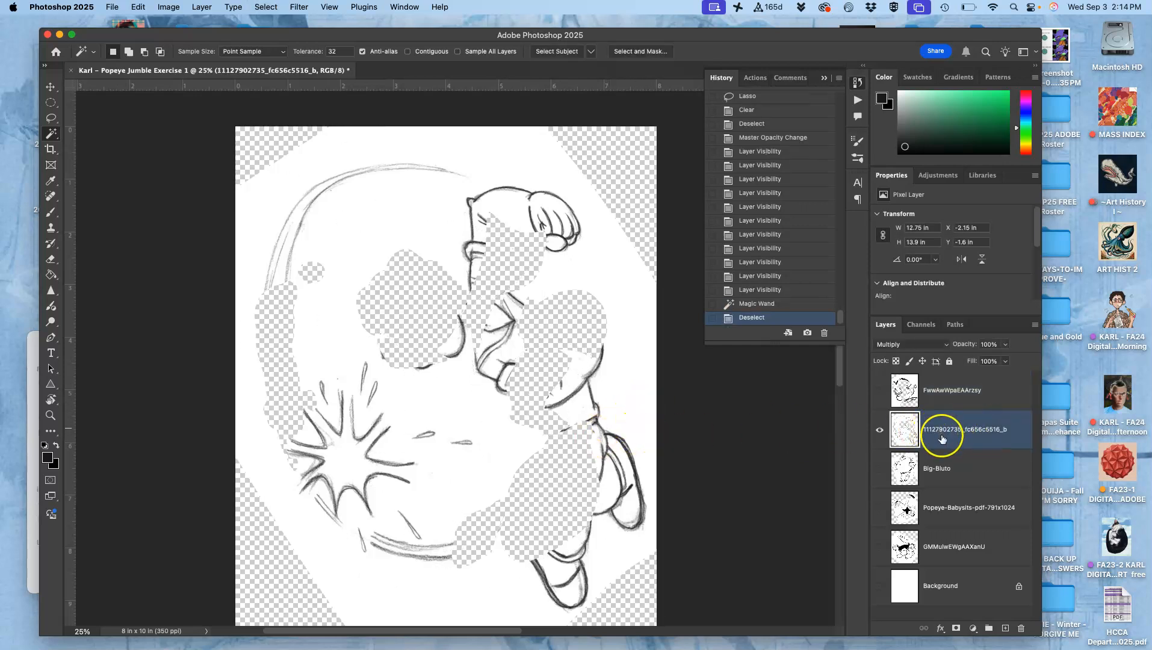
pyautogui.click(879, 429)
pyautogui.click(880, 429)
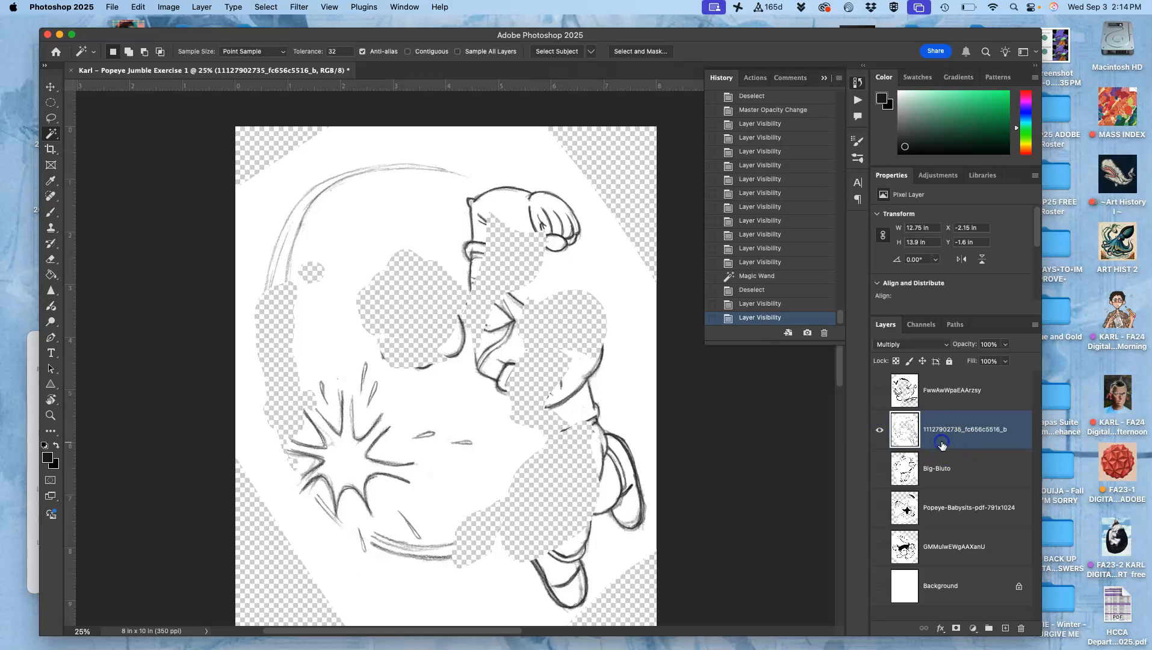
pyautogui.click(376, 215)
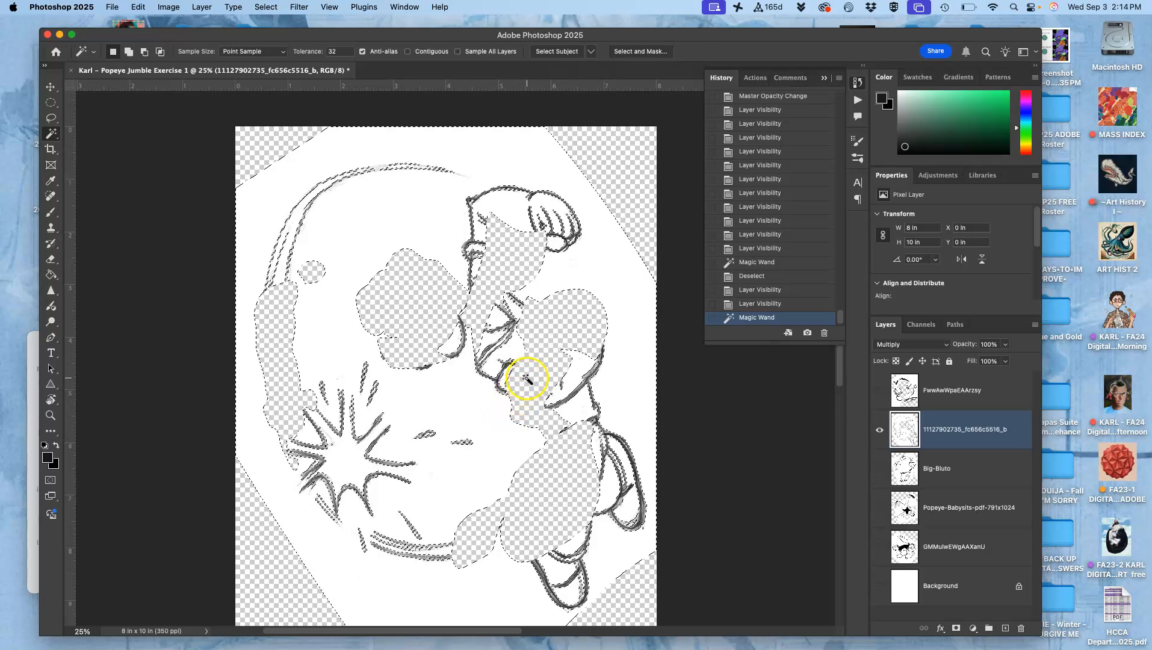
pyautogui.press('Delete')
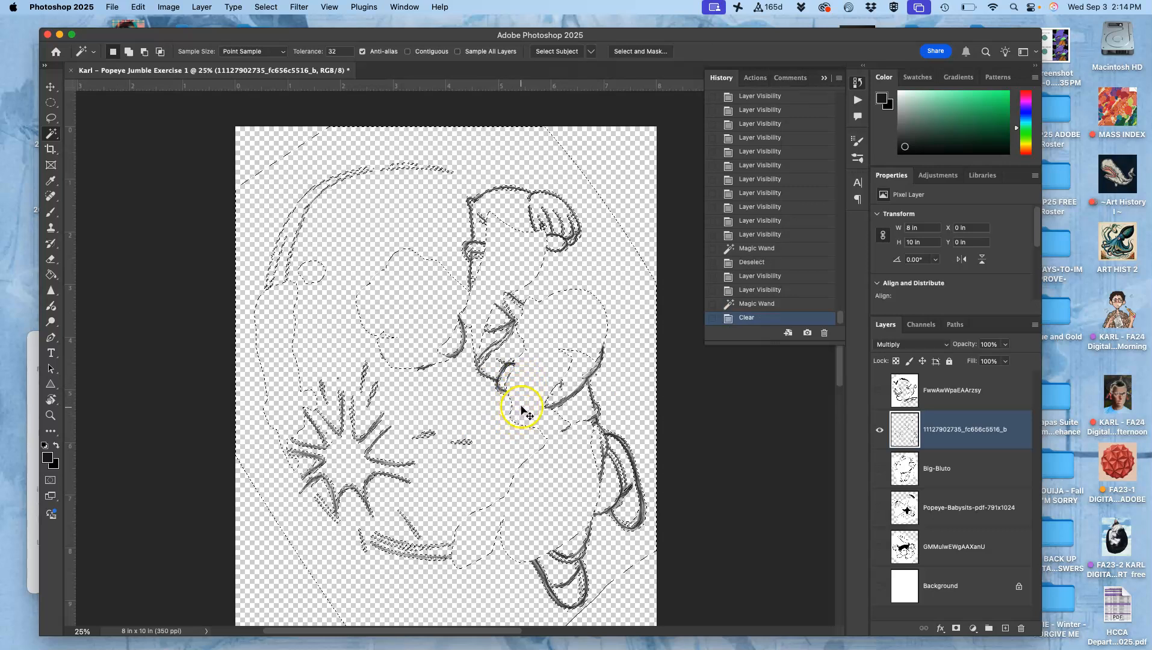
pyautogui.press('super+d')
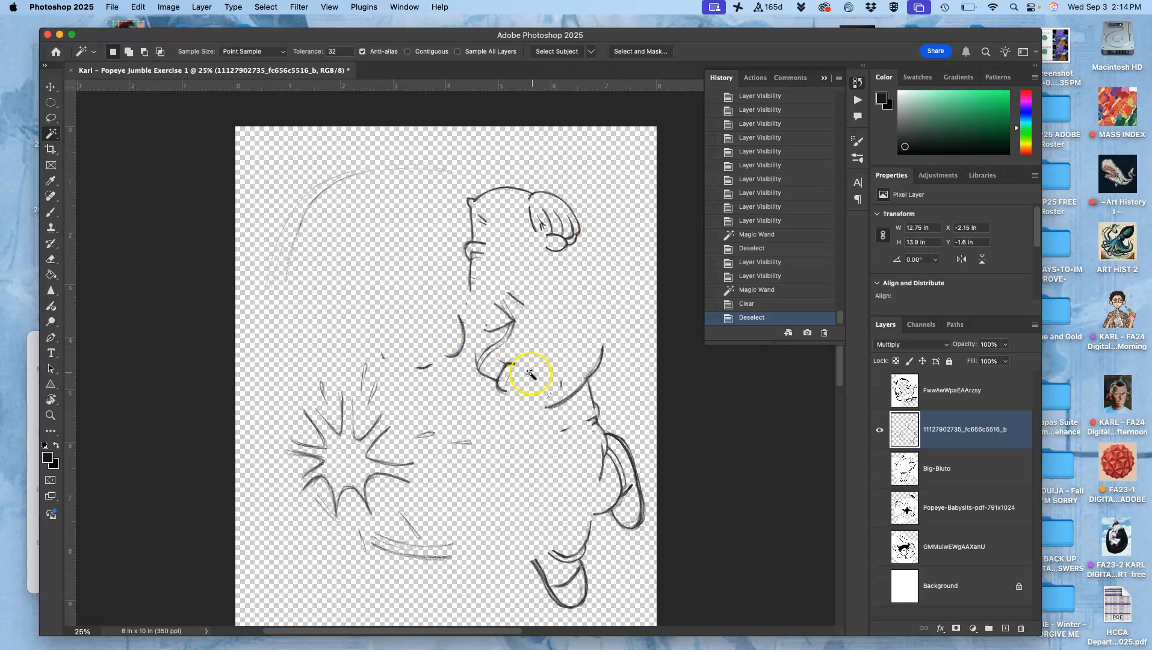
# Step: Examine the edges and grey tones of the remaining sketch lines up close and across the whole page
pyautogui.scroll(10, 546, 355)
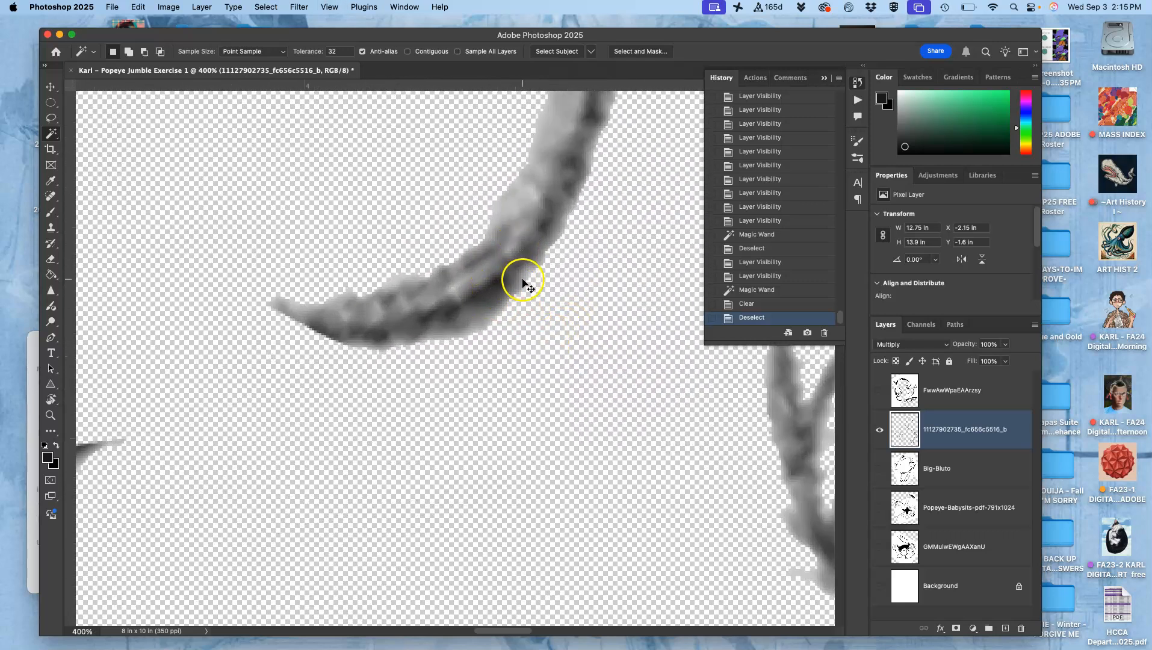
pyautogui.press('super+minus')
pyautogui.press('super+minus')
pyautogui.press('super+minus')
pyautogui.press('super+minus')
pyautogui.press('super+minus')
pyautogui.press('super+minus')
pyautogui.press('super+minus')
pyautogui.press('super+minus')
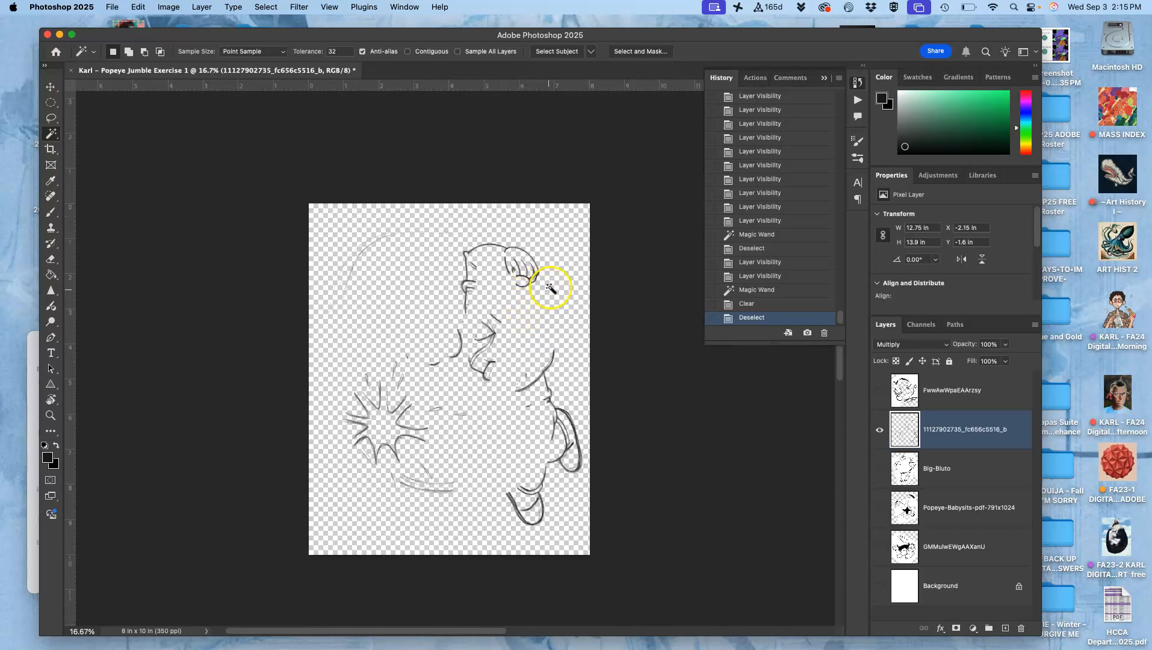
pyautogui.press('super+equal')
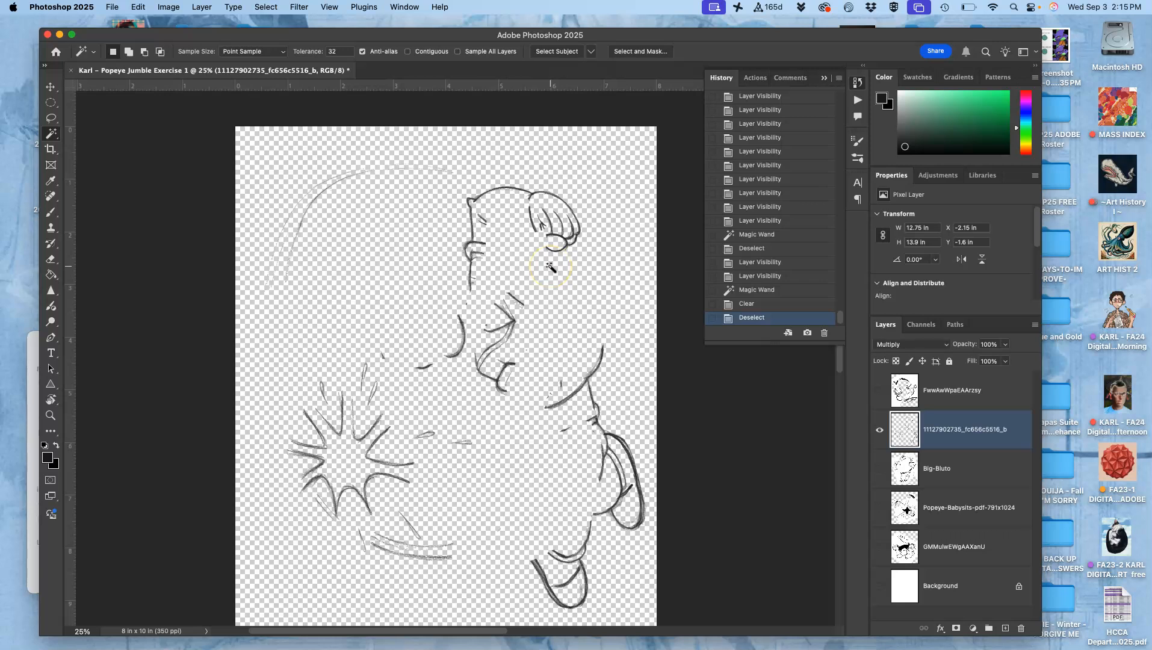
pyautogui.scroll(-3, 550, 267)
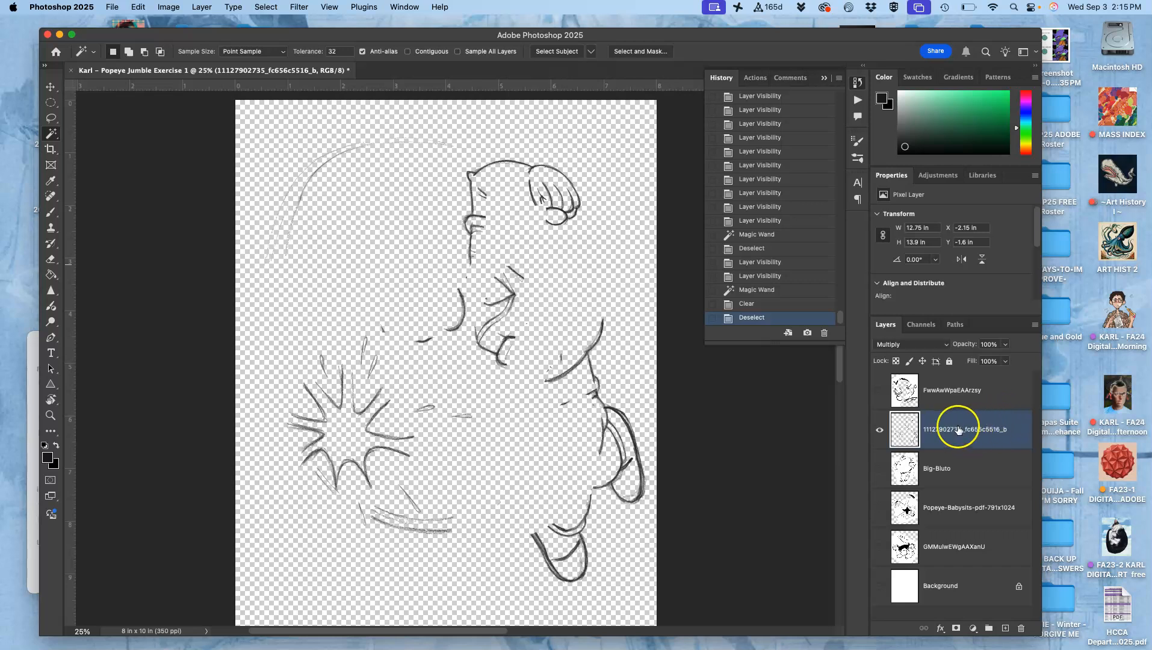
pyautogui.doubleClick(1008, 419)
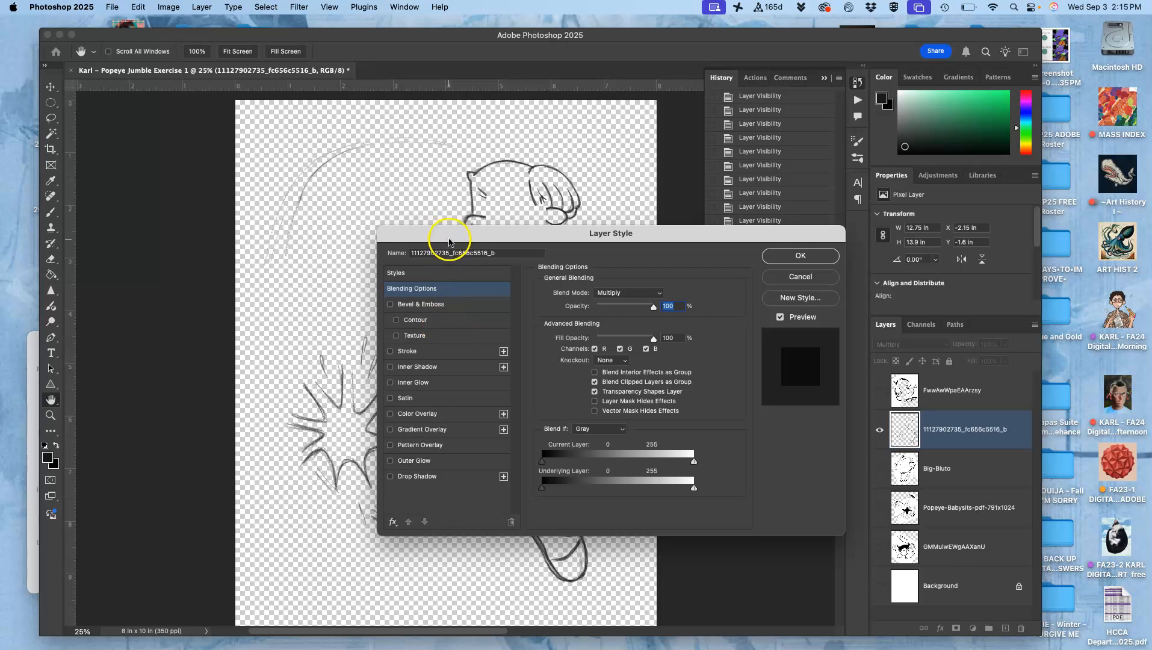
pyautogui.moveTo(452, 239); pyautogui.dragTo(697, 150)
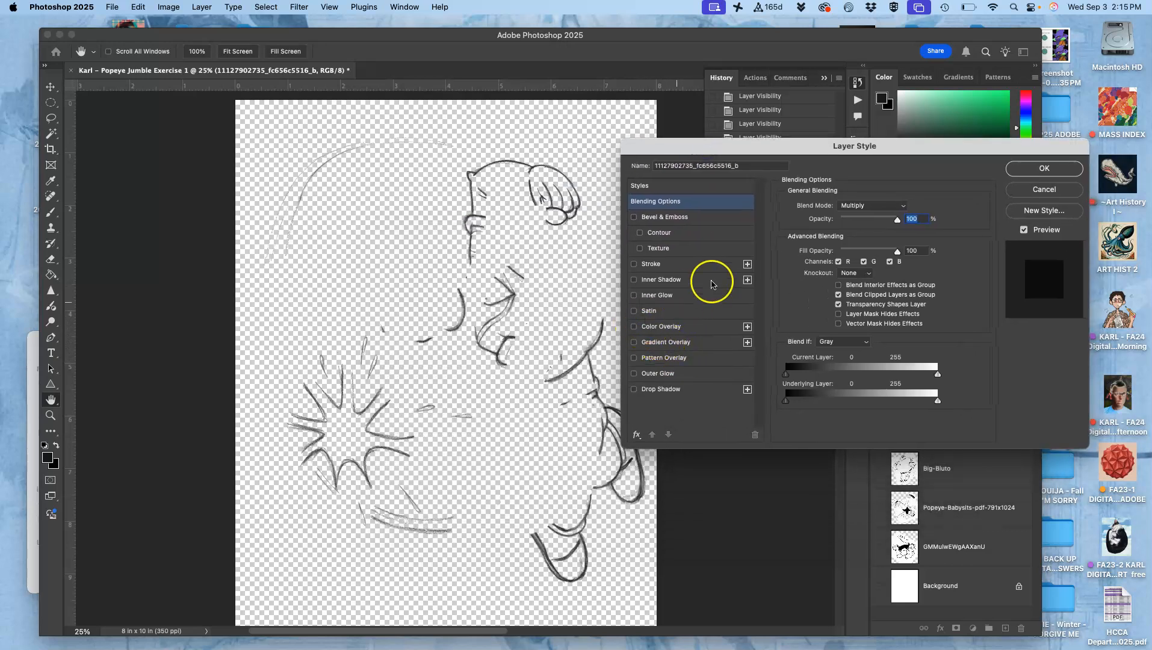
pyautogui.click(633, 327)
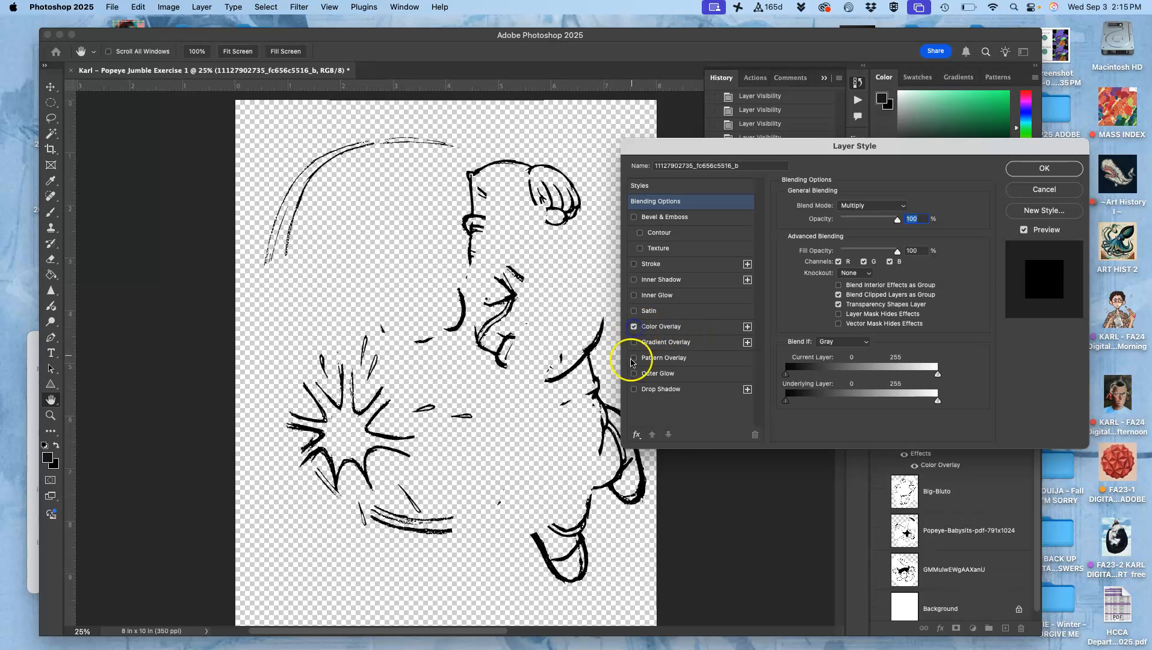
pyautogui.click(668, 327)
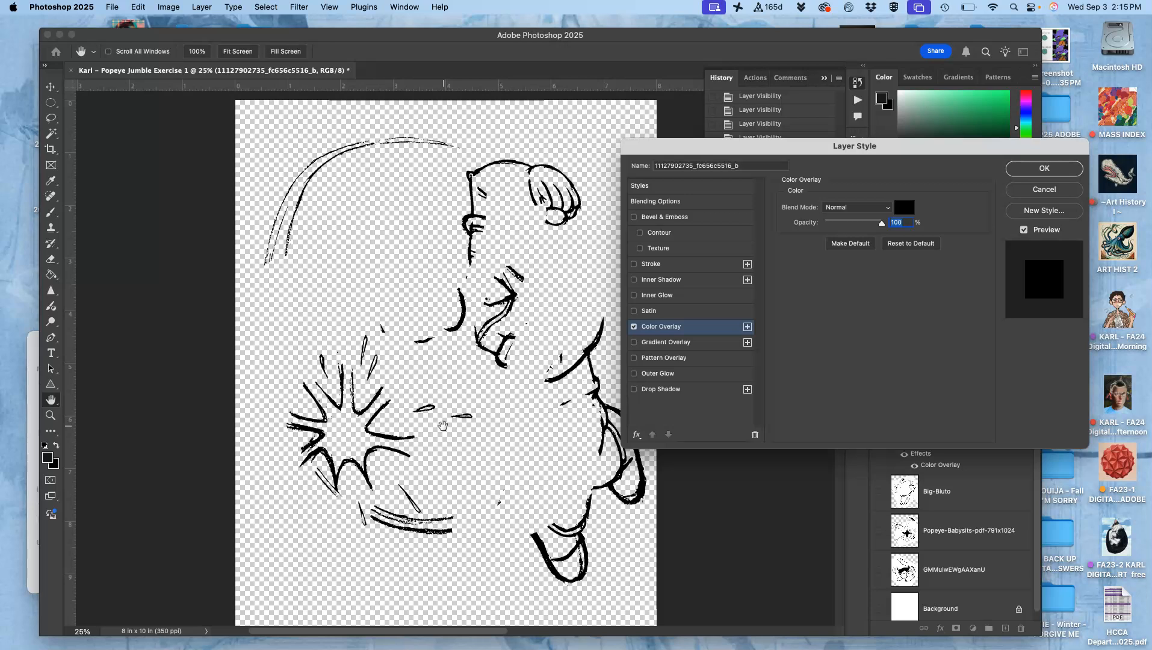
pyautogui.click(905, 209)
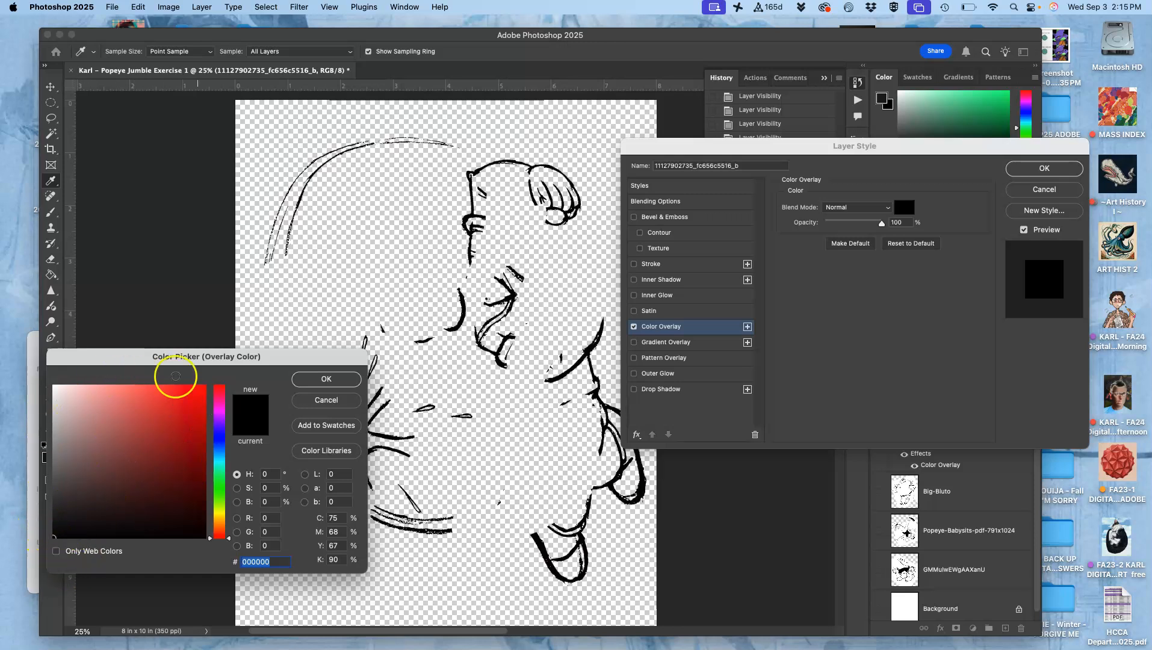
pyautogui.click(318, 377)
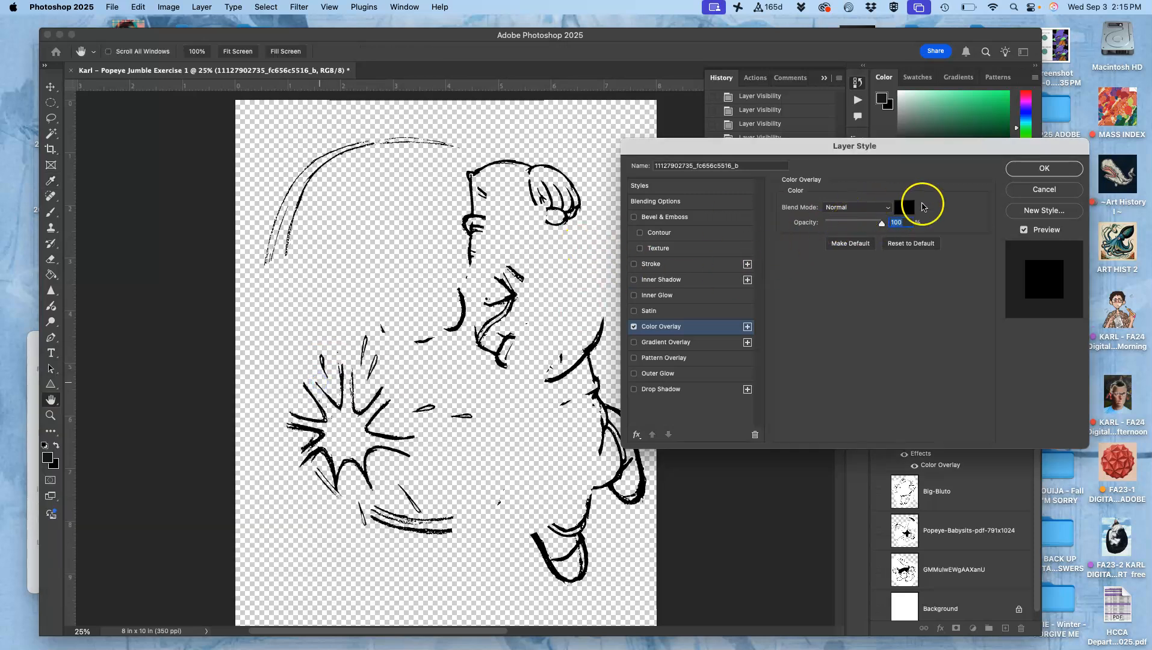
pyautogui.click(1018, 168)
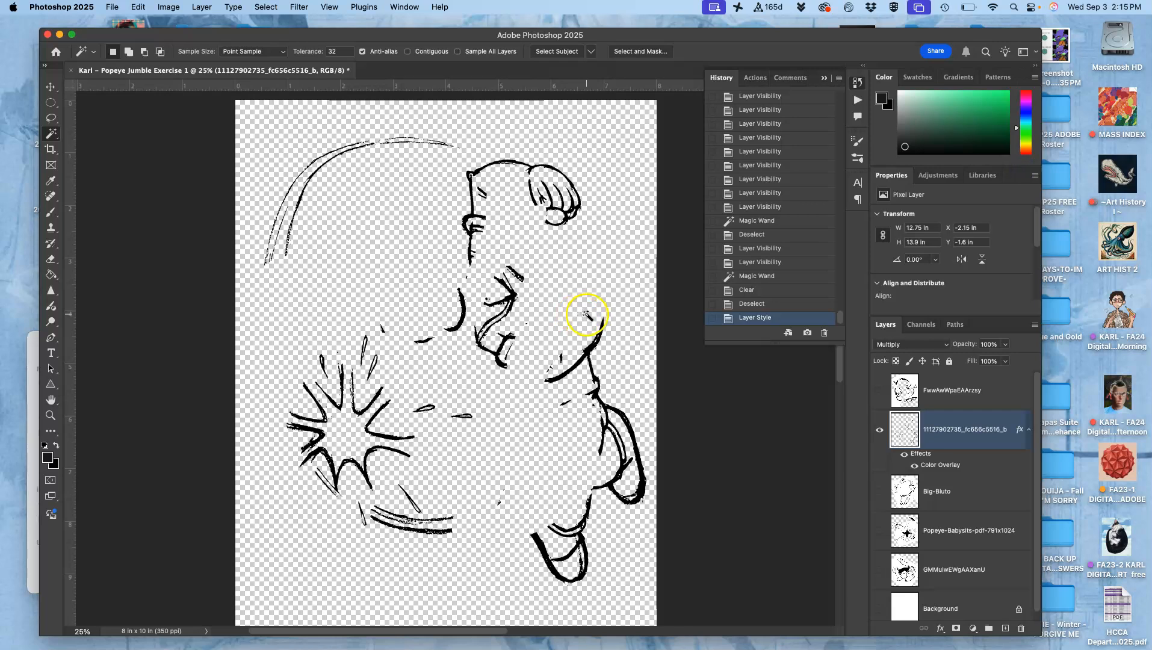
# Step: Compare the sketch lines up close with the layer's effects disabled and enabled, leaving the effects enabled
pyautogui.scroll(10, 587, 314)
pyautogui.hscroll(5, 566, 310)
pyautogui.scroll(5, 566, 310)
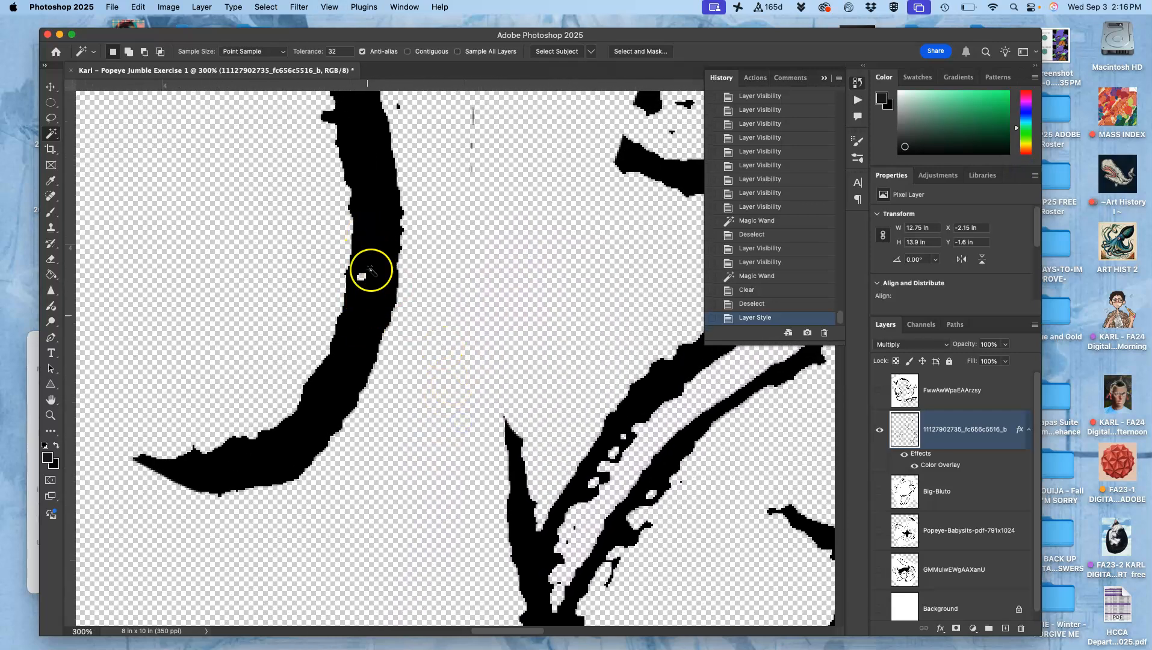
pyautogui.click(904, 454)
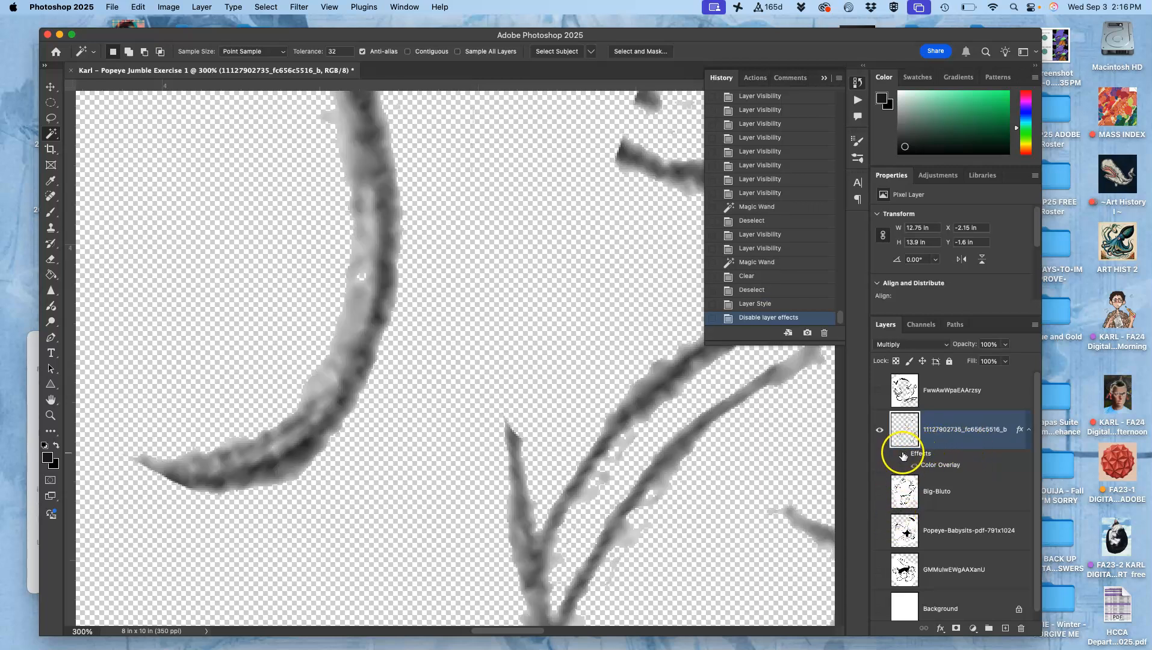
pyautogui.click(903, 455)
pyautogui.click(904, 454)
pyautogui.click(904, 454)
pyautogui.click(904, 455)
pyautogui.click(904, 454)
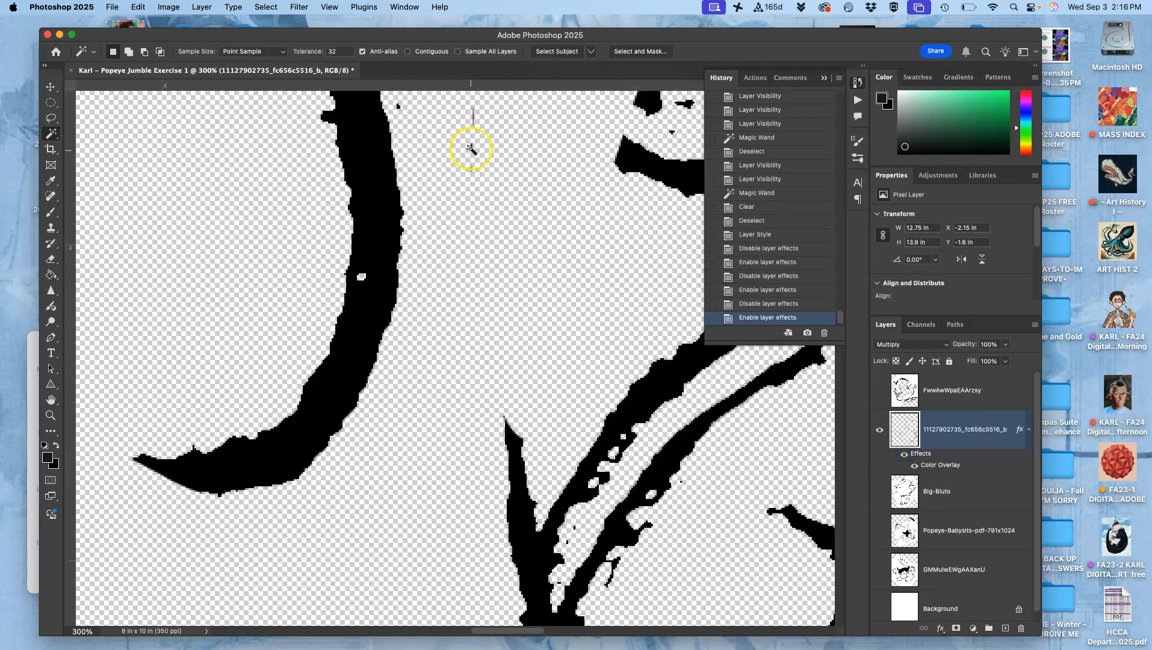
# Step: Lasso the stray specks beside the thick curved line and delete them
pyautogui.moveTo(493, 131)
pyautogui.mouseDown()
pyautogui.moveTo(437, 277)
pyautogui.moveTo(406, 275)
pyautogui.mouseUp()
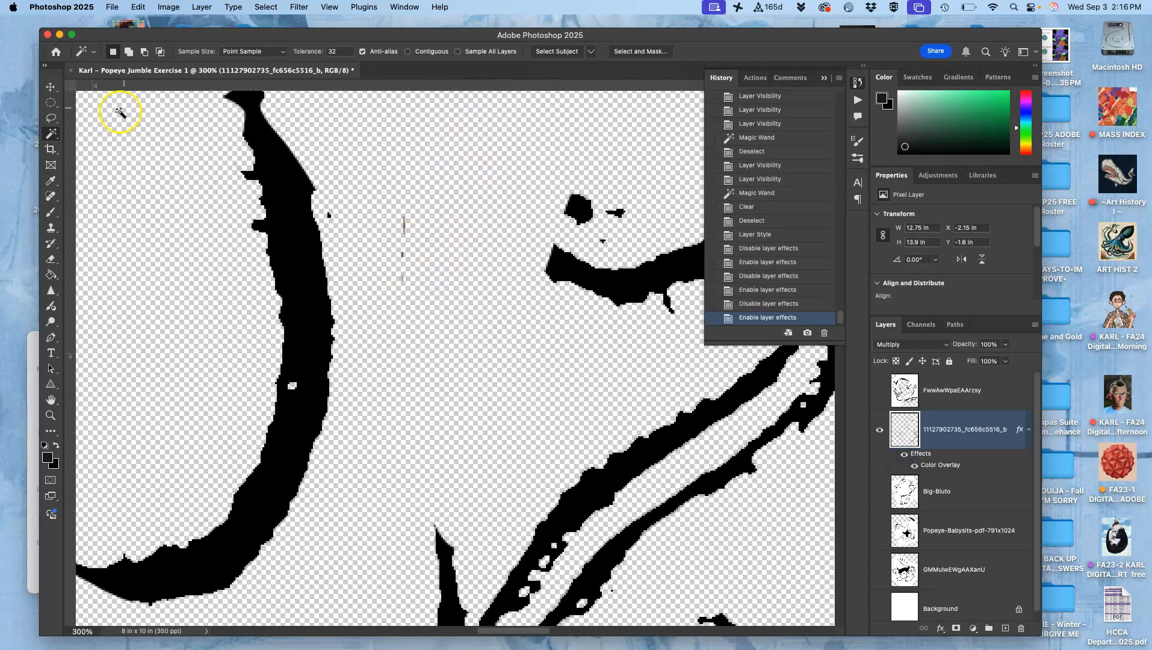
pyautogui.click(52, 119)
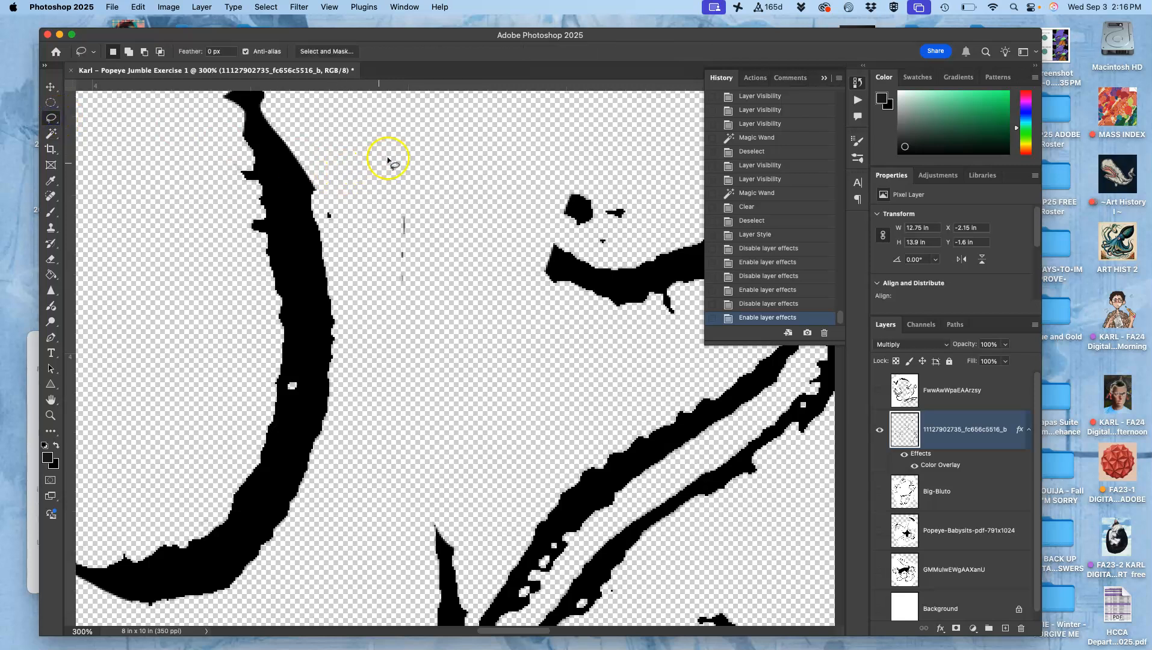
pyautogui.moveTo(326, 224)
pyautogui.mouseDown()
pyautogui.moveTo(355, 283)
pyautogui.moveTo(424, 294)
pyautogui.moveTo(432, 184)
pyautogui.mouseUp()
pyautogui.press('BackSpace')
# Step: Lasso along the rough outer edge of the thick curved line, delete the bumps to smooth it, and deselect
pyautogui.click(318, 148)
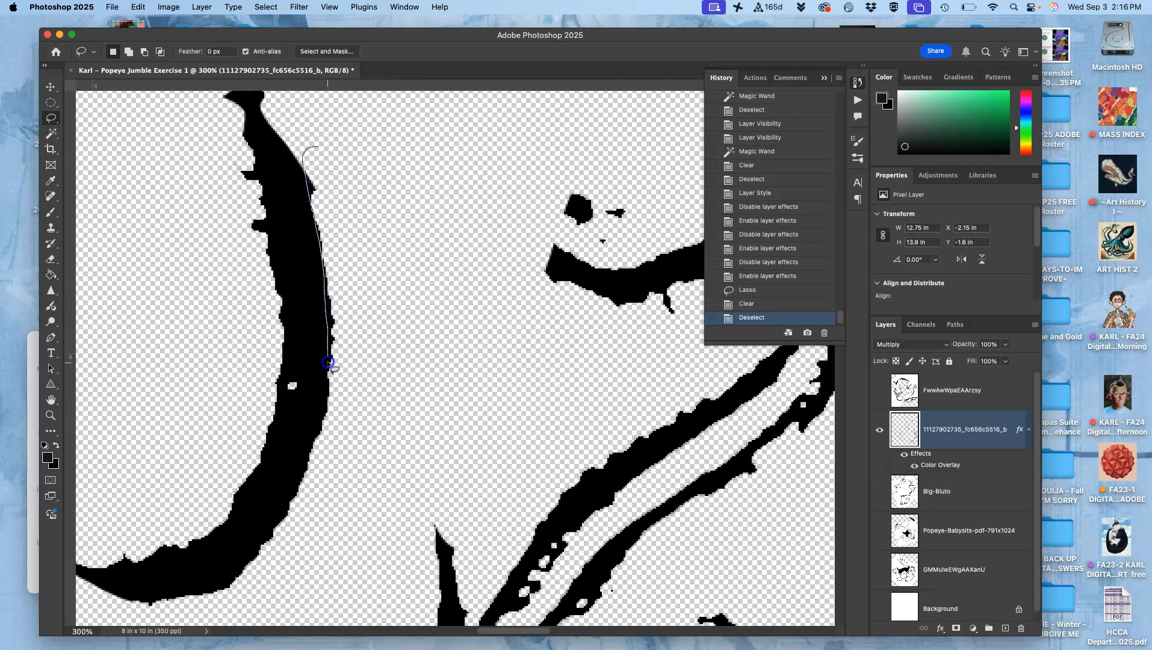
pyautogui.moveTo(291, 508)
pyautogui.mouseDown()
pyautogui.moveTo(361, 441)
pyautogui.moveTo(394, 275)
pyautogui.moveTo(378, 180)
pyautogui.mouseUp()
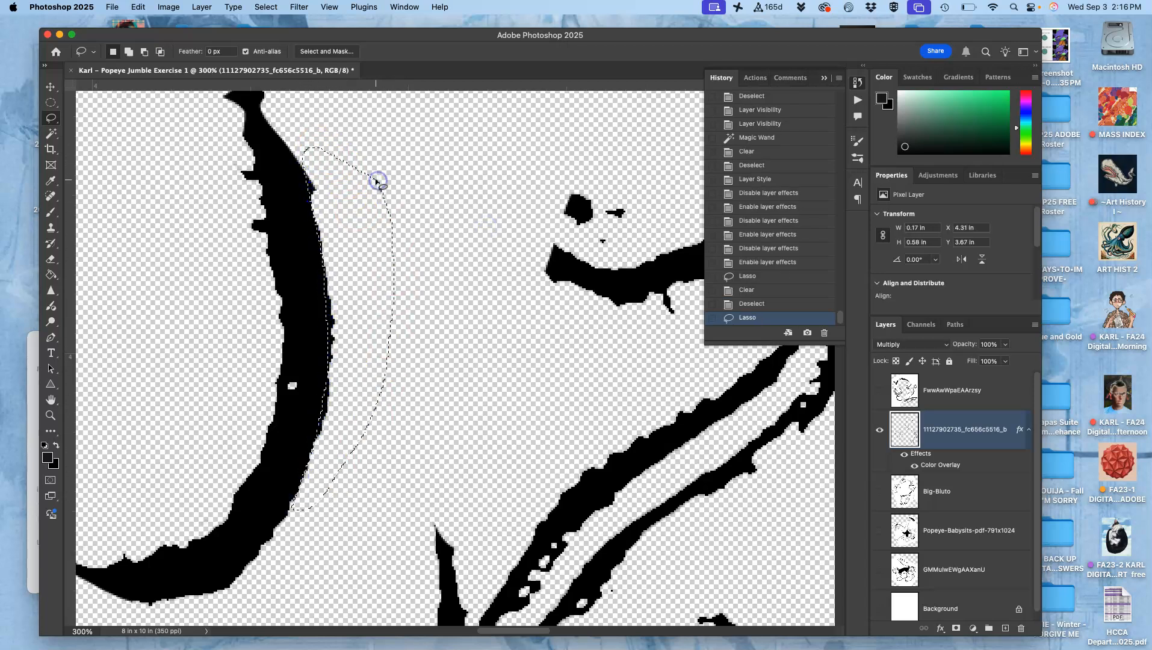
pyautogui.press('BackSpace')
pyautogui.click(439, 227)
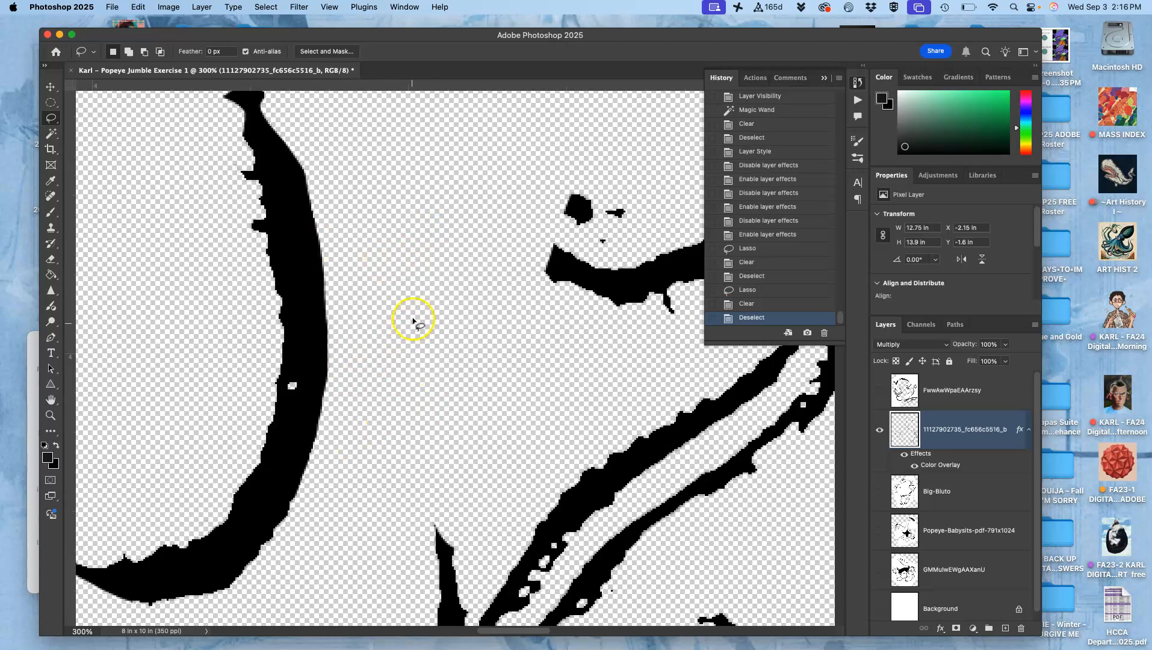
# Step: Turn on the visibility of every hidden layer down to Background and select the FwwAwWpaEAArzsy layer
pyautogui.scroll(-8, 413, 321)
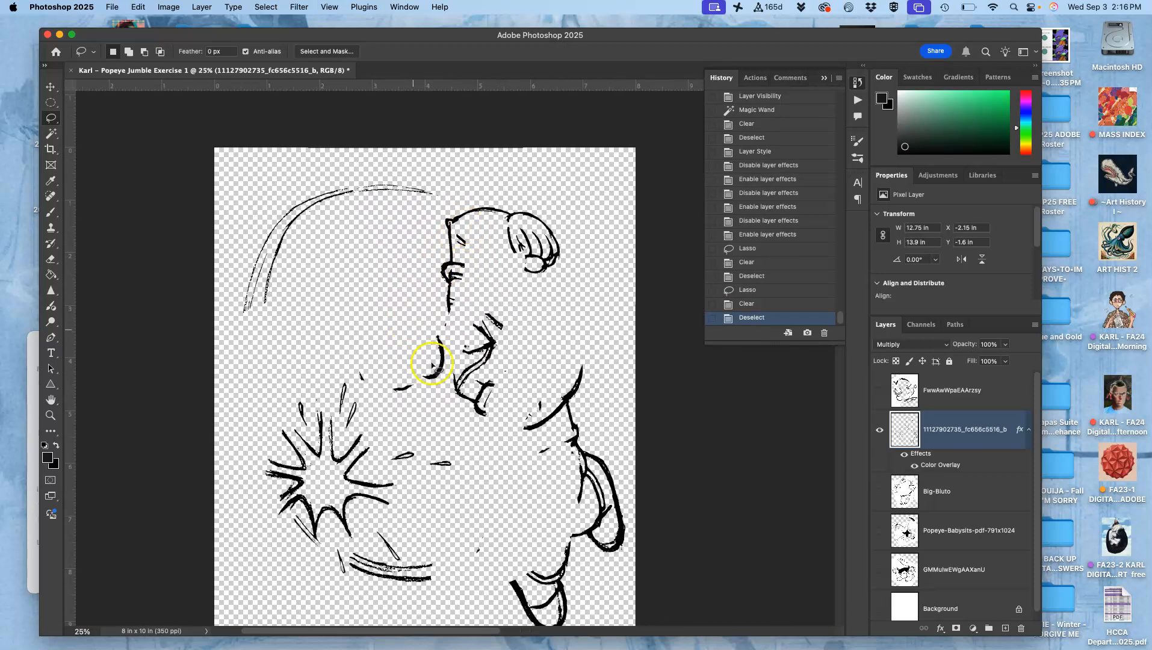
pyautogui.click(879, 391)
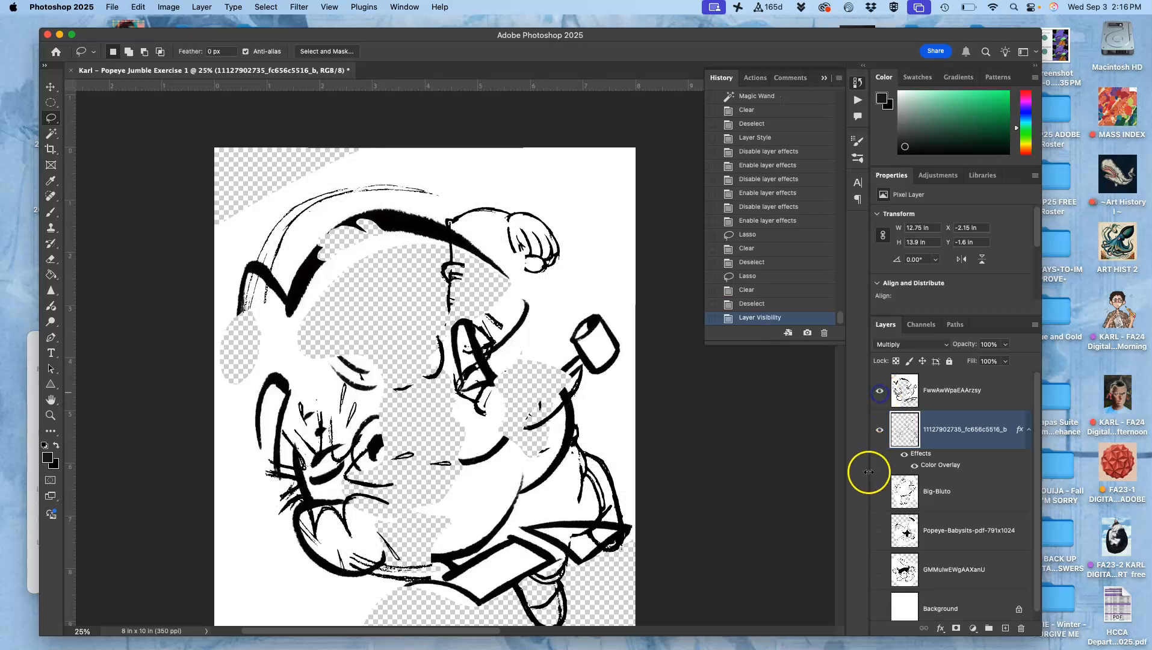
pyautogui.click(942, 398)
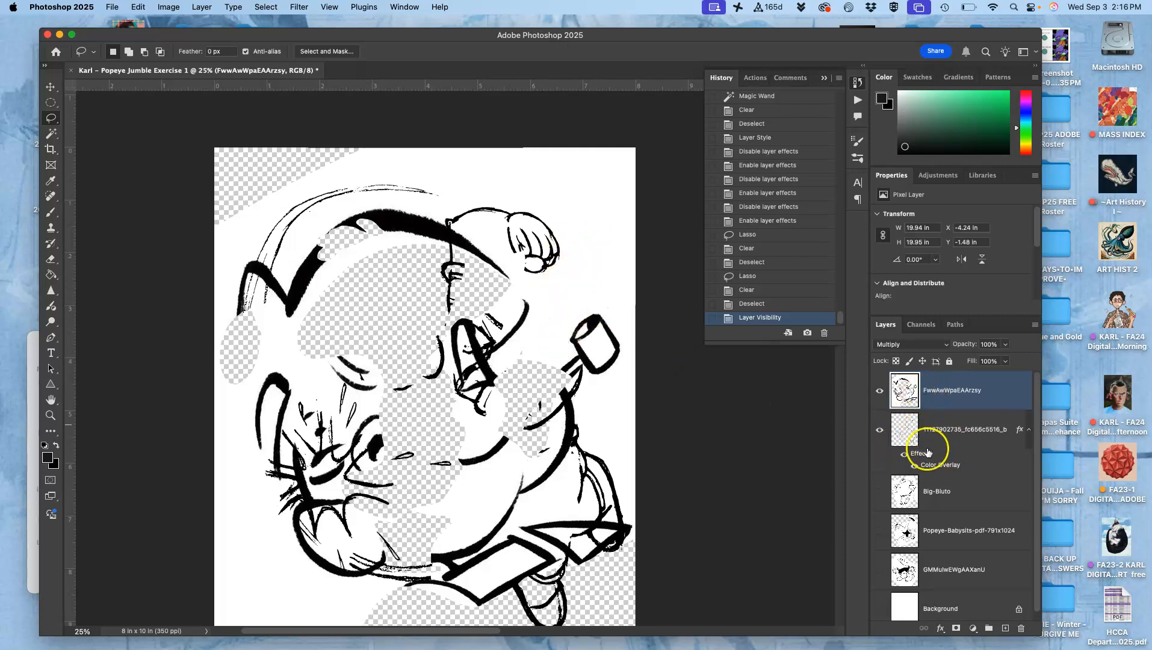
pyautogui.click(880, 492)
pyautogui.click(879, 531)
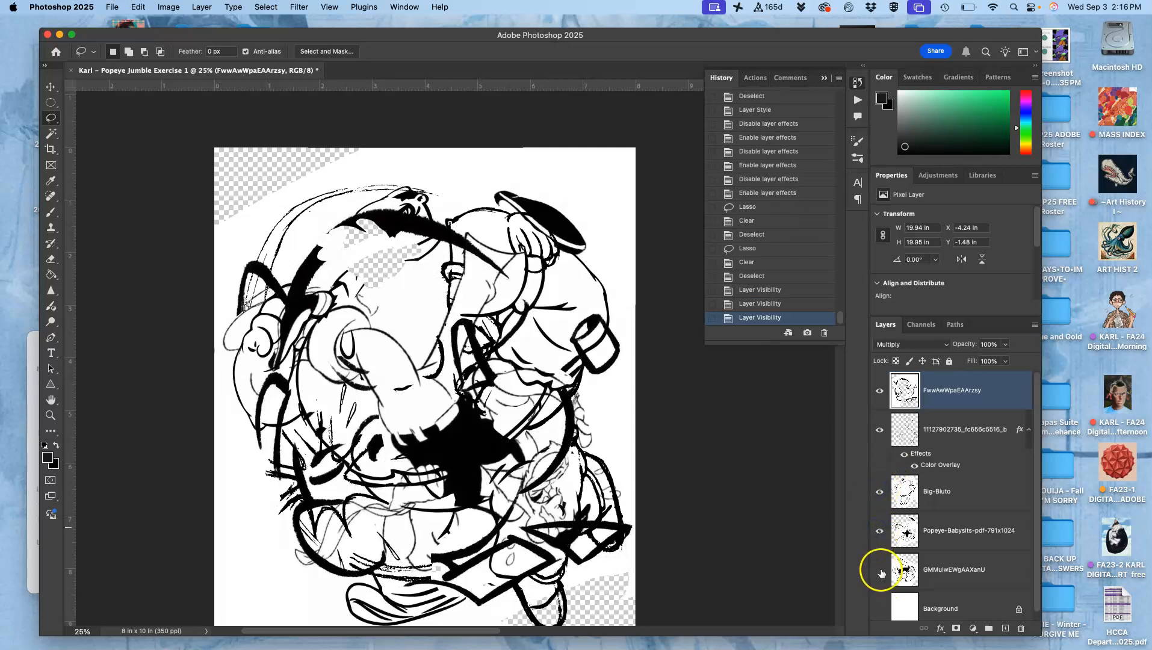
pyautogui.click(880, 570)
pyautogui.click(877, 609)
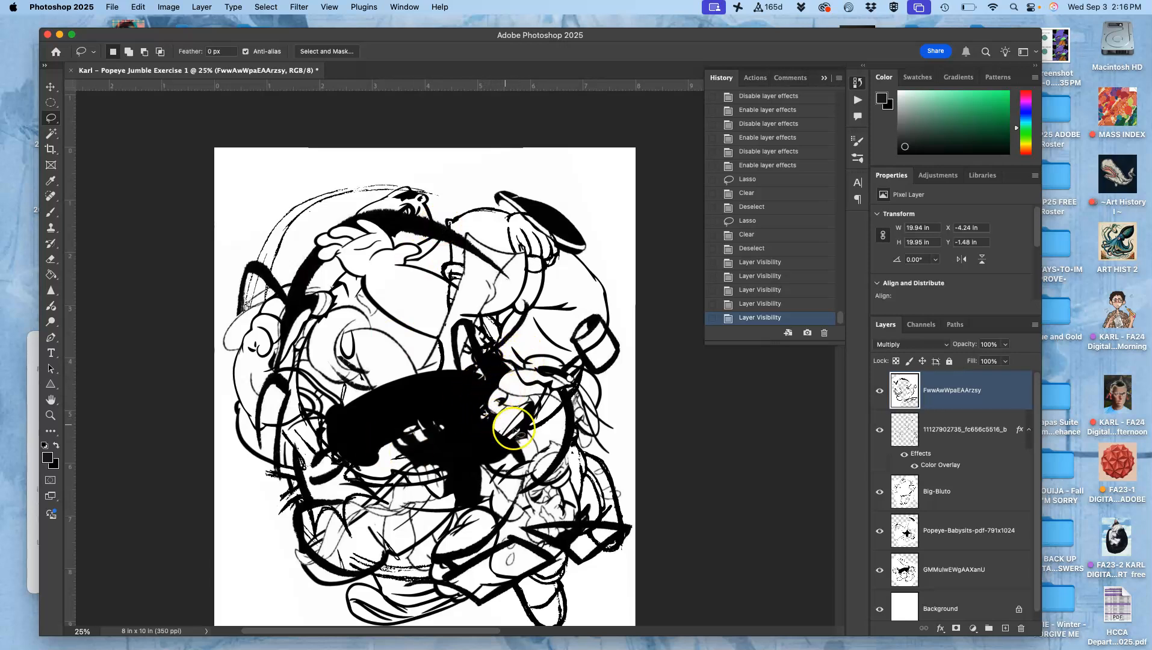
pyautogui.moveTo(671, 427); pyautogui.dragTo(662, 376)
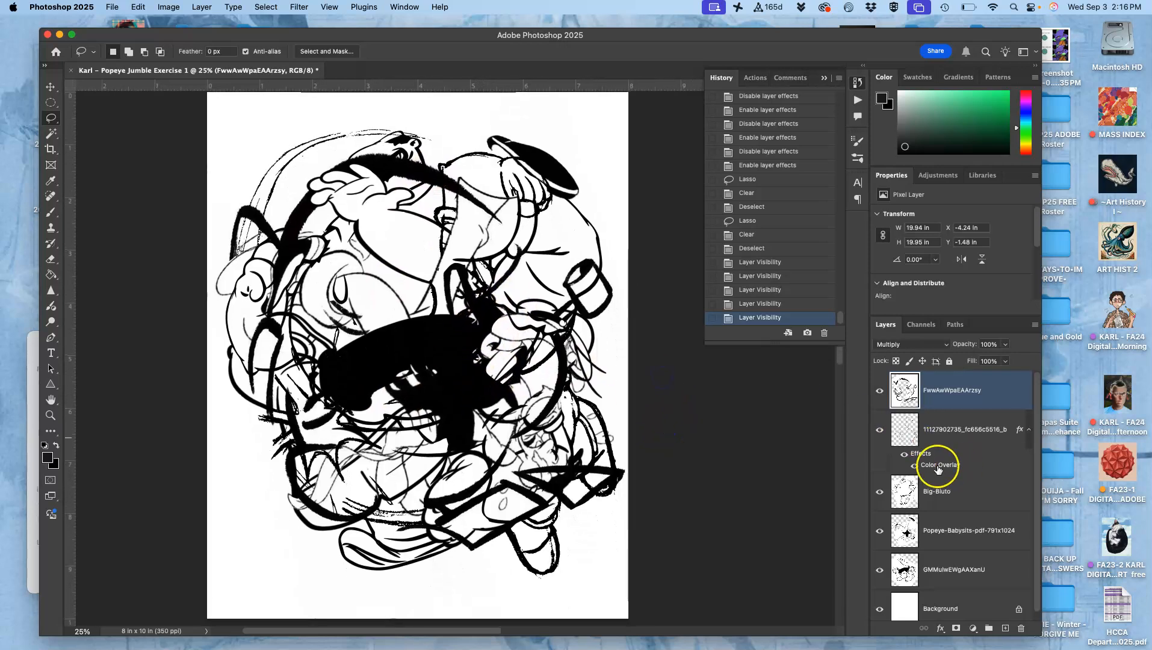
pyautogui.click(905, 454)
pyautogui.click(904, 454)
pyautogui.click(905, 455)
pyautogui.click(904, 455)
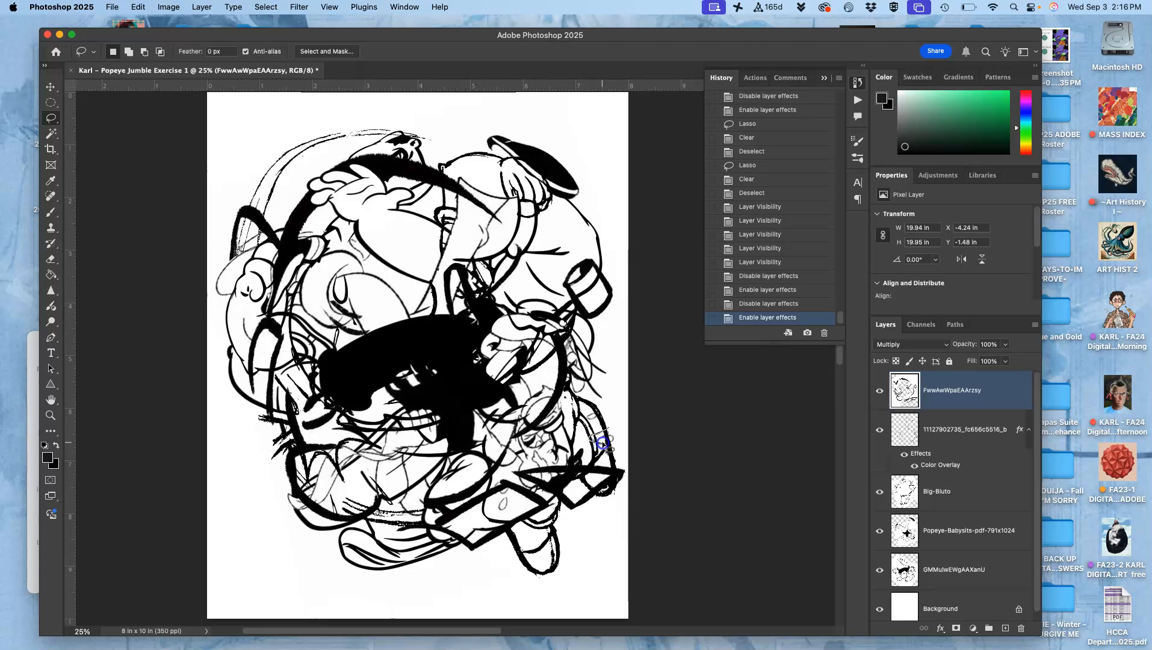
pyautogui.moveTo(612, 427); pyautogui.dragTo(614, 432)
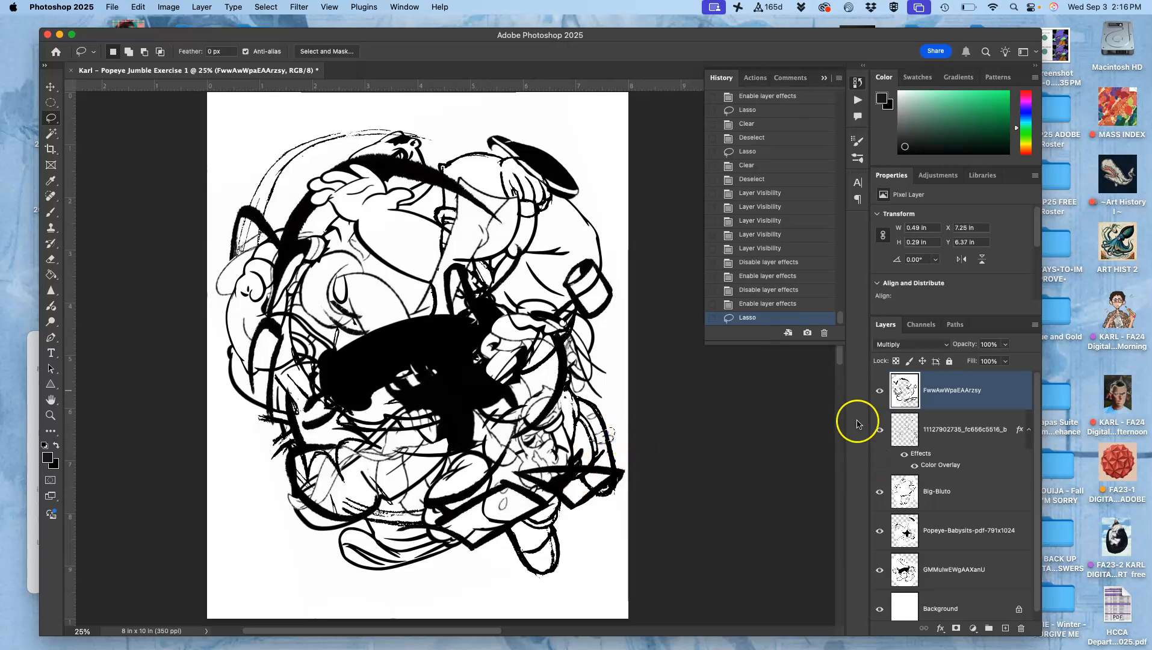
pyautogui.click(879, 390)
pyautogui.click(878, 390)
pyautogui.click(880, 430)
pyautogui.click(880, 430)
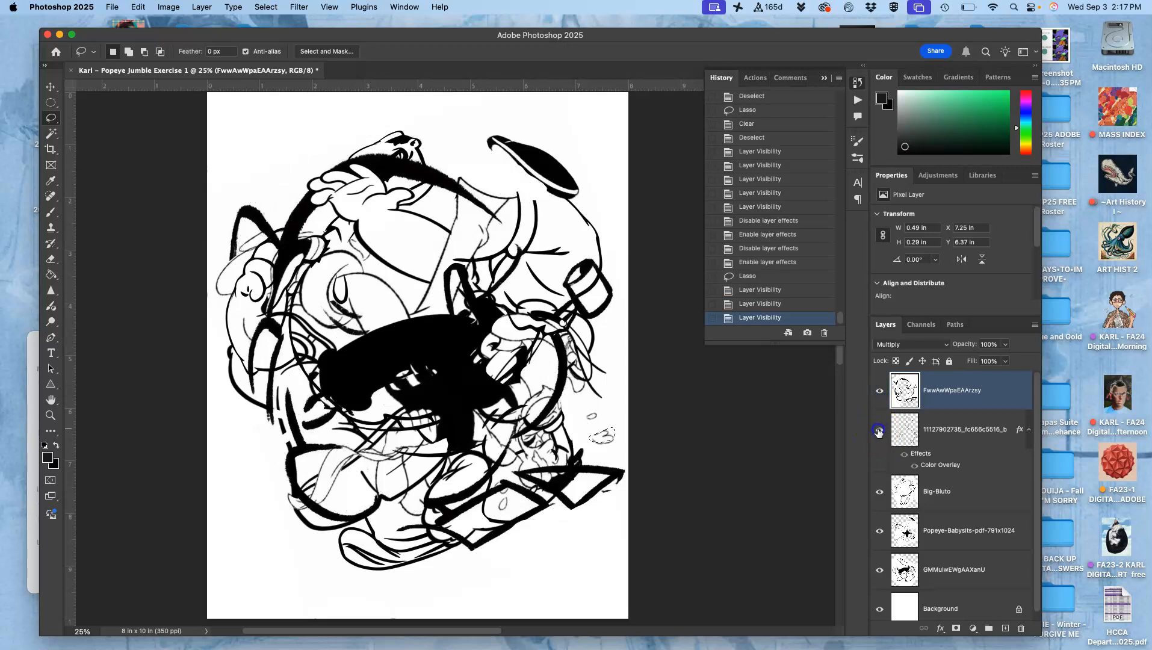
pyautogui.click(930, 430)
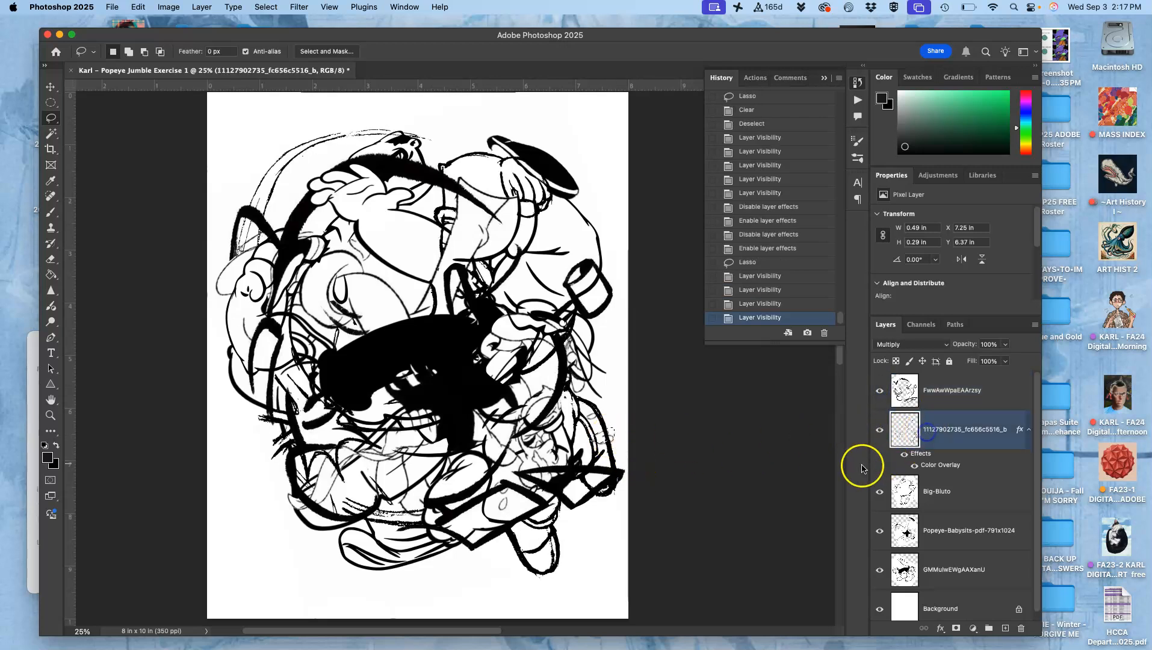
pyautogui.press('BackSpace')
pyautogui.press('super+d')
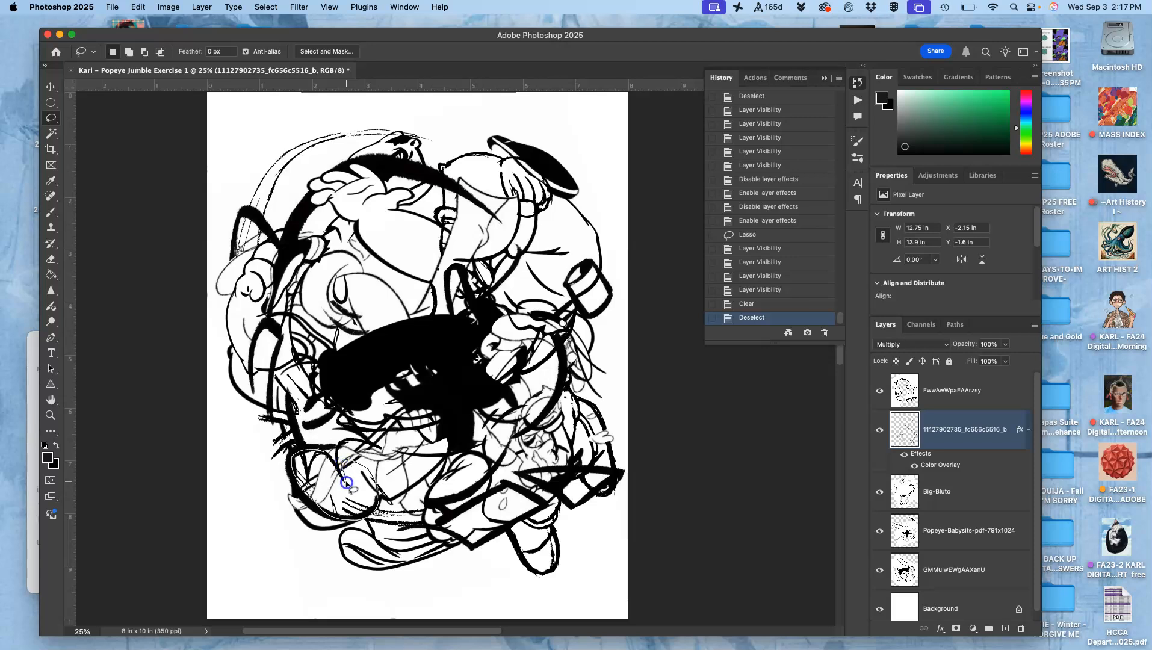
pyautogui.moveTo(330, 450); pyautogui.dragTo(331, 451)
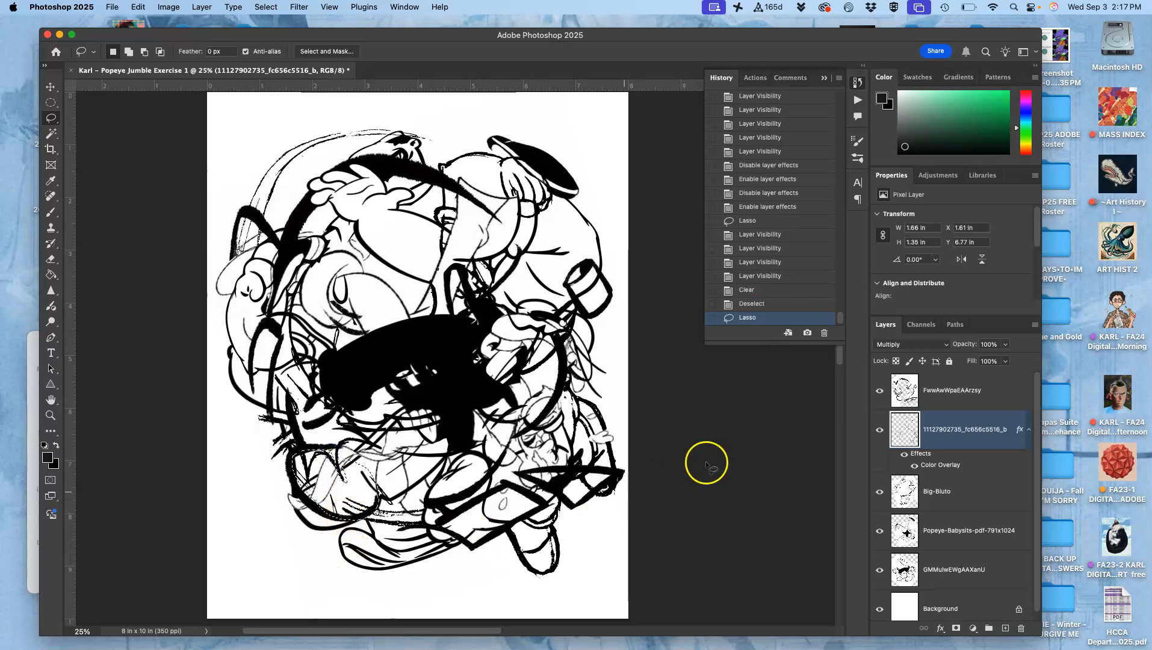
pyautogui.click(879, 390)
pyautogui.click(879, 390)
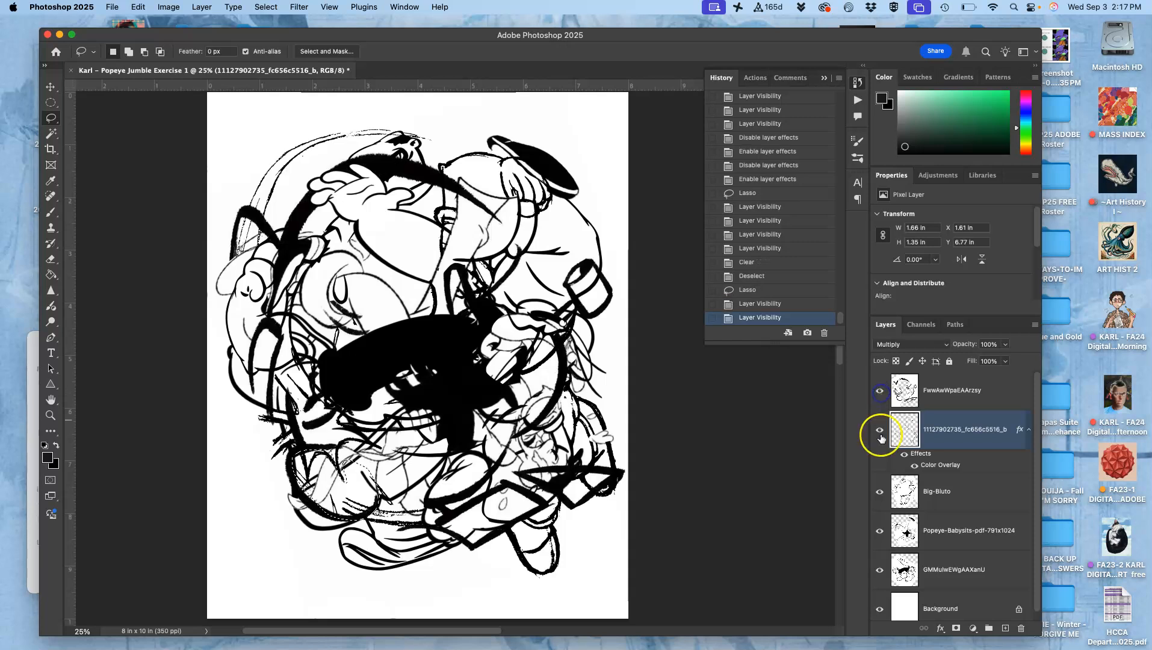
pyautogui.click(881, 430)
pyautogui.click(883, 431)
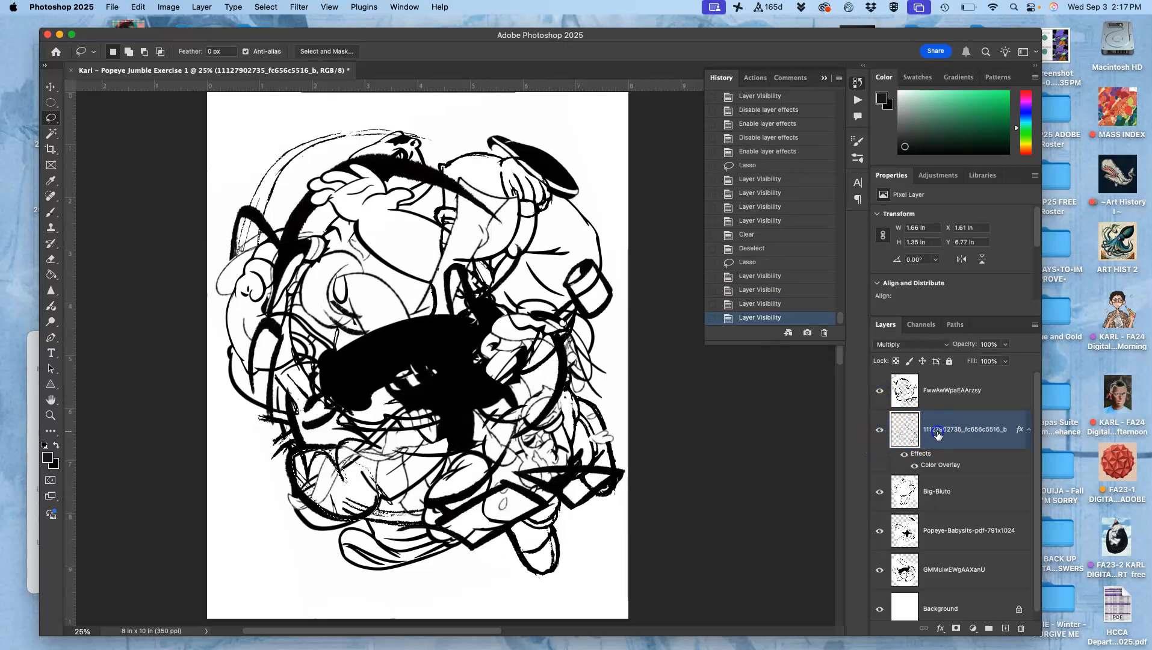
pyautogui.press('Delete')
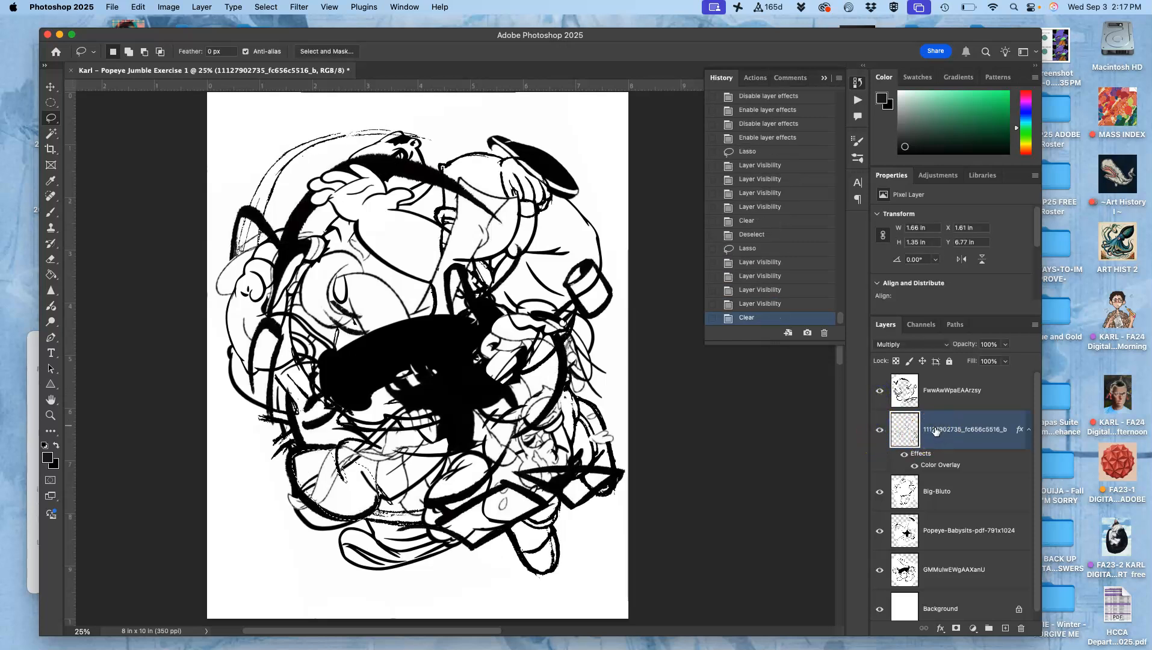
pyautogui.click(929, 488)
pyautogui.press('Delete')
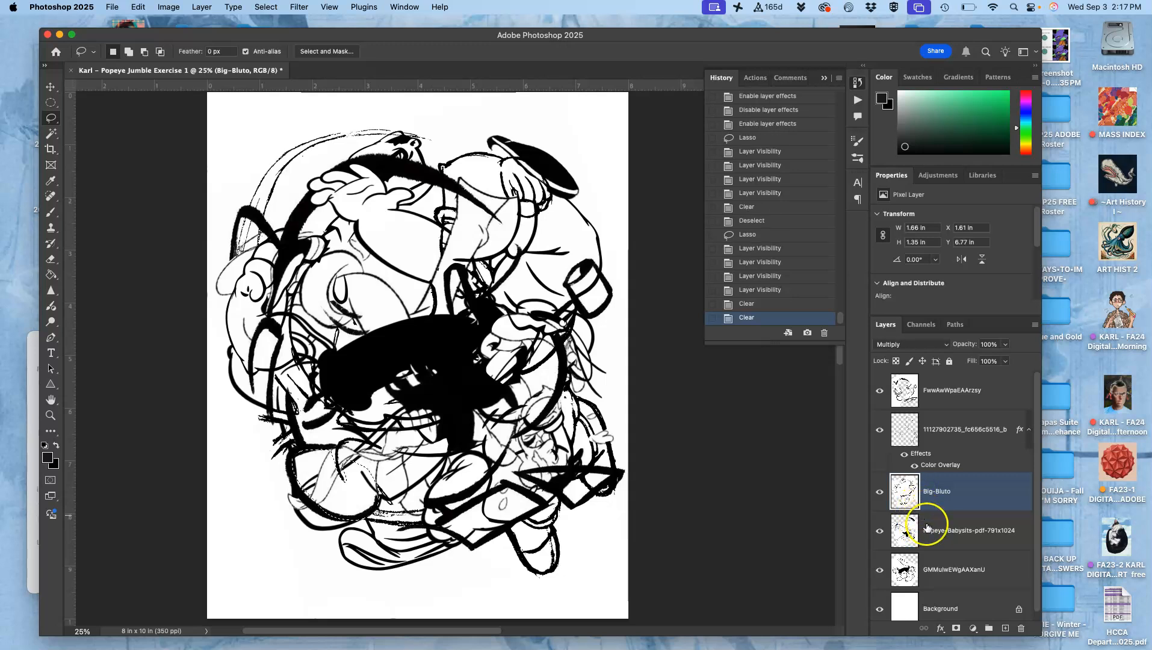
# Step: Try clearing the lassoed area on the Popeye-Babysits-pdf-791x1024 layer, and undo the clear
pyautogui.click(926, 527)
pyautogui.press('Delete')
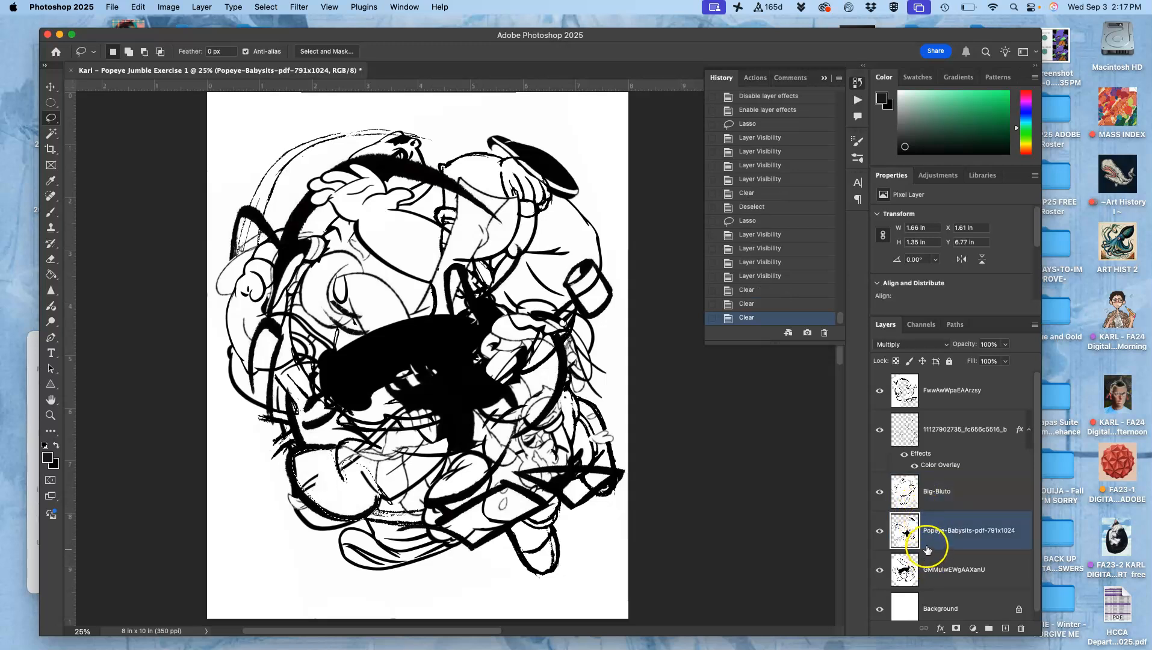
pyautogui.press('super+z')
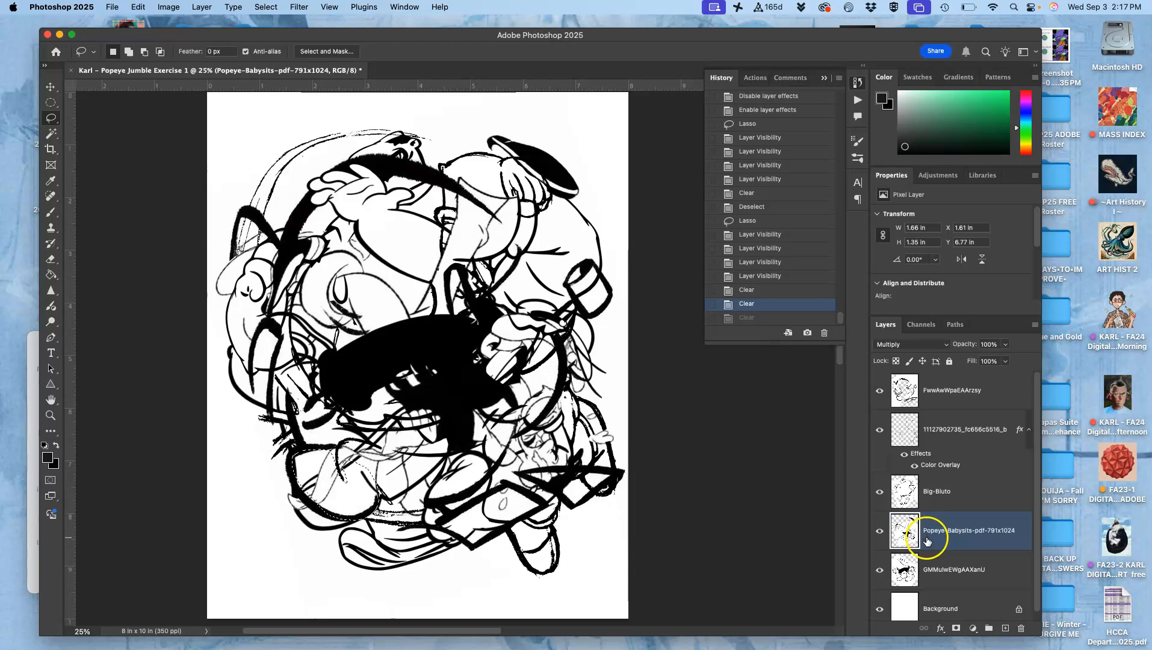
# Step: Select the FwwAwWpaEAArzsy layer and drop the existing selection around the rounded shape in the lower-left artwork
pyautogui.click(933, 393)
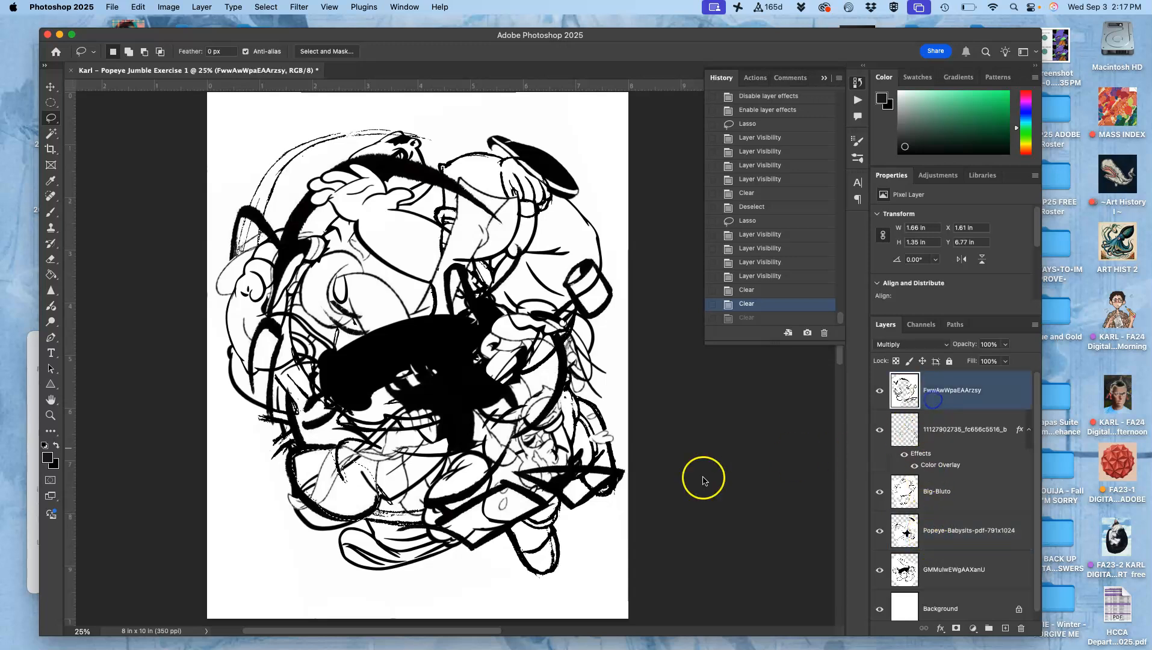
pyautogui.press('super+plus')
pyautogui.press('super+plus')
pyautogui.press('super+plus')
pyautogui.moveTo(421, 463); pyautogui.dragTo(611, 219)
pyautogui.moveTo(452, 383); pyautogui.dragTo(502, 331)
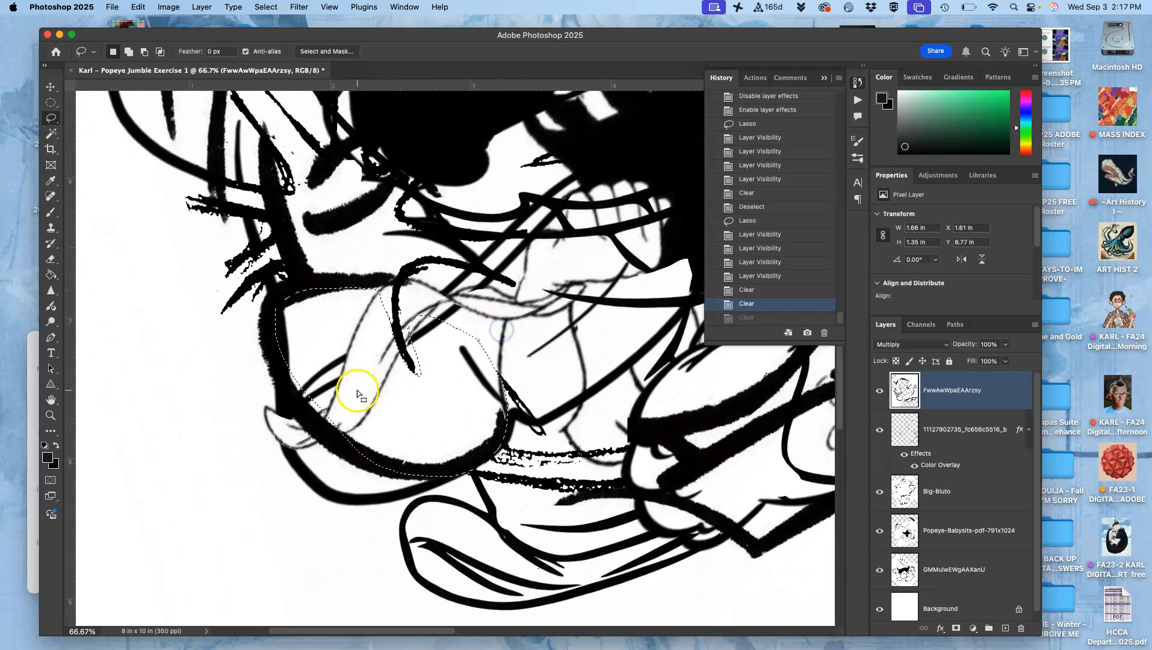
pyautogui.moveTo(356, 392); pyautogui.dragTo(356, 393)
pyautogui.click(296, 431)
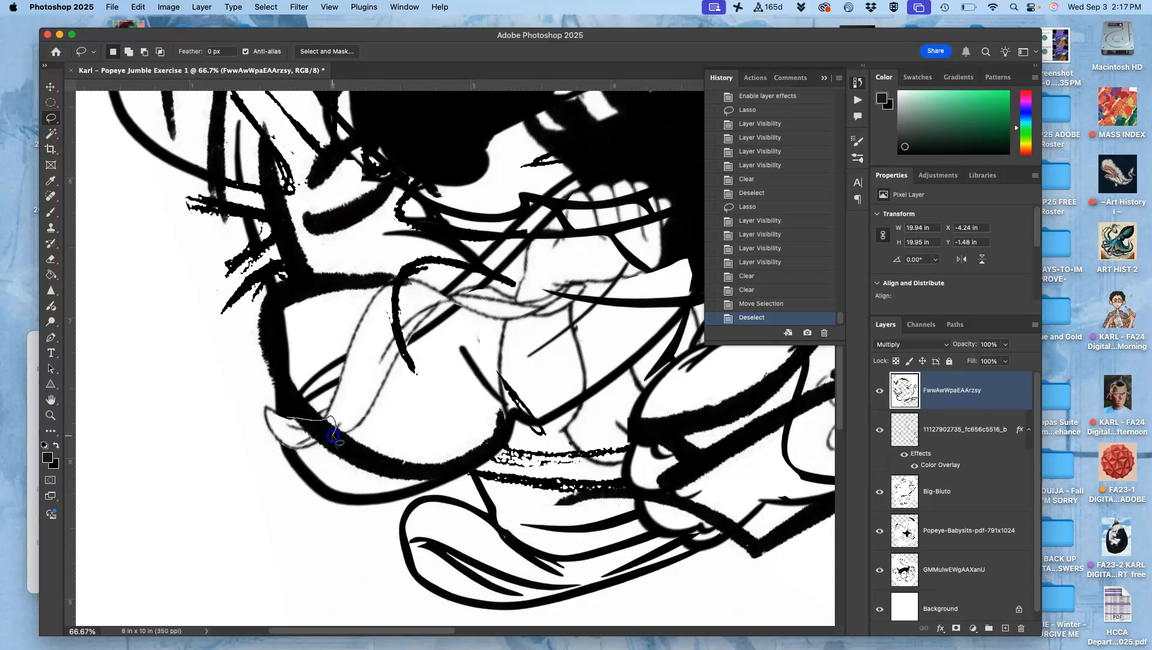
# Step: Lasso the thick outline where it crosses the thin curved tail, extend the selection, delete it from the FwwAwWpaEAArzsy layer, and deselect
pyautogui.moveTo(292, 429); pyautogui.dragTo(294, 431)
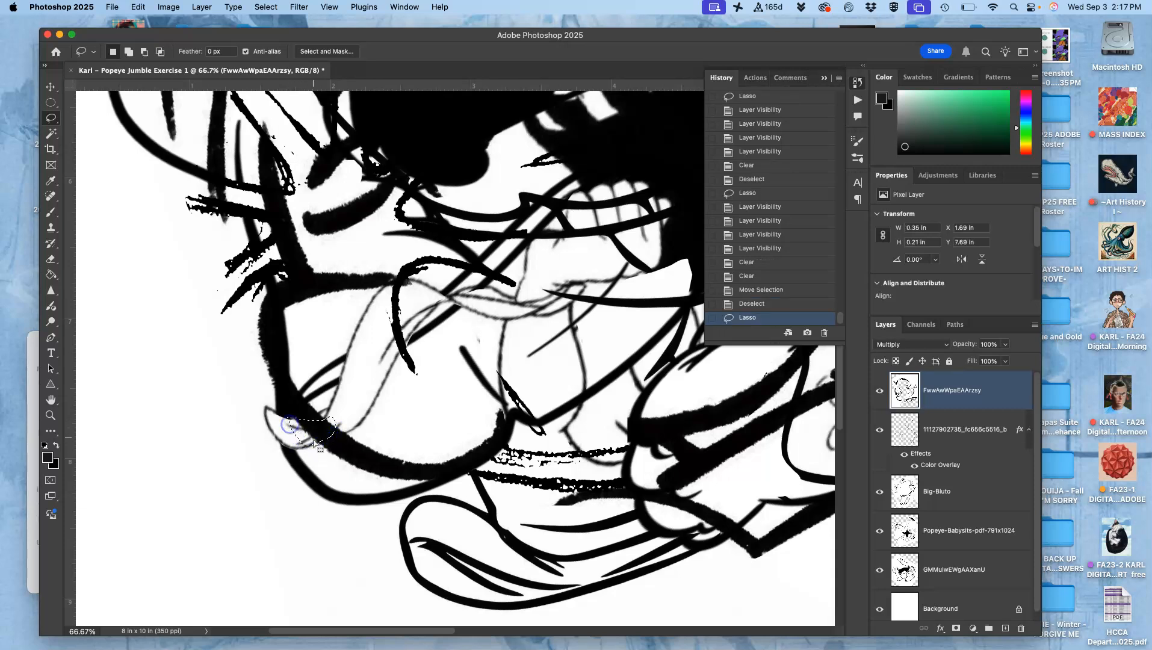
pyautogui.press('shift')
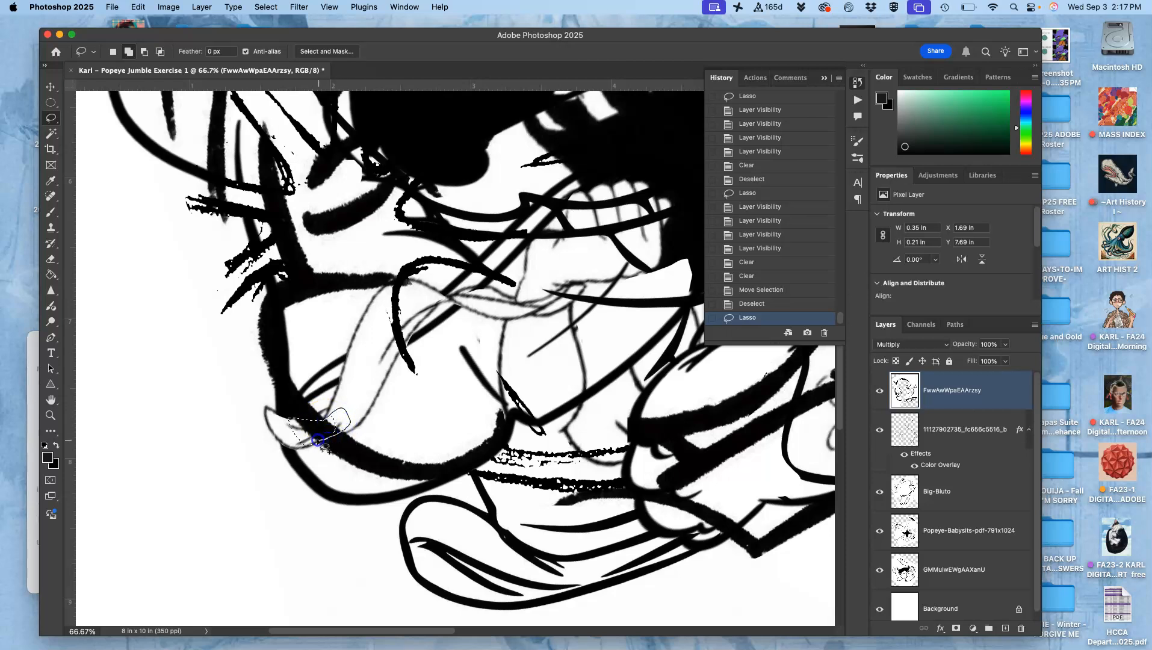
pyautogui.moveTo(330, 436); pyautogui.dragTo(321, 471)
pyautogui.click(950, 396)
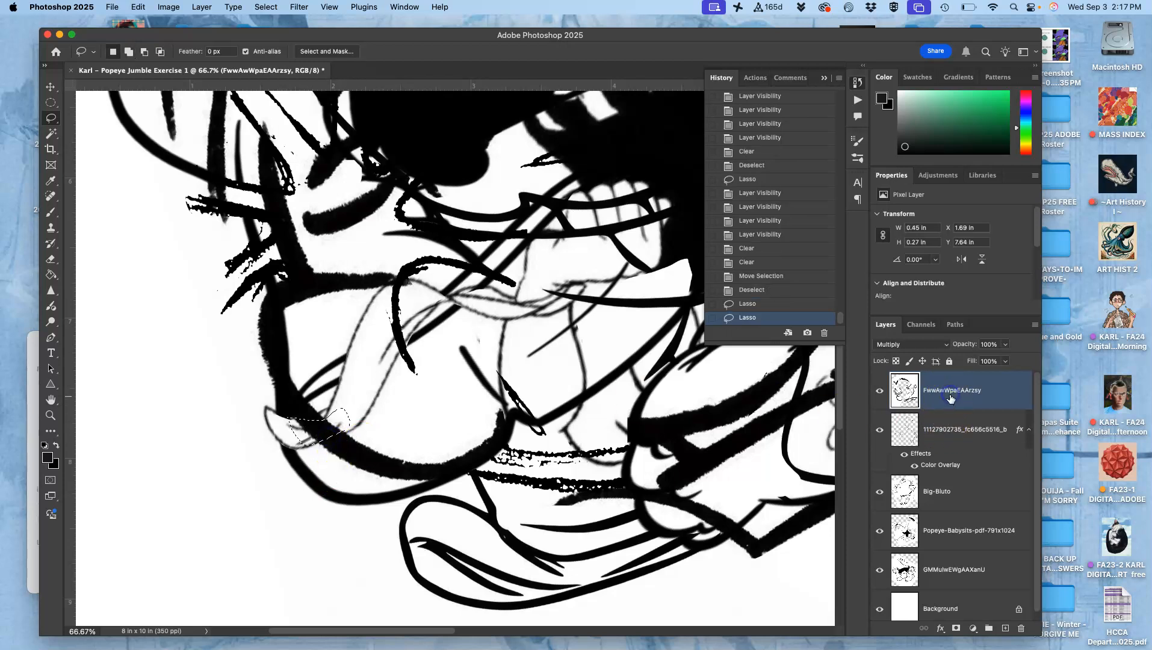
pyautogui.press('Delete')
pyautogui.press('super+d')
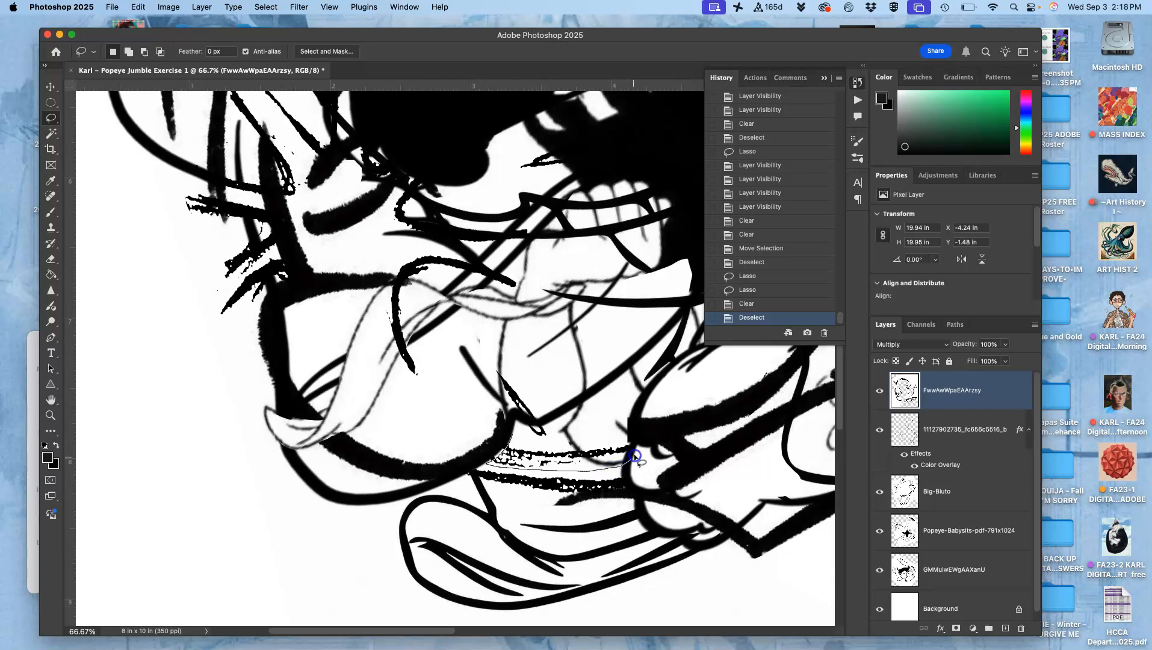
# Step: Lasso the speckled band between the rounded shape and the hand, and clear it on the FwwAwWpaEAArzsy layer
pyautogui.moveTo(567, 419); pyautogui.dragTo(566, 426)
pyautogui.press('Delete')
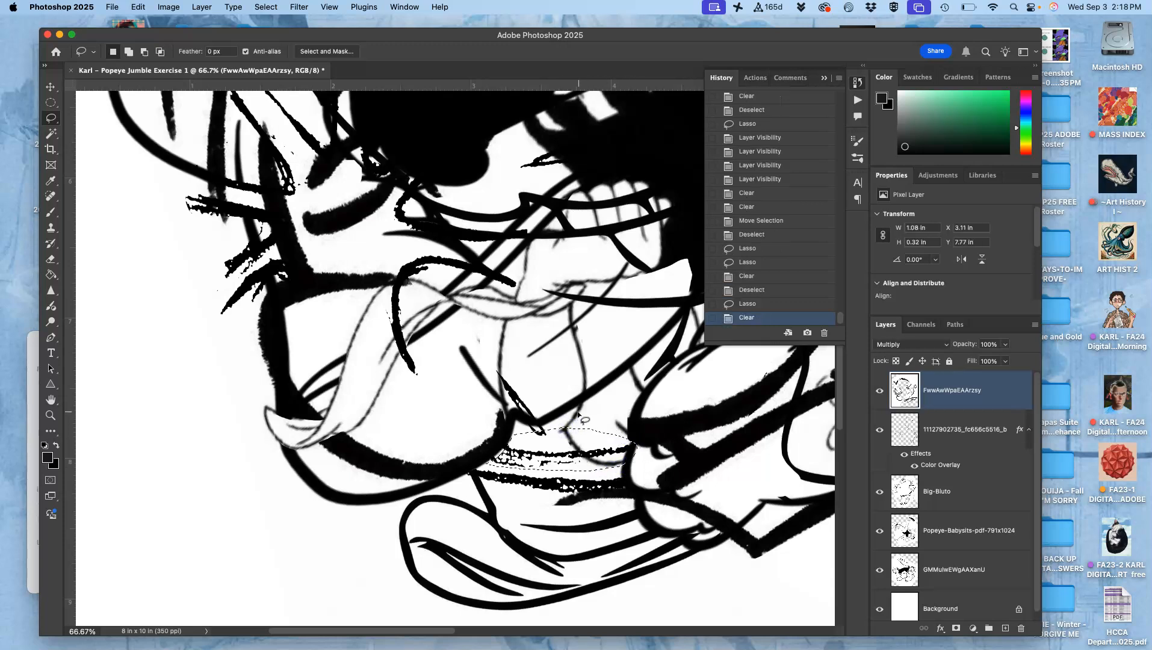
# Step: Toggle each sketch layer's visibility off and on to find which one holds the speckled band
pyautogui.click(880, 391)
pyautogui.click(879, 390)
pyautogui.click(880, 491)
pyautogui.click(880, 492)
pyautogui.click(879, 532)
pyautogui.click(878, 532)
pyautogui.click(879, 569)
pyautogui.click(879, 570)
pyautogui.click(879, 492)
pyautogui.click(879, 492)
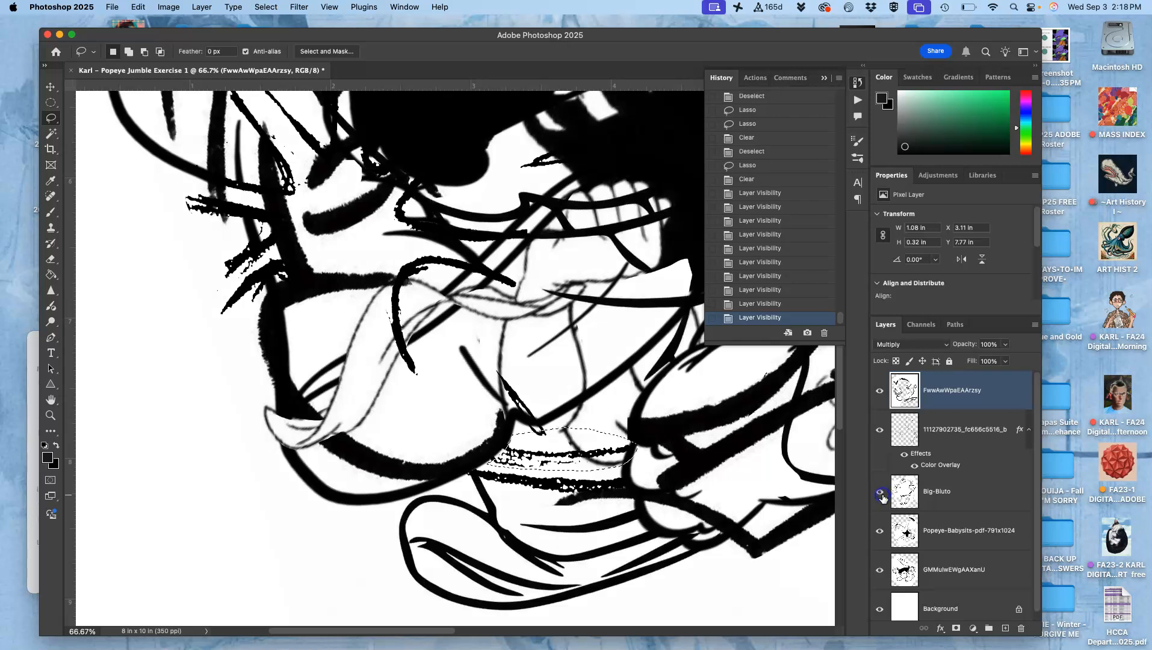
pyautogui.click(880, 429)
pyautogui.click(880, 429)
pyautogui.click(927, 430)
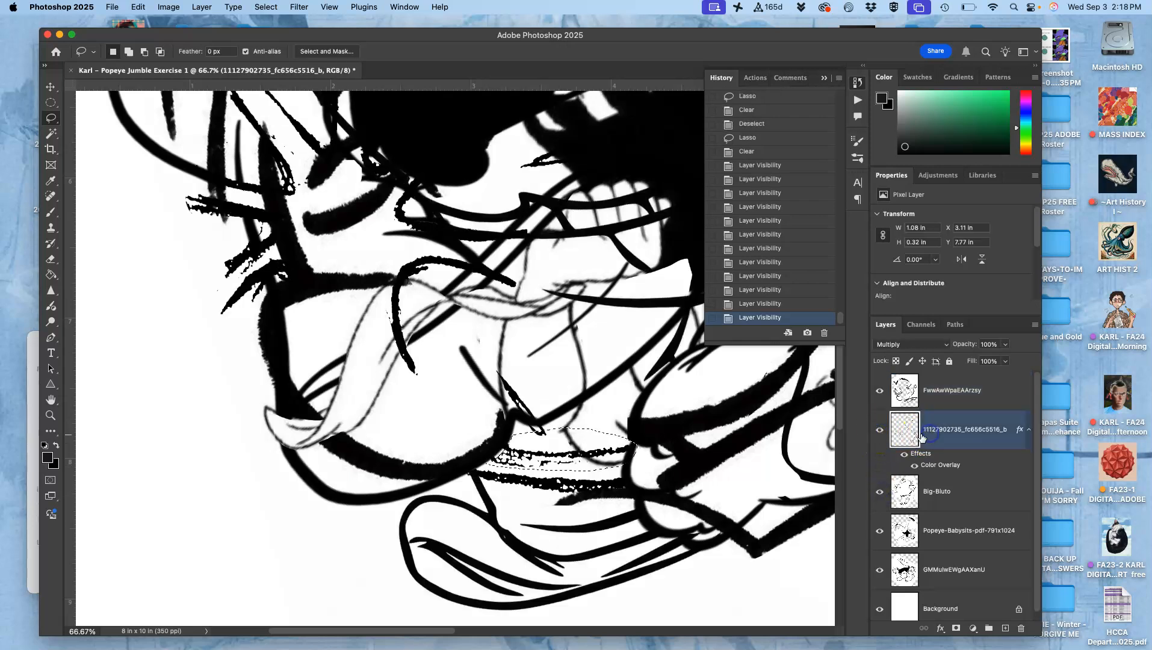
pyautogui.press('Delete')
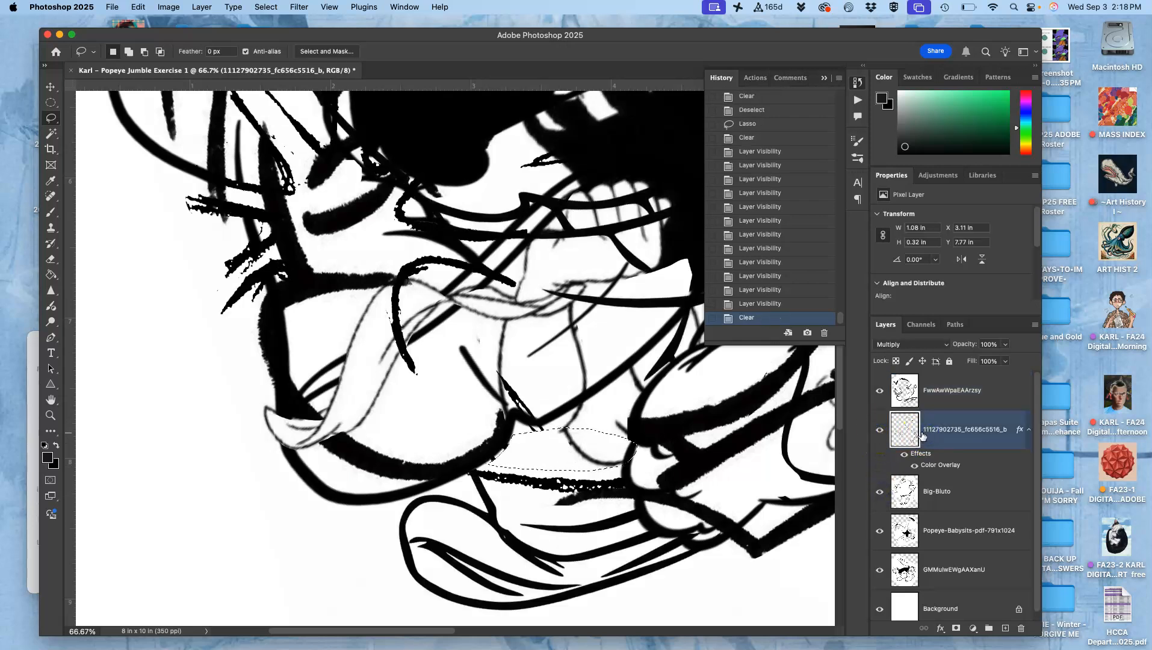
pyautogui.press('super+minus')
pyautogui.press('super+minus')
pyautogui.press('super+minus')
pyautogui.press('super+minus')
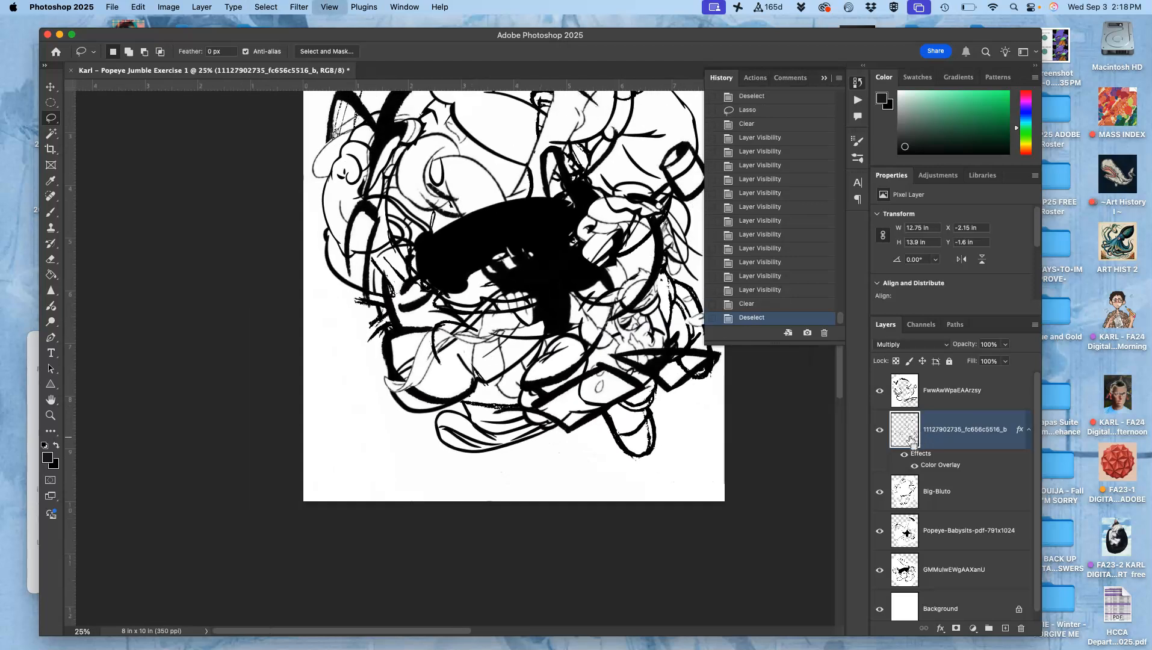
pyautogui.click(718, 411)
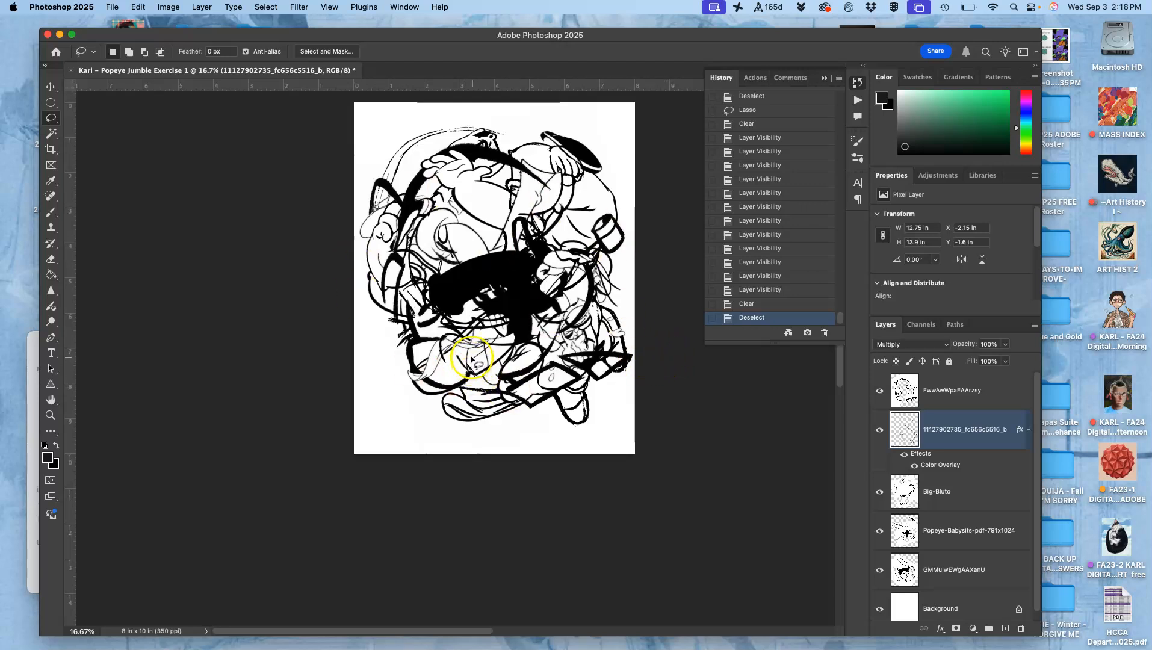
# Step: Select the FwwAwWpaEAArzsy layer and hide all five sketch layers, leaving only Background visible
pyautogui.click(931, 385)
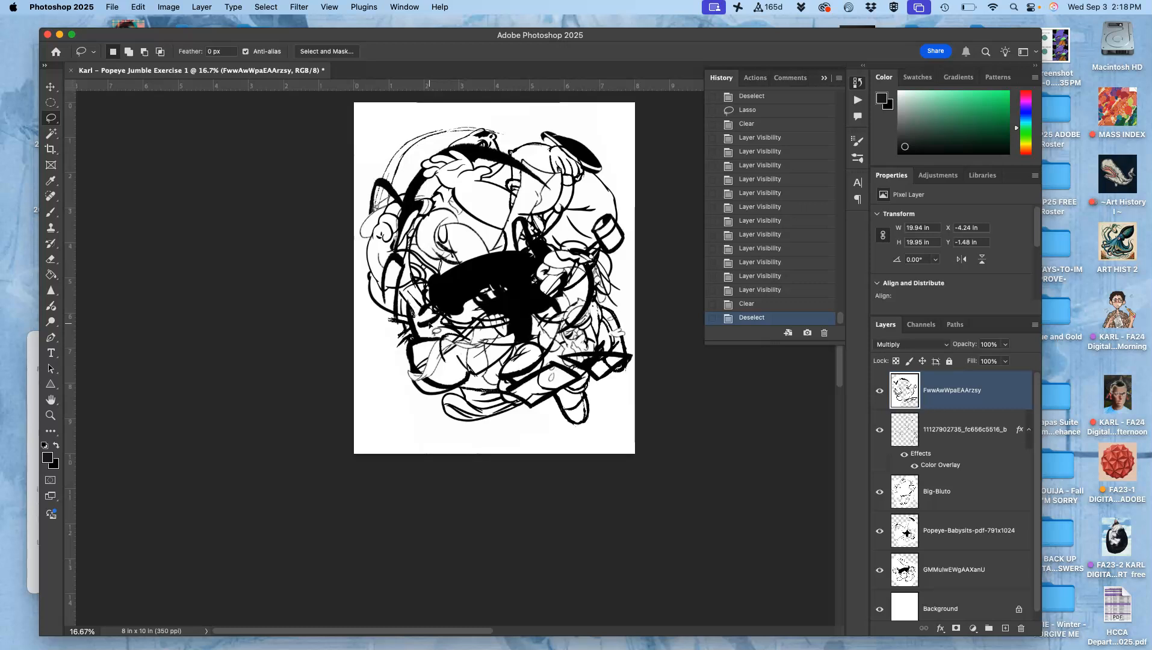
pyautogui.click(880, 391)
pyautogui.click(880, 430)
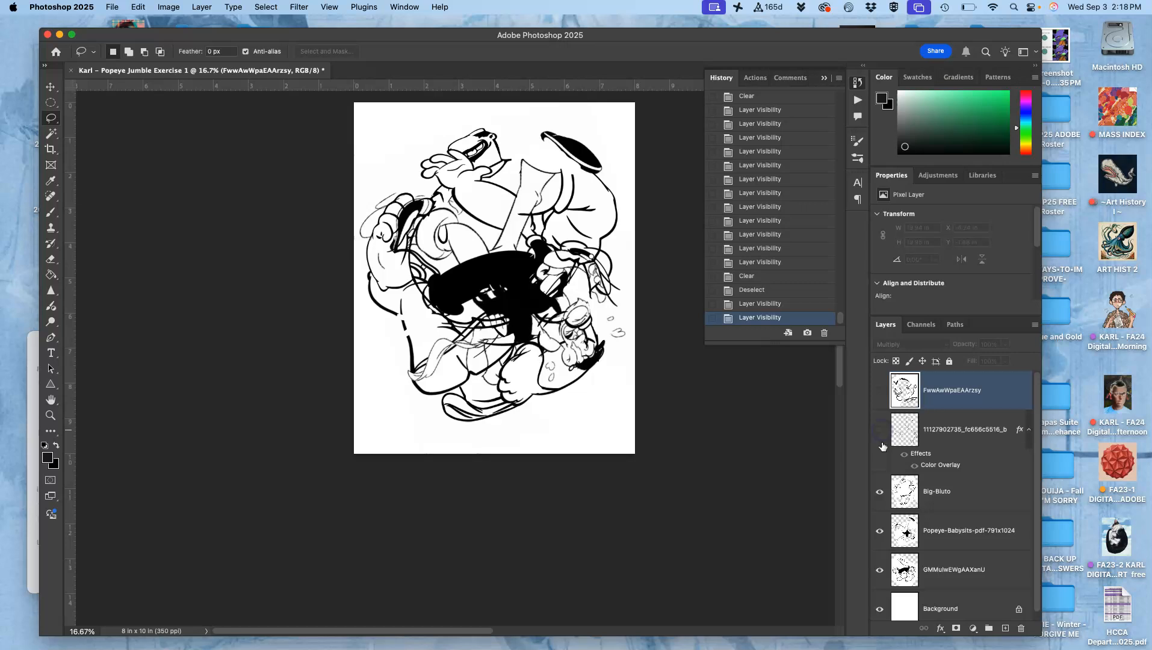
pyautogui.click(879, 491)
pyautogui.click(880, 530)
pyautogui.click(880, 569)
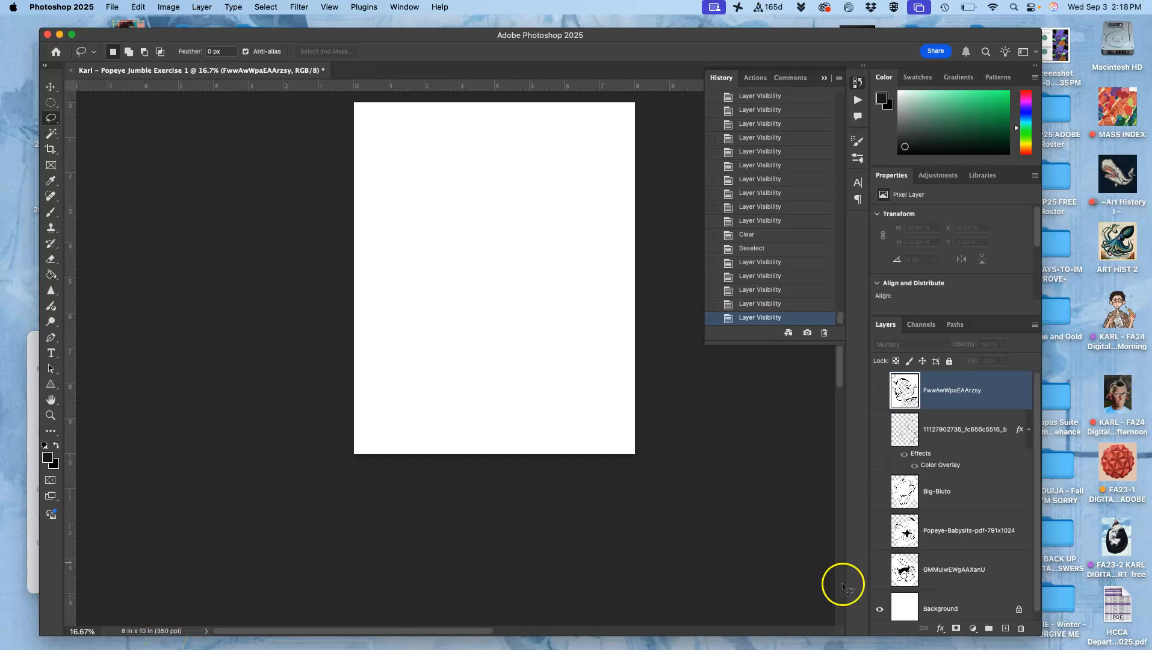
# Step: Turn on visibility for all five hidden sketch layers above Background
pyautogui.click(879, 568)
pyautogui.click(878, 535)
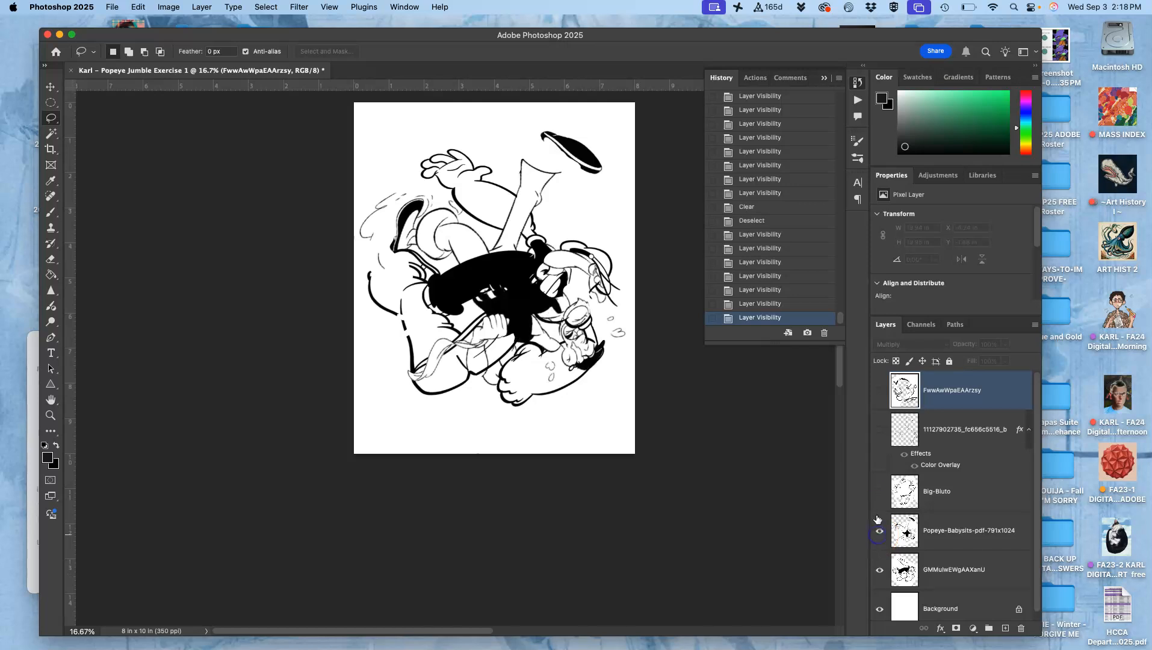
pyautogui.click(876, 494)
pyautogui.click(880, 431)
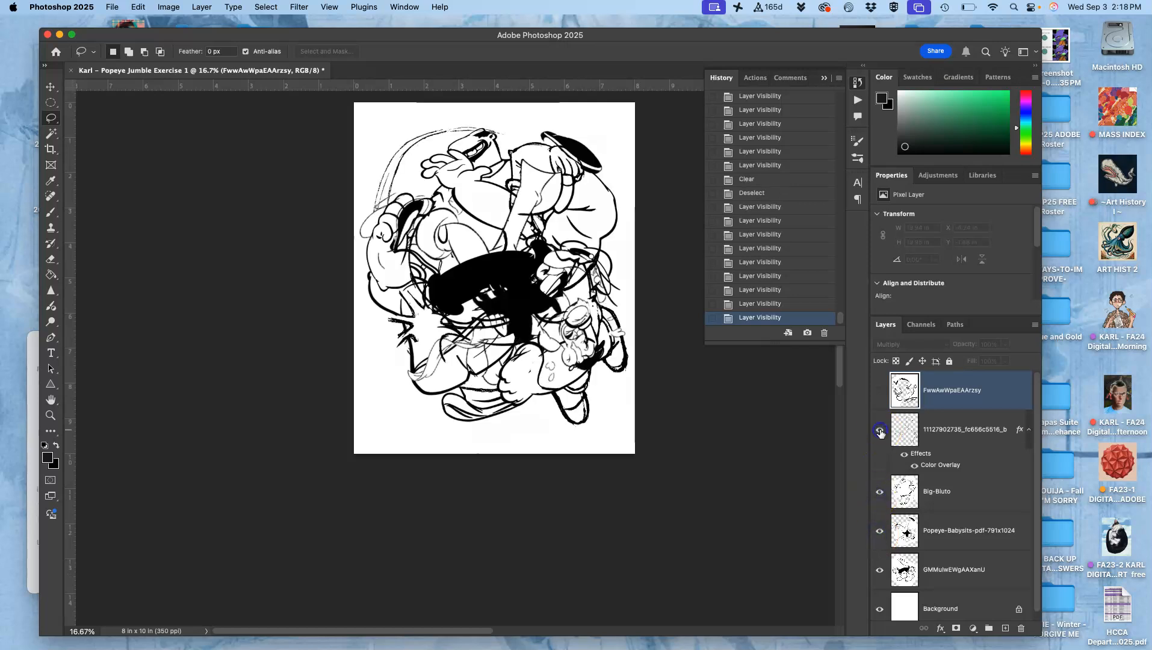
pyautogui.click(880, 385)
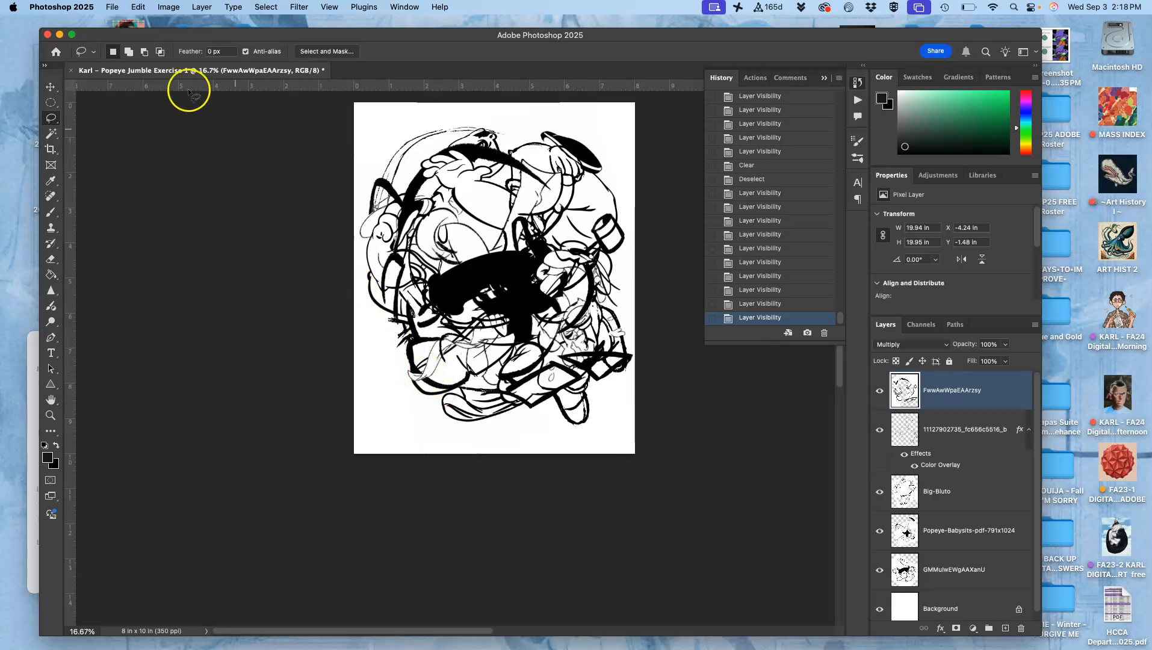
# Step: Save the Popeye Jumble Exercise 1 document to the Desktop in Photoshop format, keeping its name and embedded color profile
pyautogui.click(110, 7)
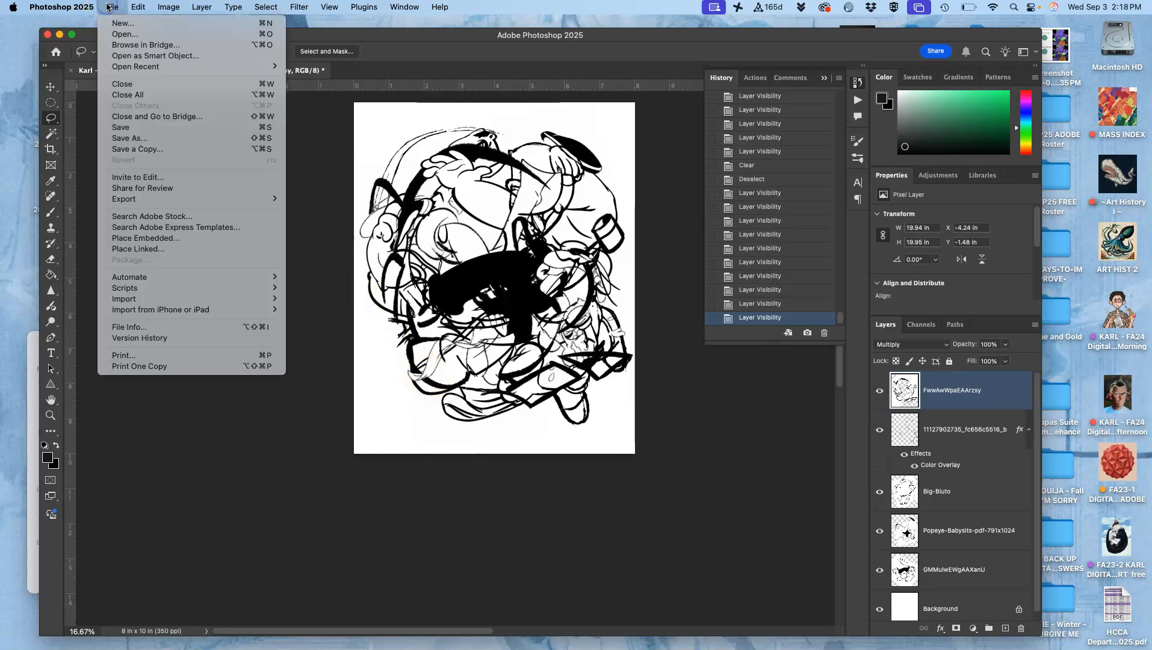
pyautogui.click(138, 139)
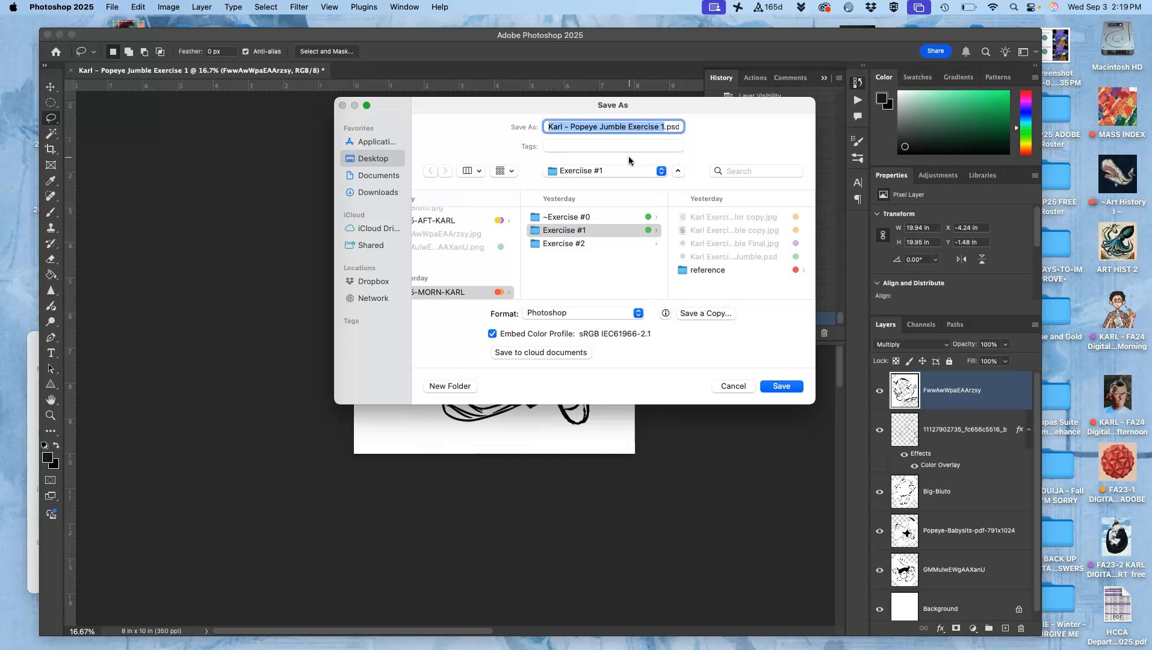
pyautogui.press('super+d')
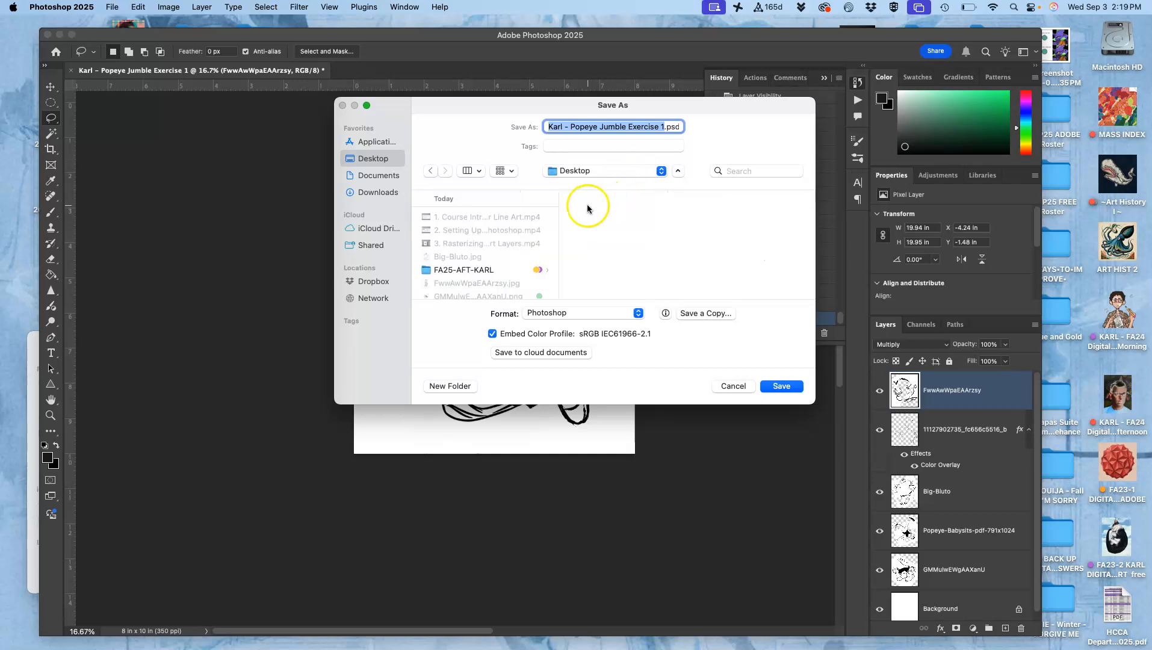
pyautogui.click(573, 172)
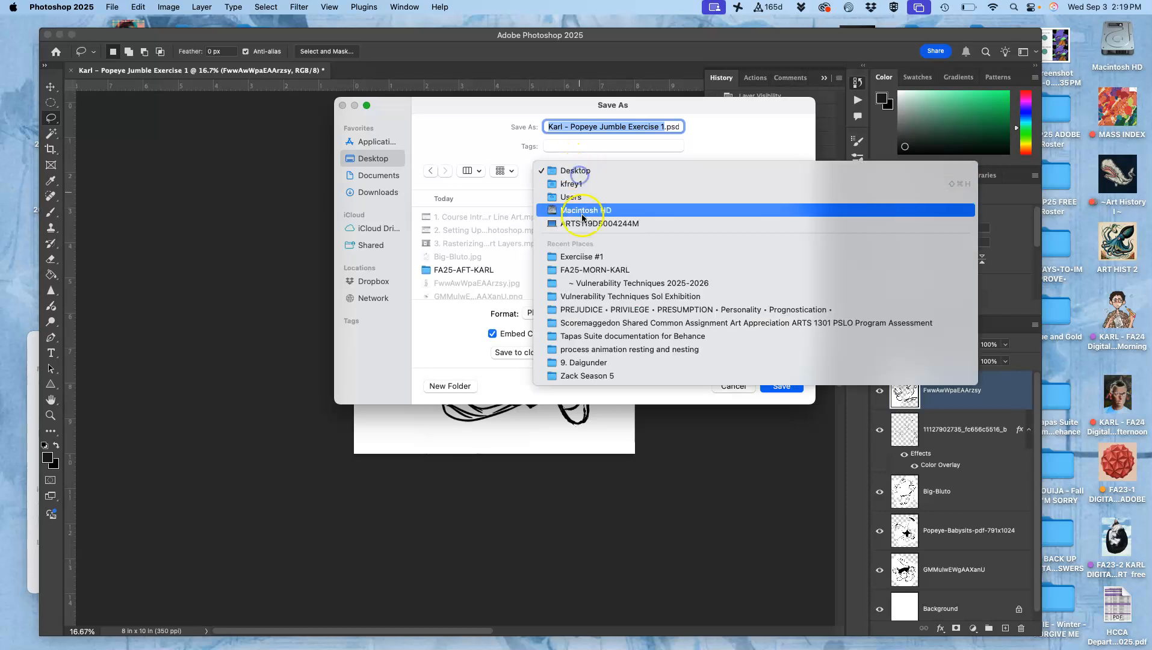
pyautogui.click(575, 220)
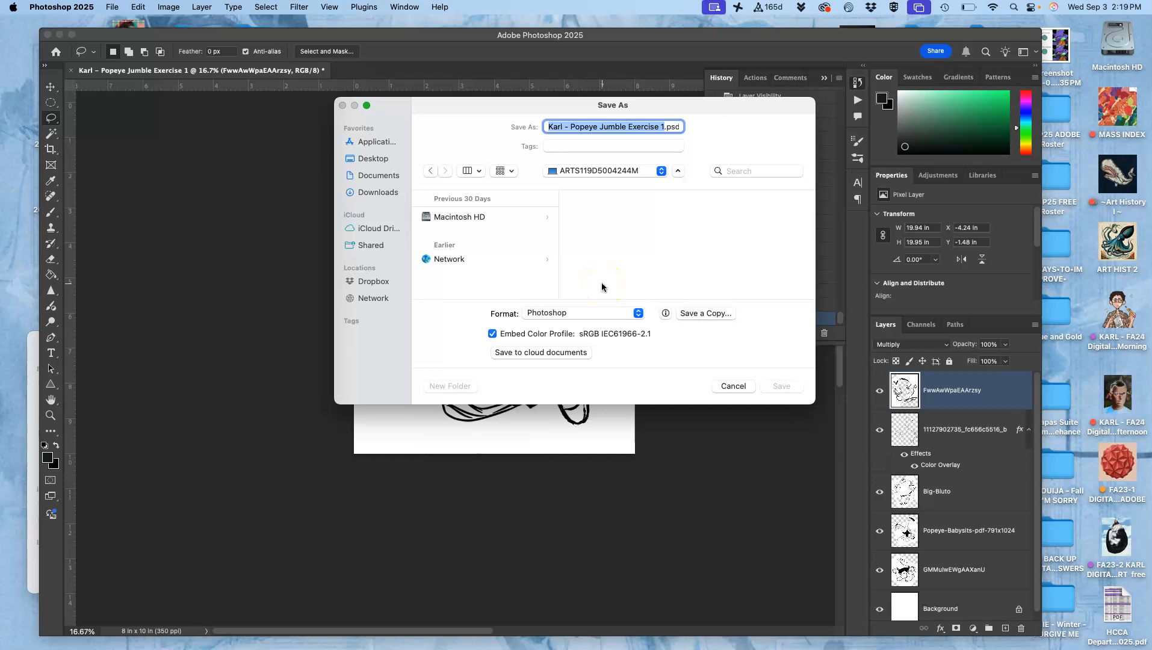
pyautogui.press('super+shift+d')
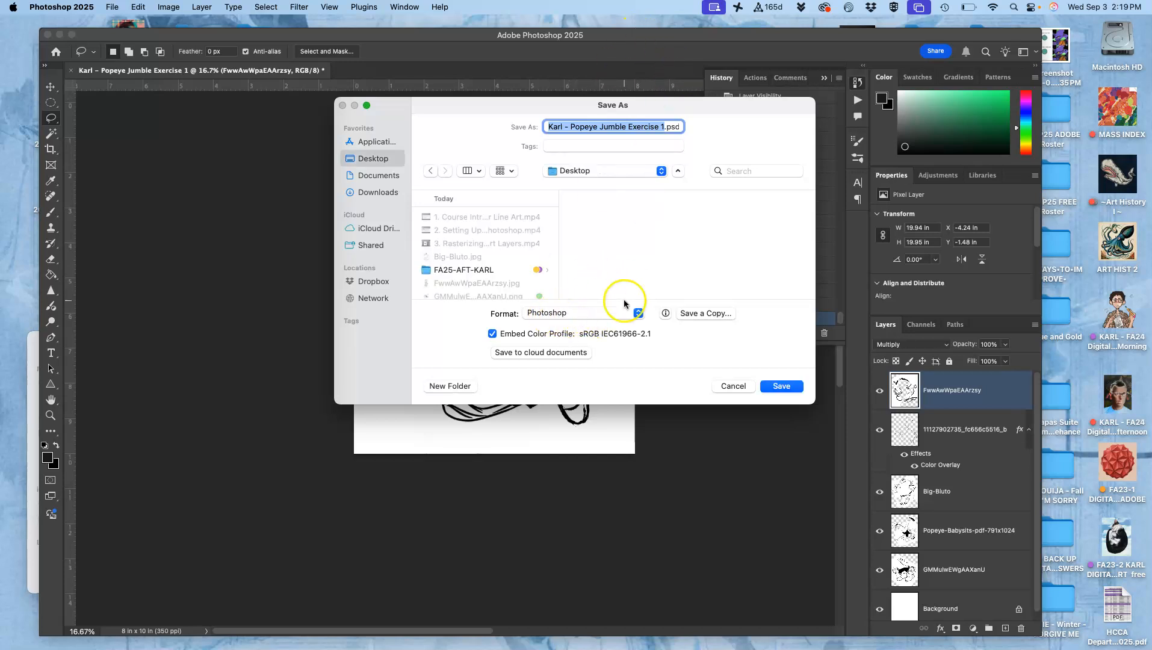
pyautogui.click(781, 386)
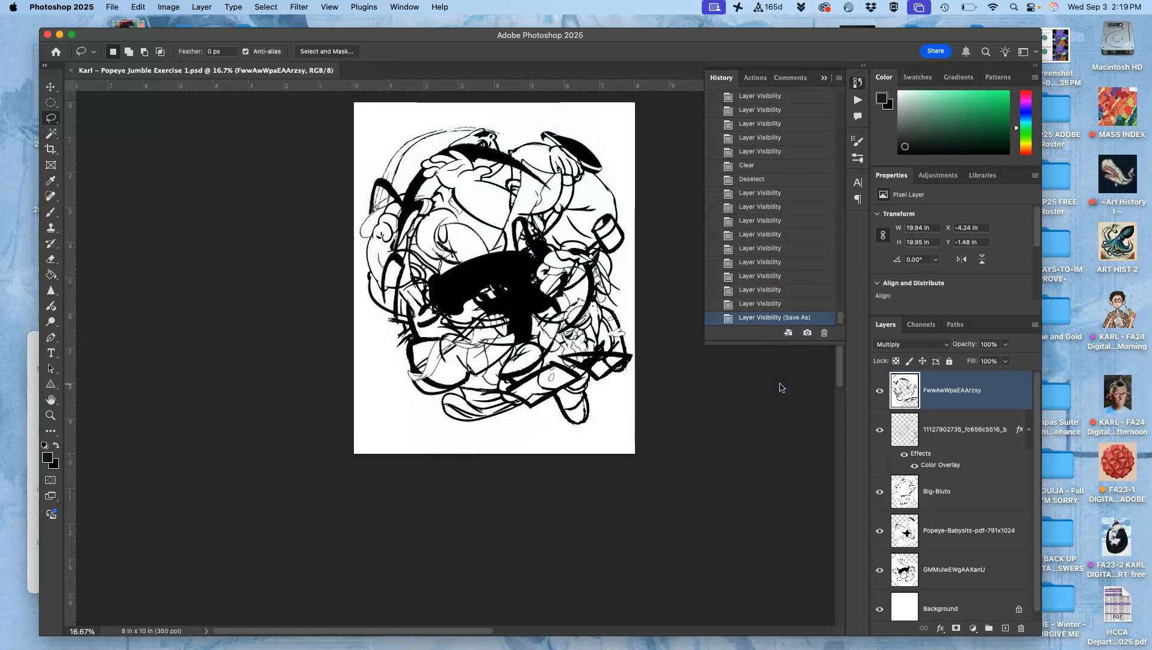
# Step: Save the Popeye Jumble Exercise 1 document to Creative Cloud under the same name
pyautogui.click(449, 186)
pyautogui.click(115, 7)
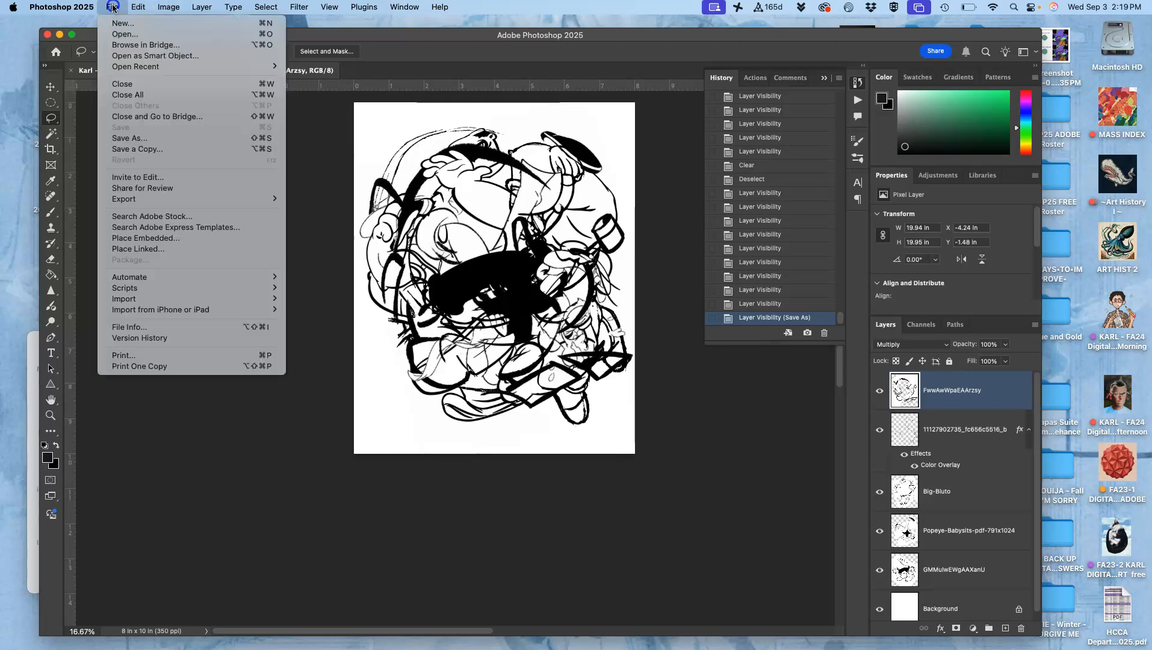
pyautogui.click(144, 140)
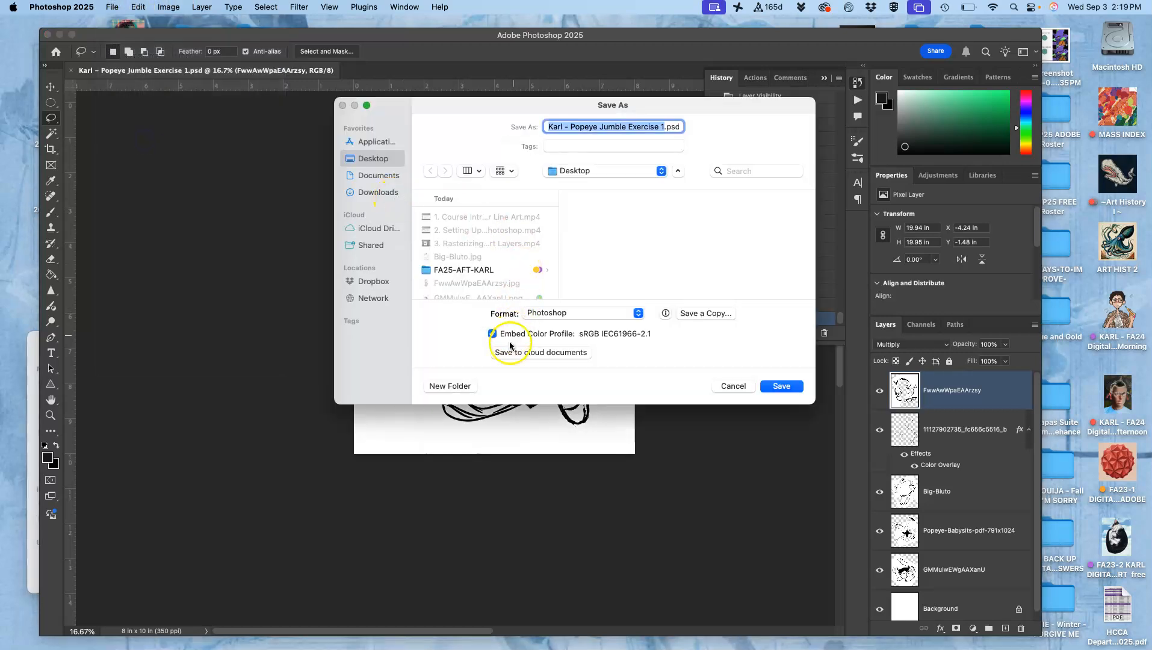
pyautogui.click(508, 354)
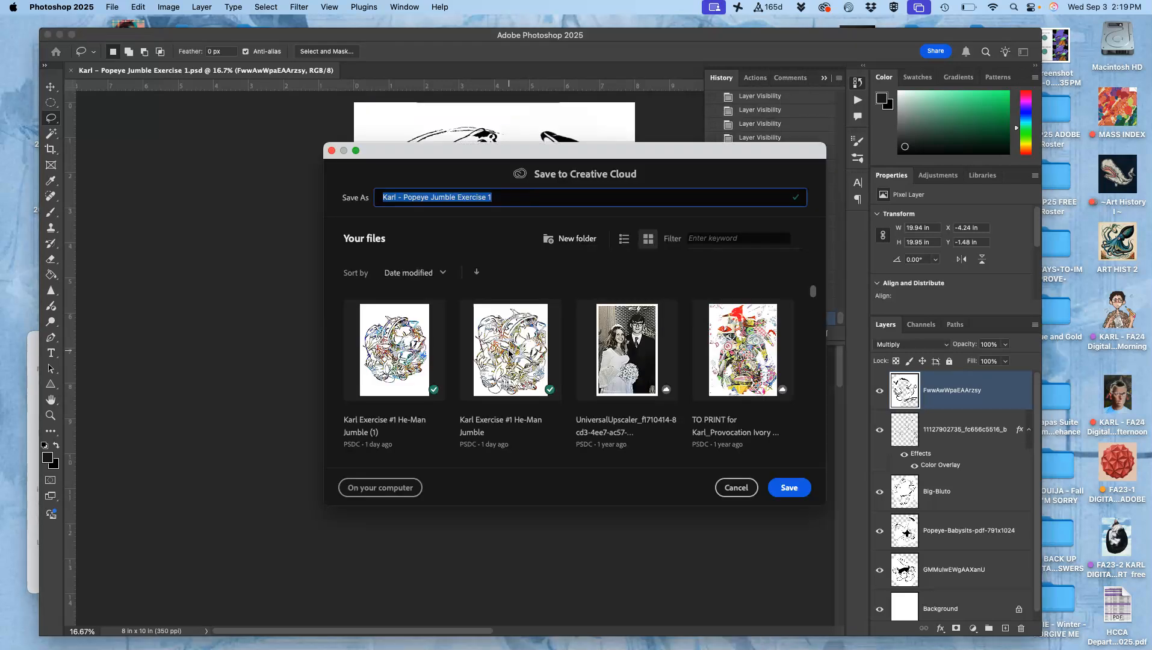
pyautogui.click(785, 488)
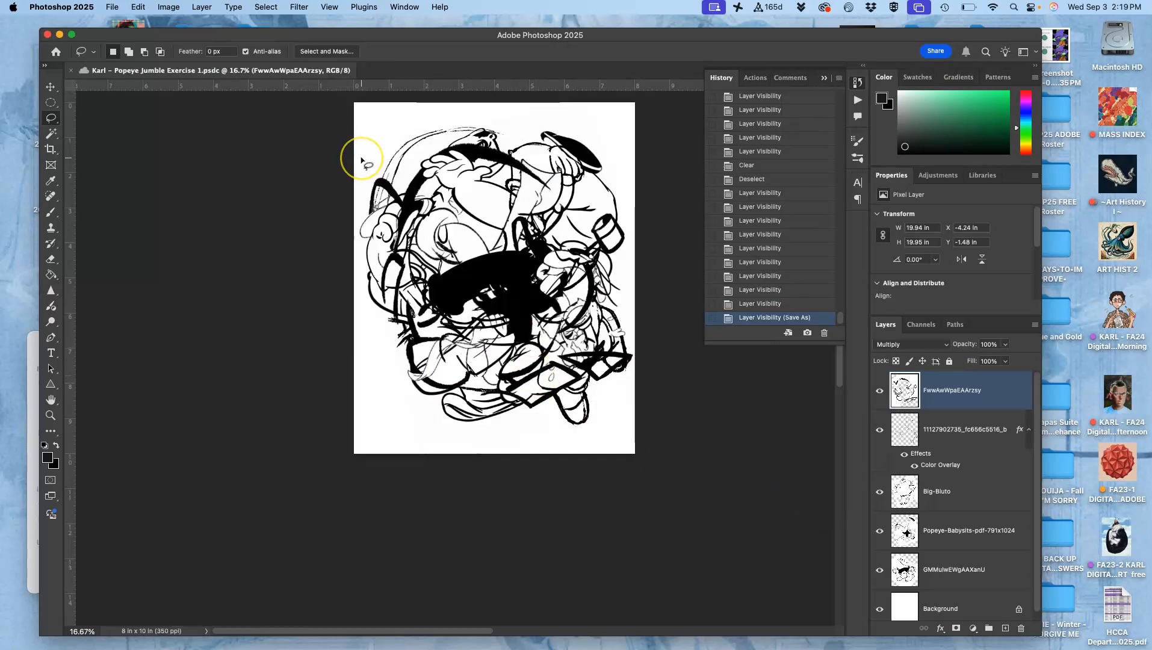
# Step: Switch to the desktop, place the jumble PSD beside Big-Bluto.jpg, and give it the green tag instead of GMMulwEWgAAXanU.png
pyautogui.press('F11')
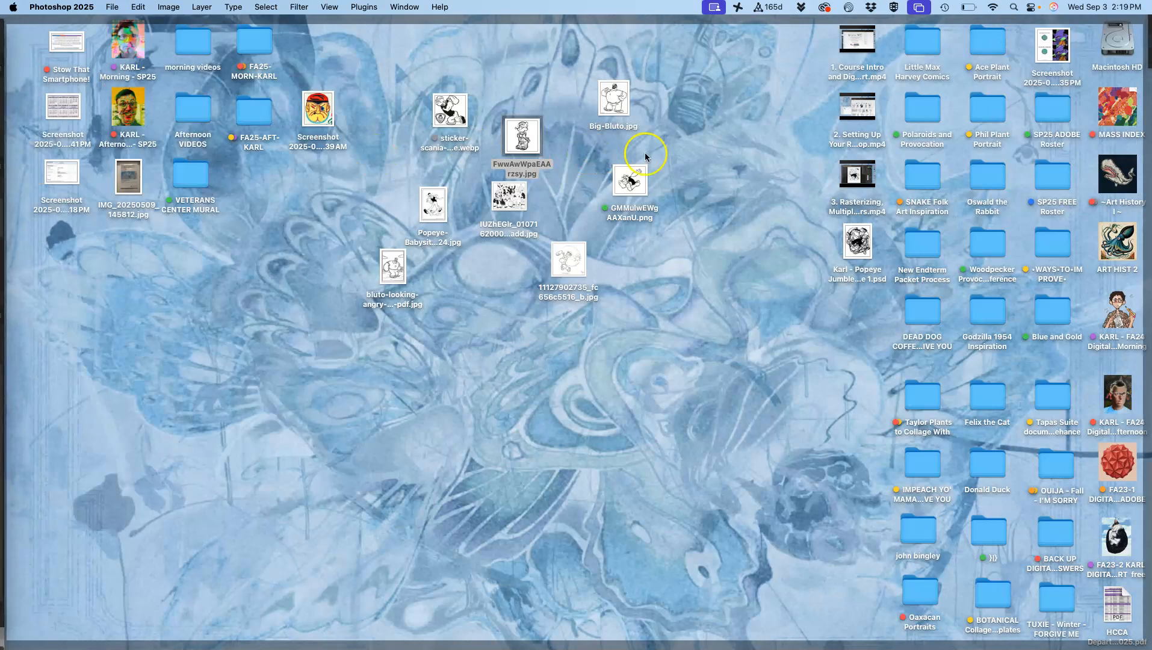
pyautogui.moveTo(861, 254); pyautogui.dragTo(704, 125)
pyautogui.rightClick(706, 125)
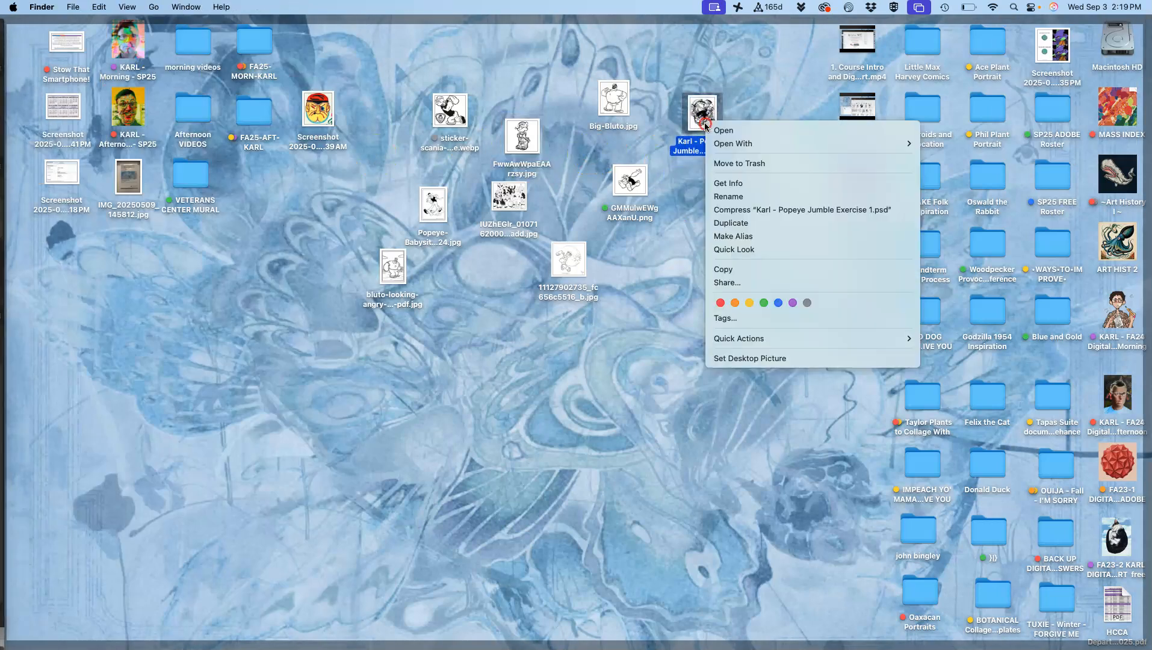
pyautogui.click(765, 302)
pyautogui.rightClick(630, 182)
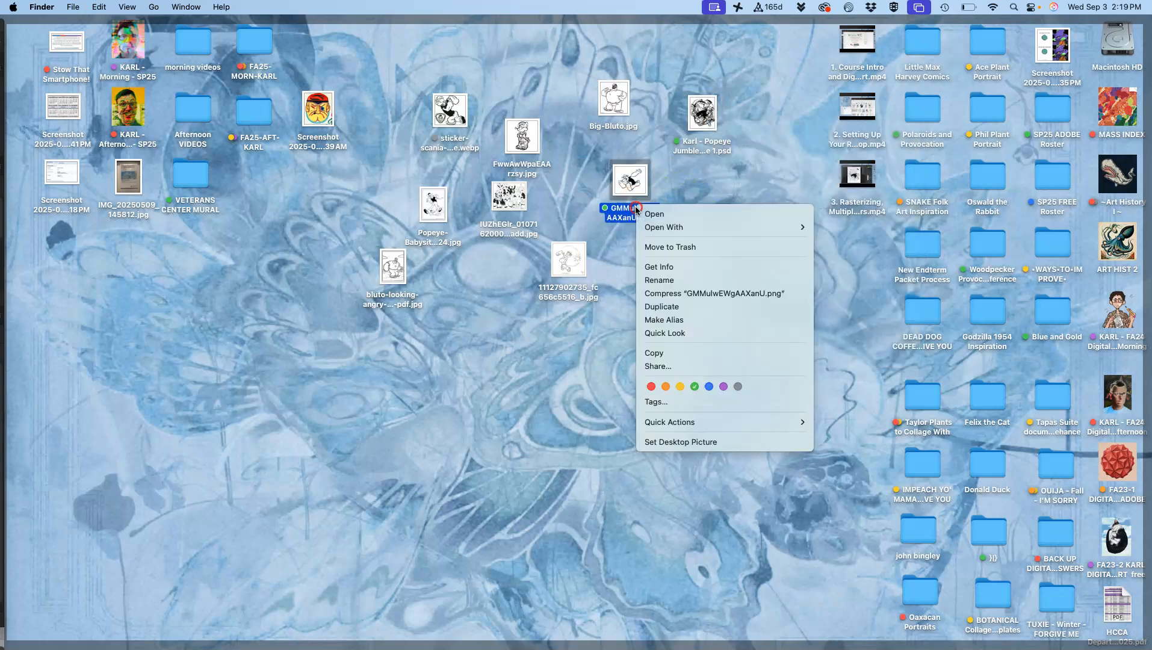
pyautogui.click(694, 385)
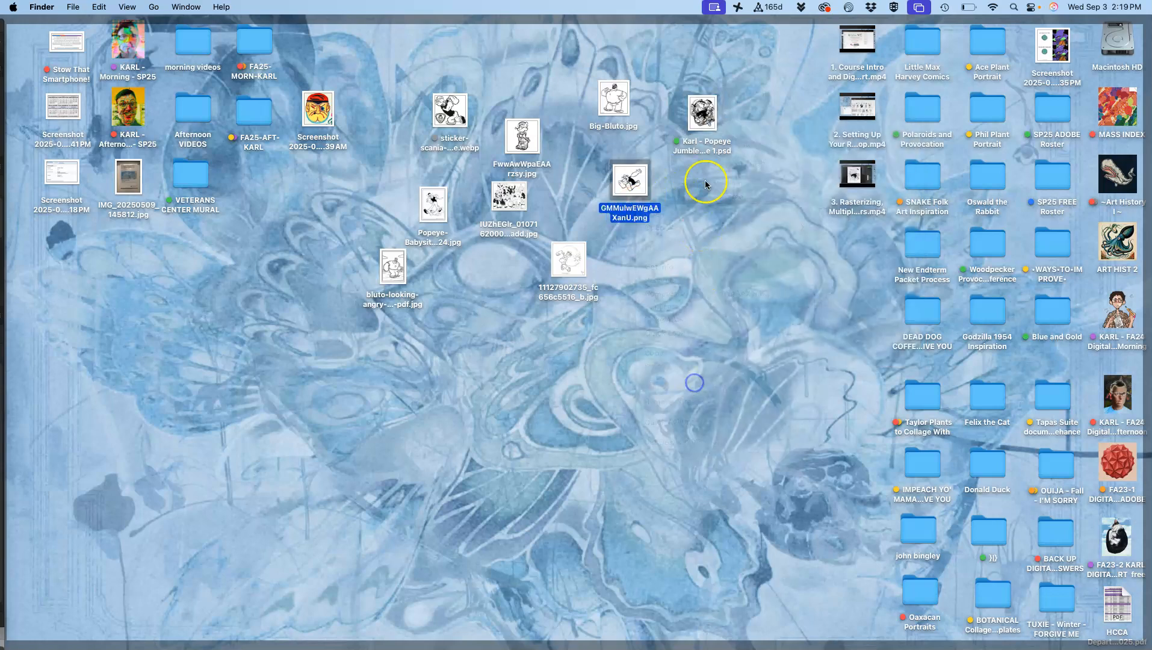
# Step: Examine the file information of the Popeye Jumble Exercise 1 PSD on the desktop, including its size and location
pyautogui.click(706, 129)
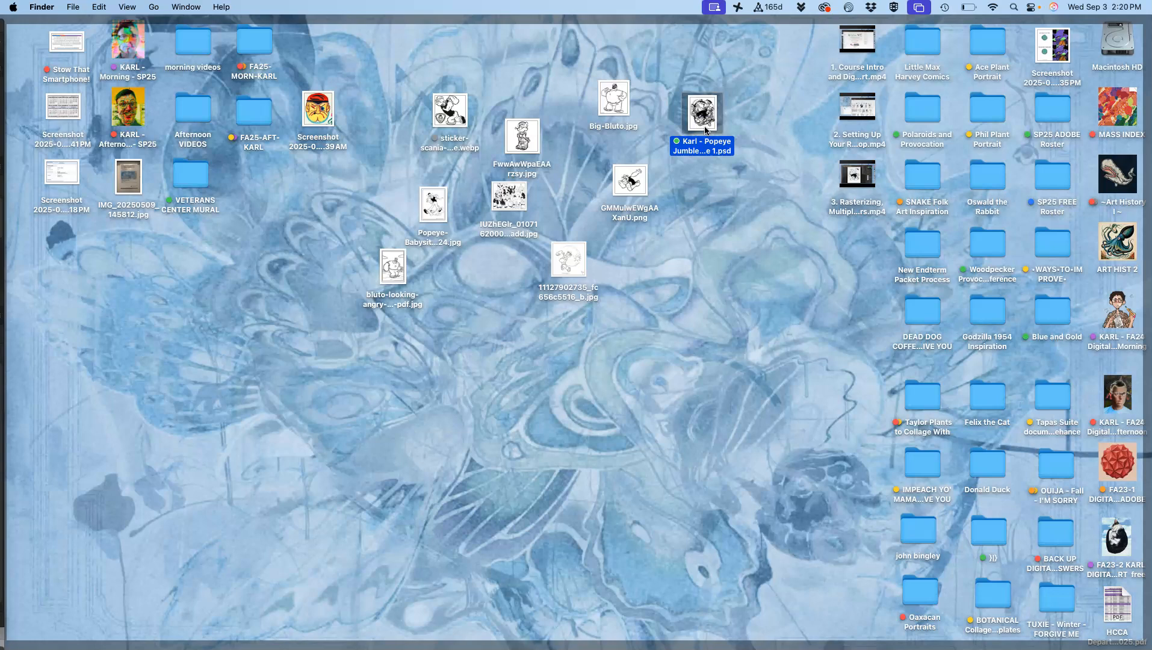
pyautogui.rightClick(706, 122)
pyautogui.click(723, 178)
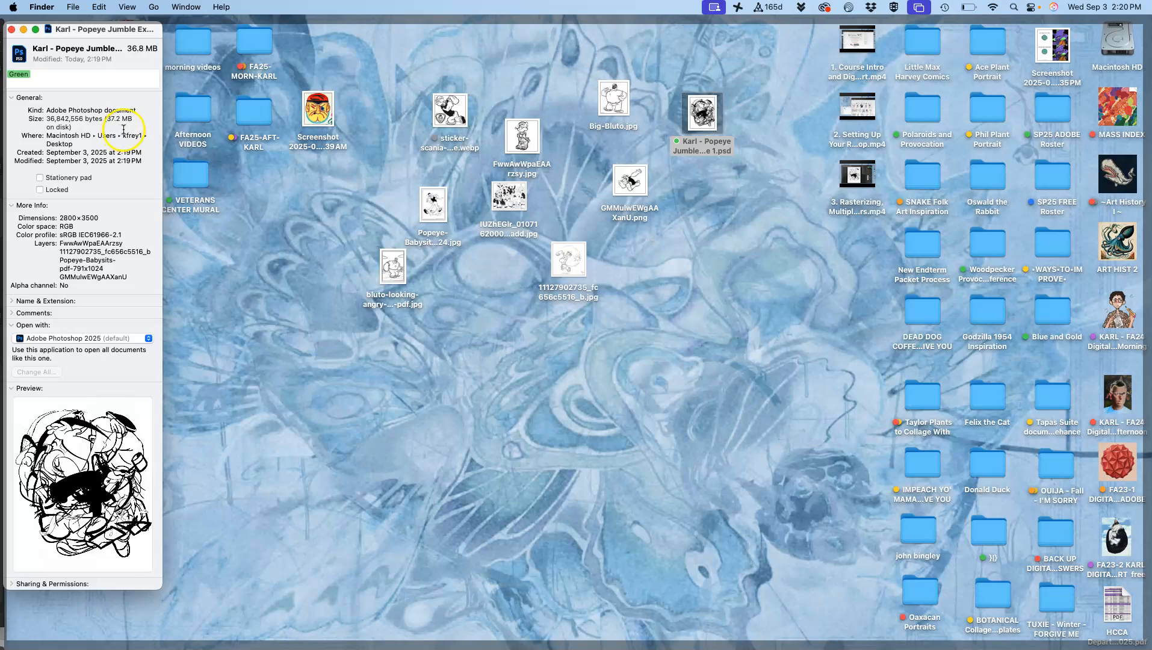
pyautogui.click(13, 30)
# Step: Return to Photoshop, closing the leftover Finder window and the cloud version of the jumble document
pyautogui.press('F11')
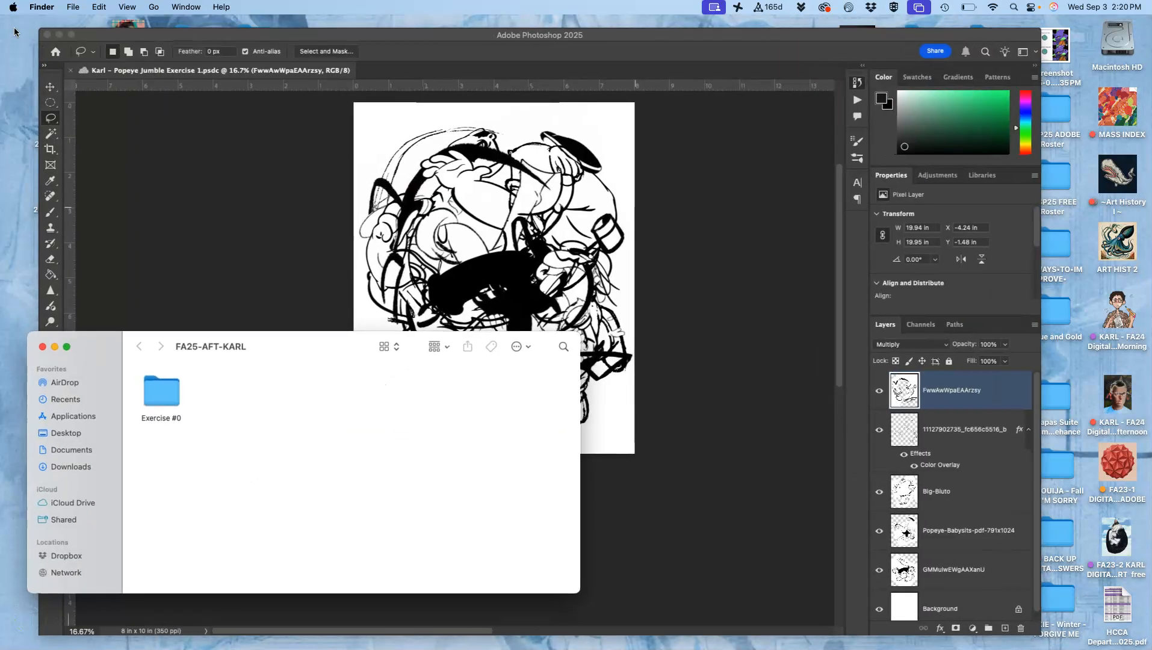
pyautogui.click(42, 347)
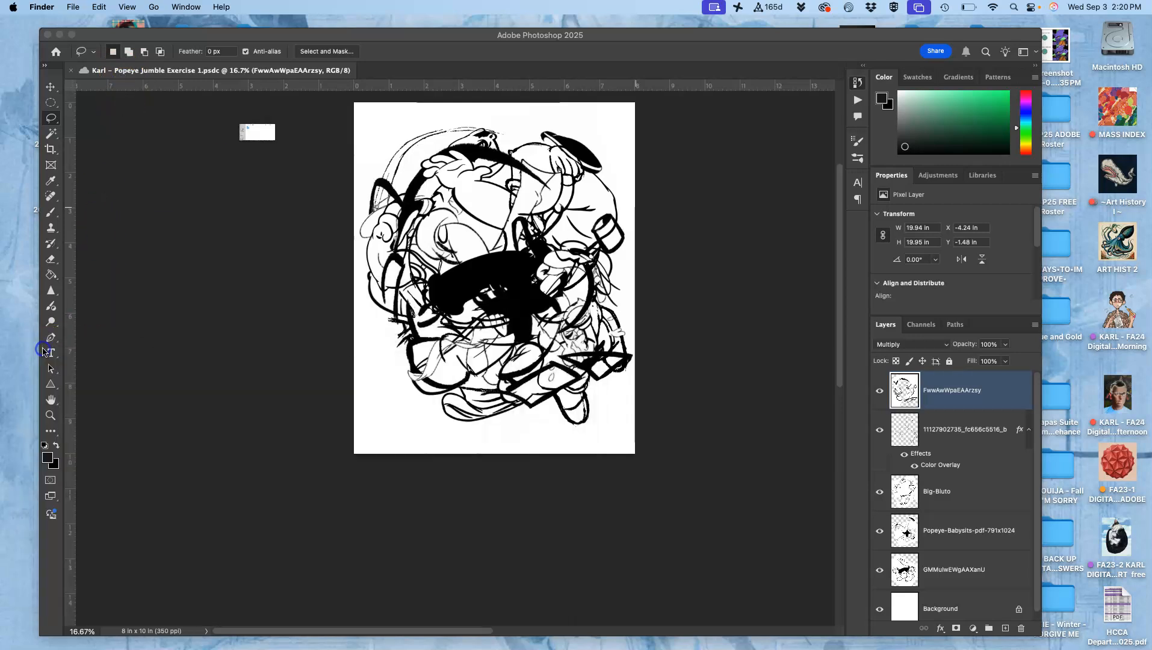
pyautogui.scroll(5, 411, 330)
pyautogui.scroll(-2, 411, 330)
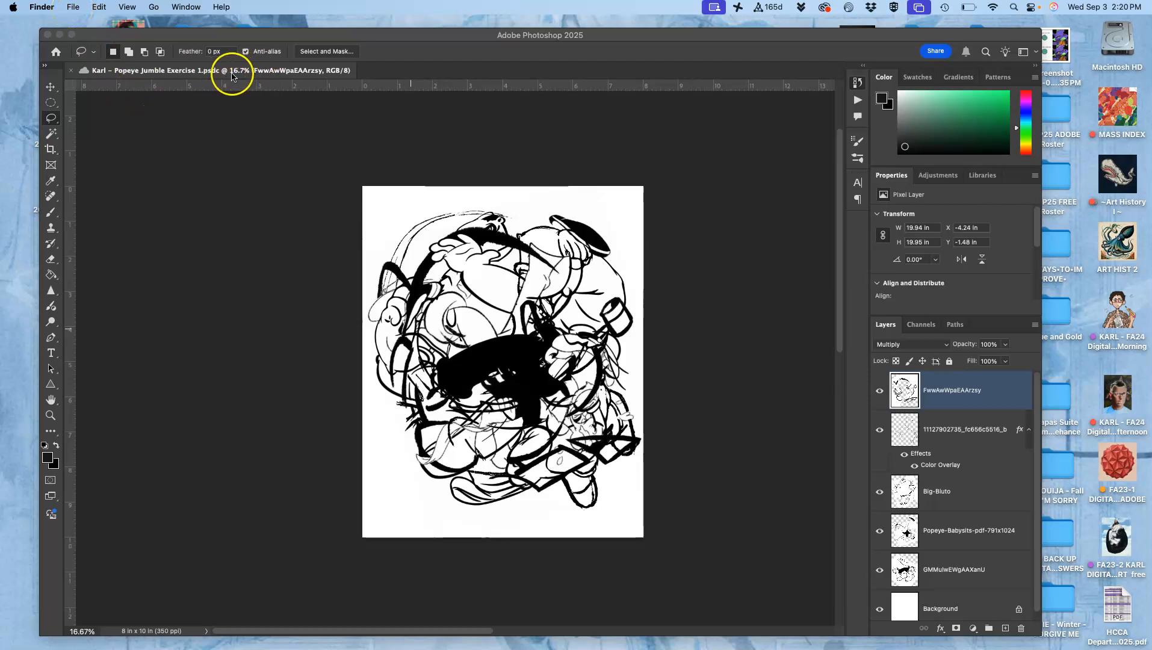
pyautogui.click(73, 71)
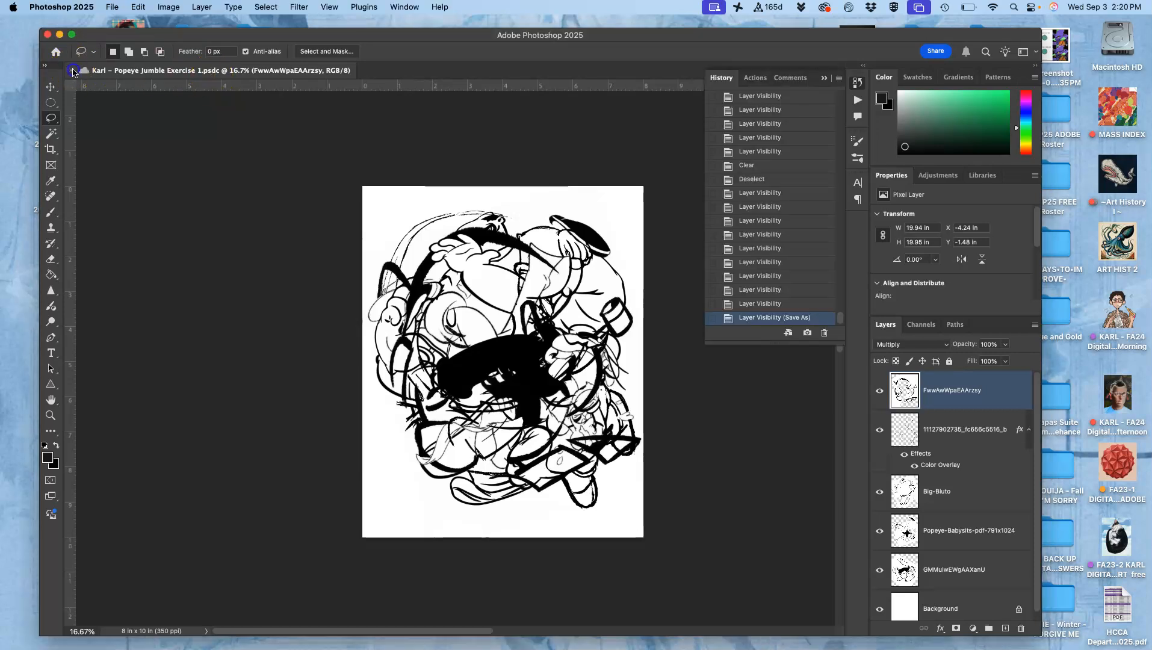
pyautogui.click(70, 73)
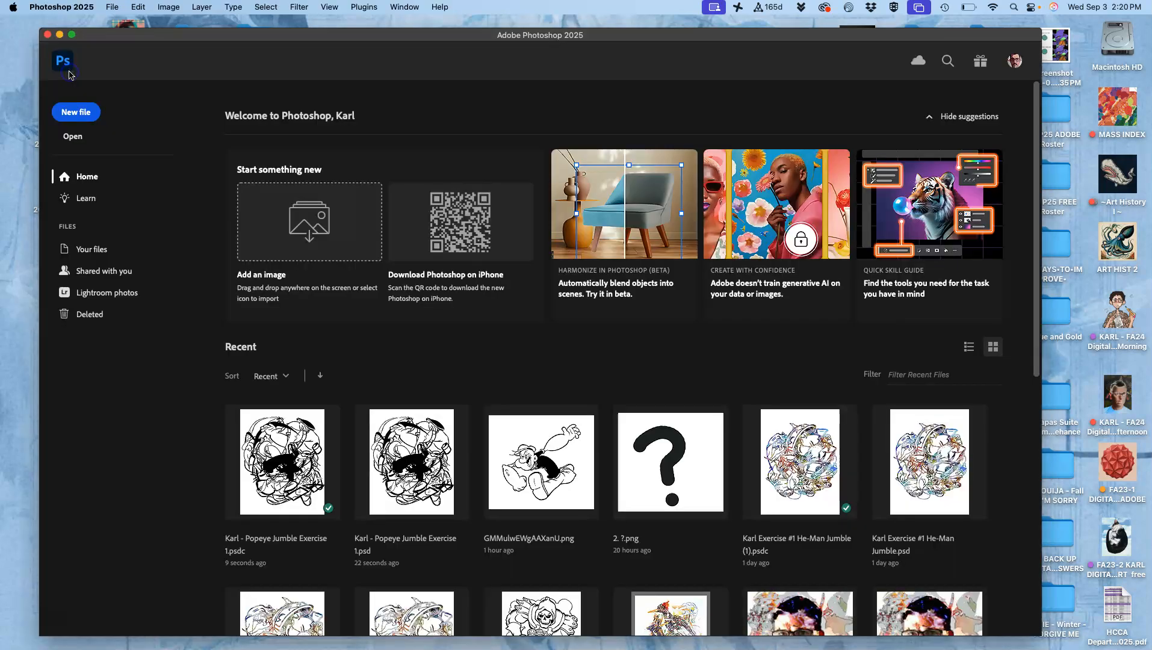
# Step: Open the green-tagged Popeye Jumble Exercise 1 PSD from the desktop in Photoshop
pyautogui.press('F11')
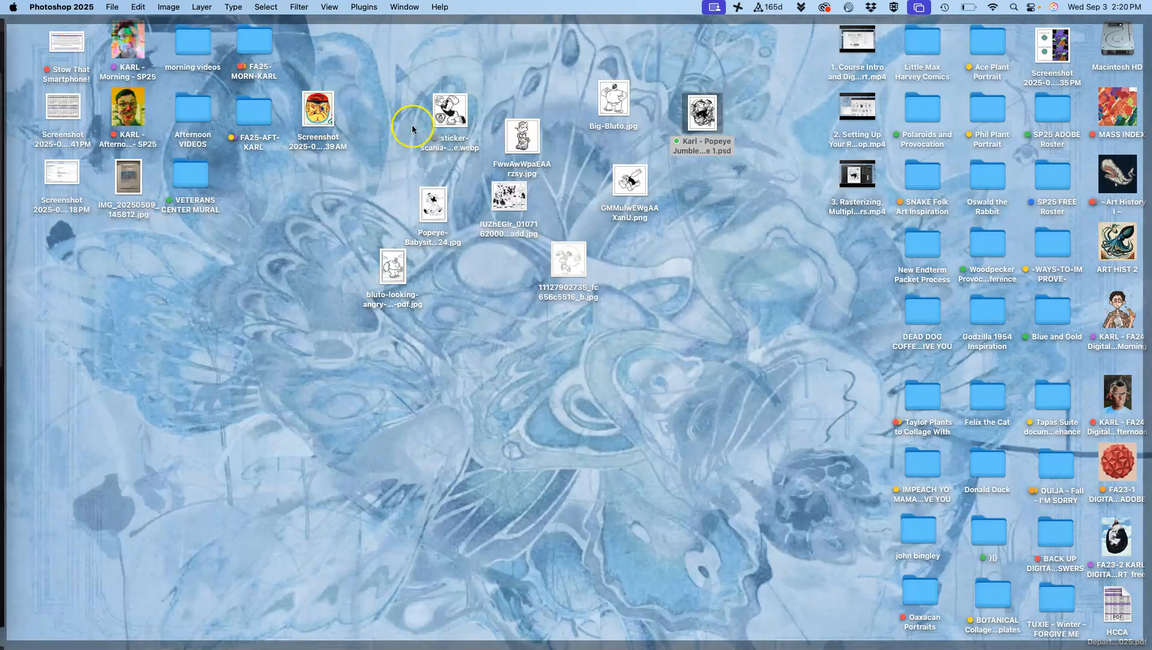
pyautogui.click(703, 113)
pyautogui.doubleClick(703, 113)
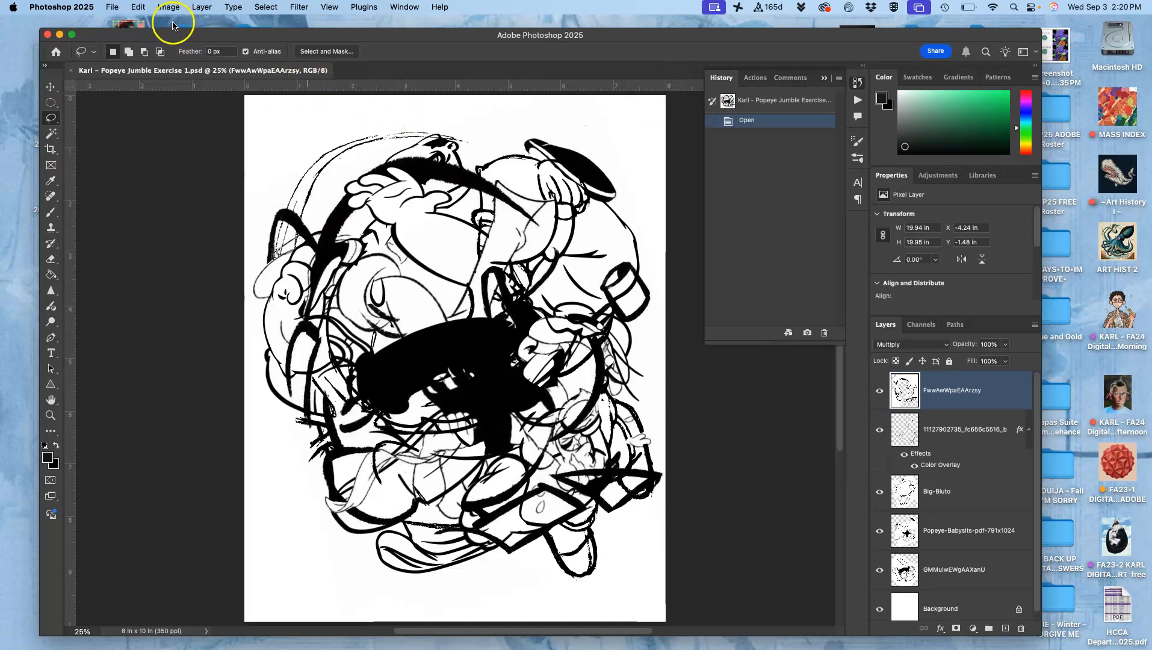
# Step: Save a JPEG copy of the jumble to the Desktop at quality 10, Maximum, with the Progressive format option and 3 scans
pyautogui.click(113, 7)
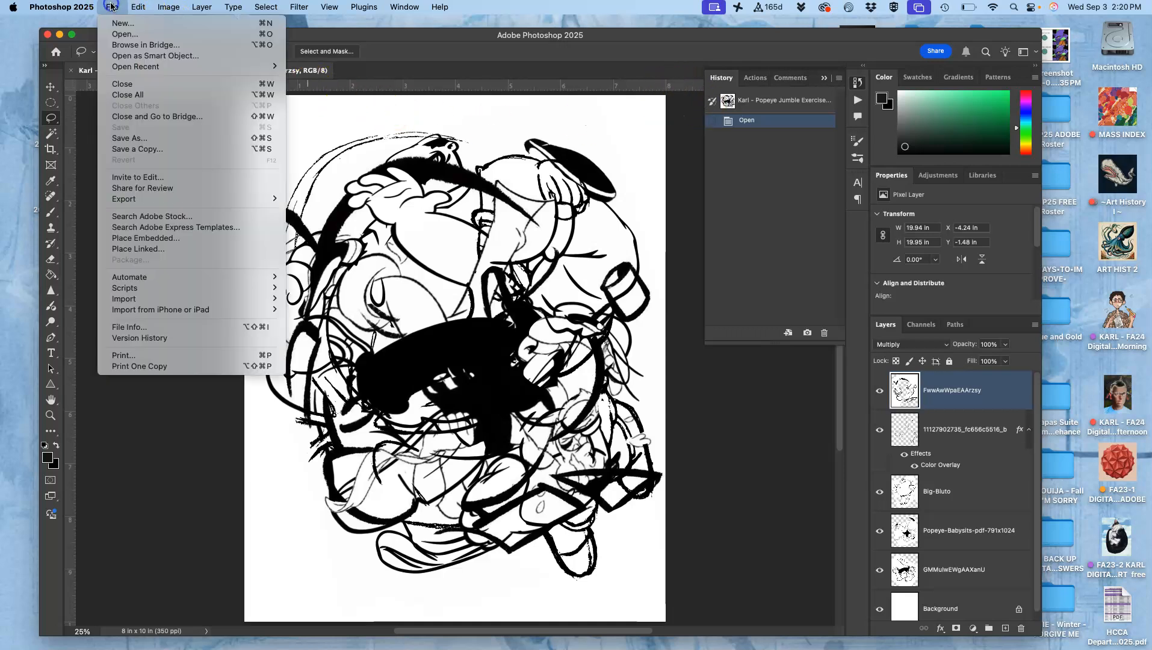
pyautogui.click(129, 143)
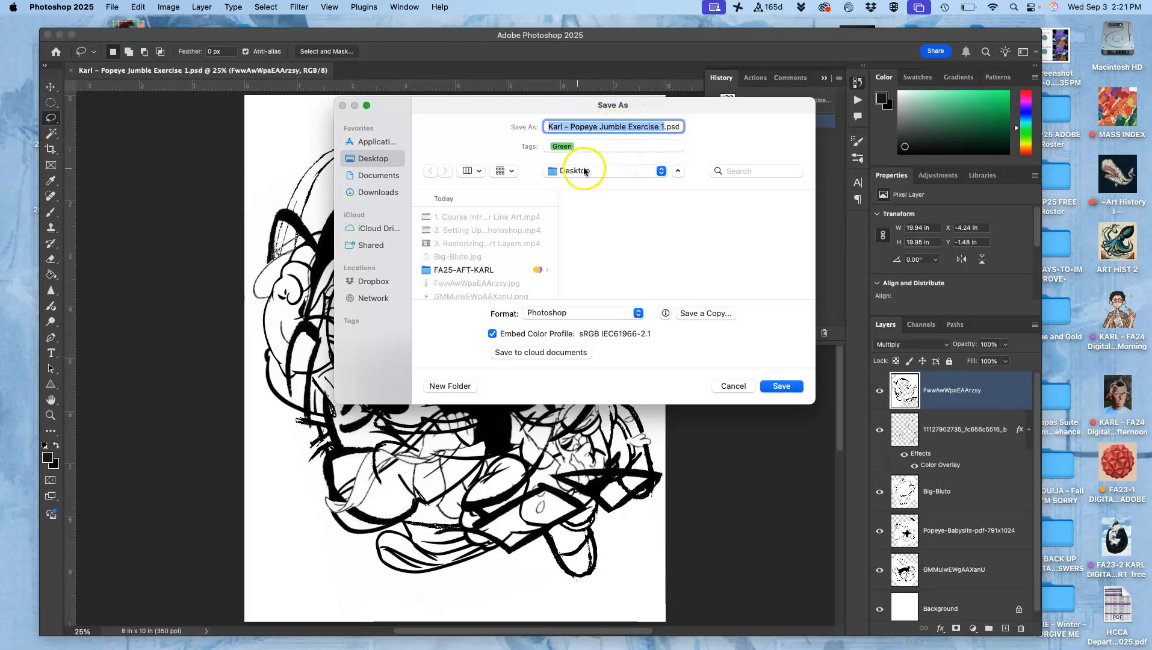
pyautogui.click(611, 313)
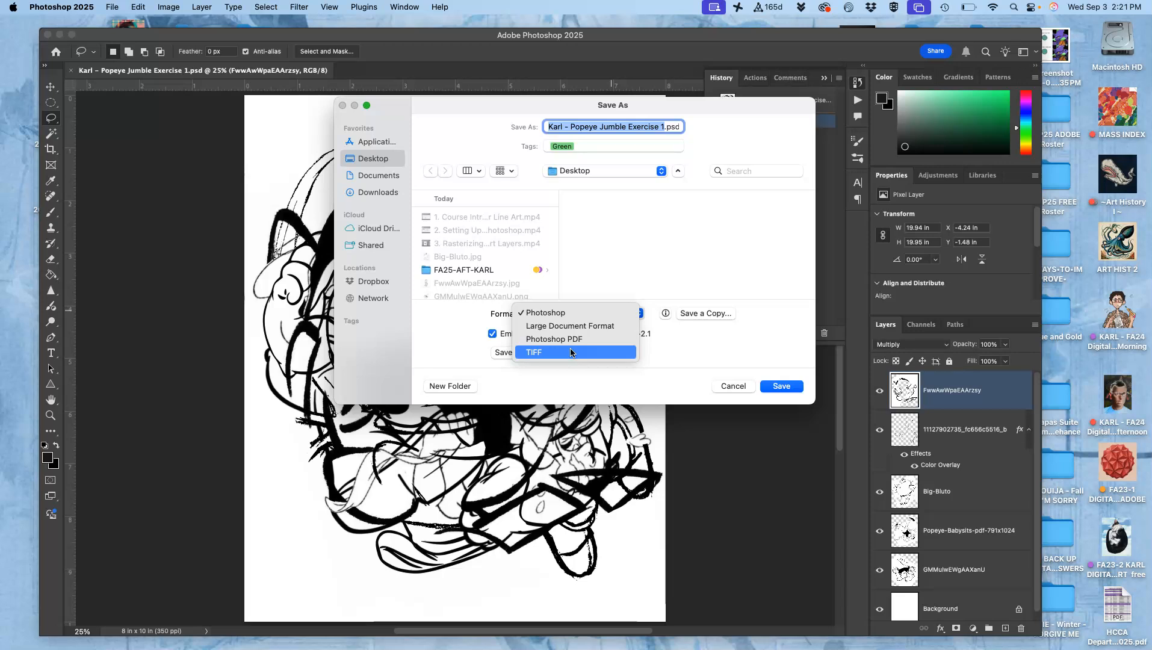
pyautogui.click(700, 314)
pyautogui.click(700, 314)
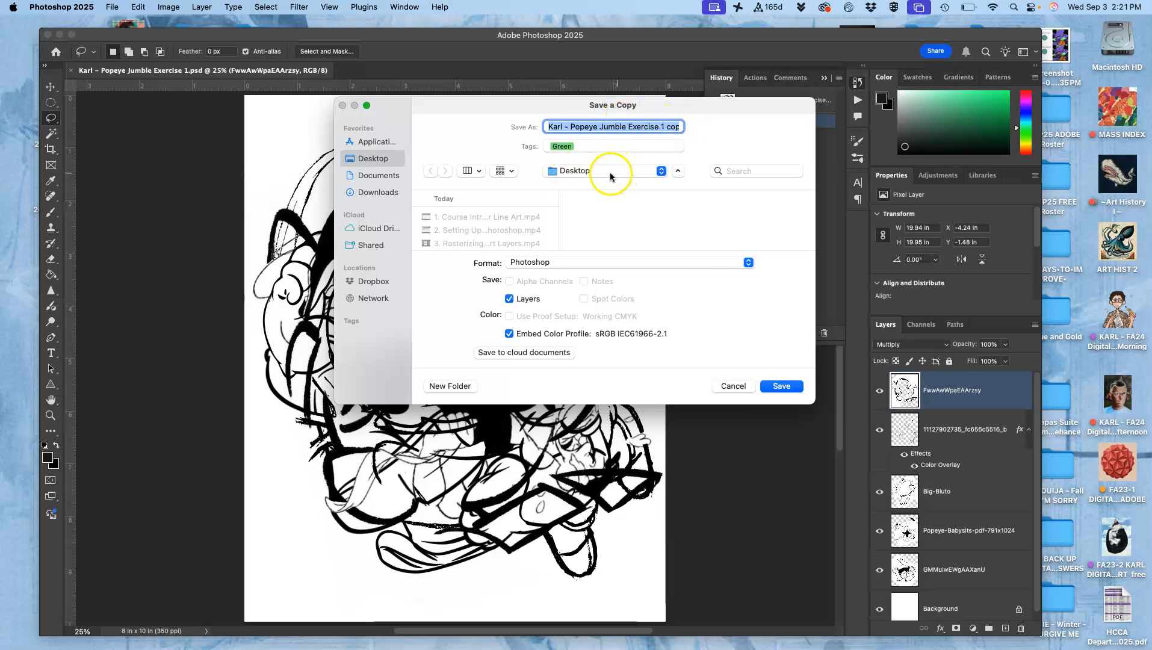
pyautogui.click(563, 265)
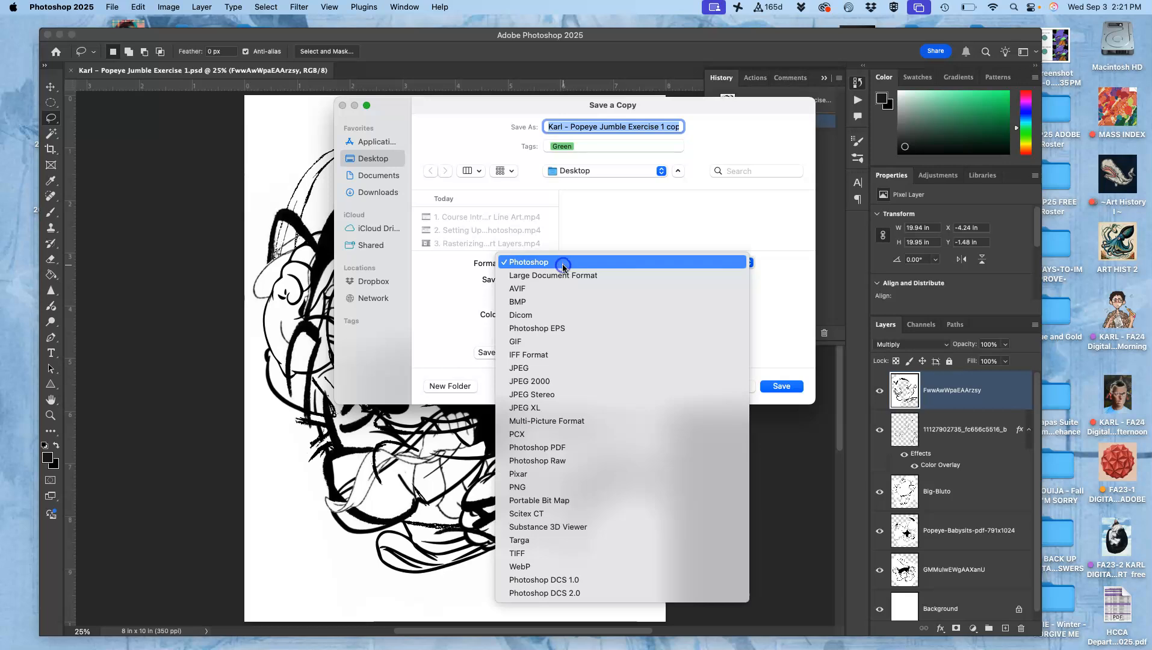
pyautogui.click(563, 372)
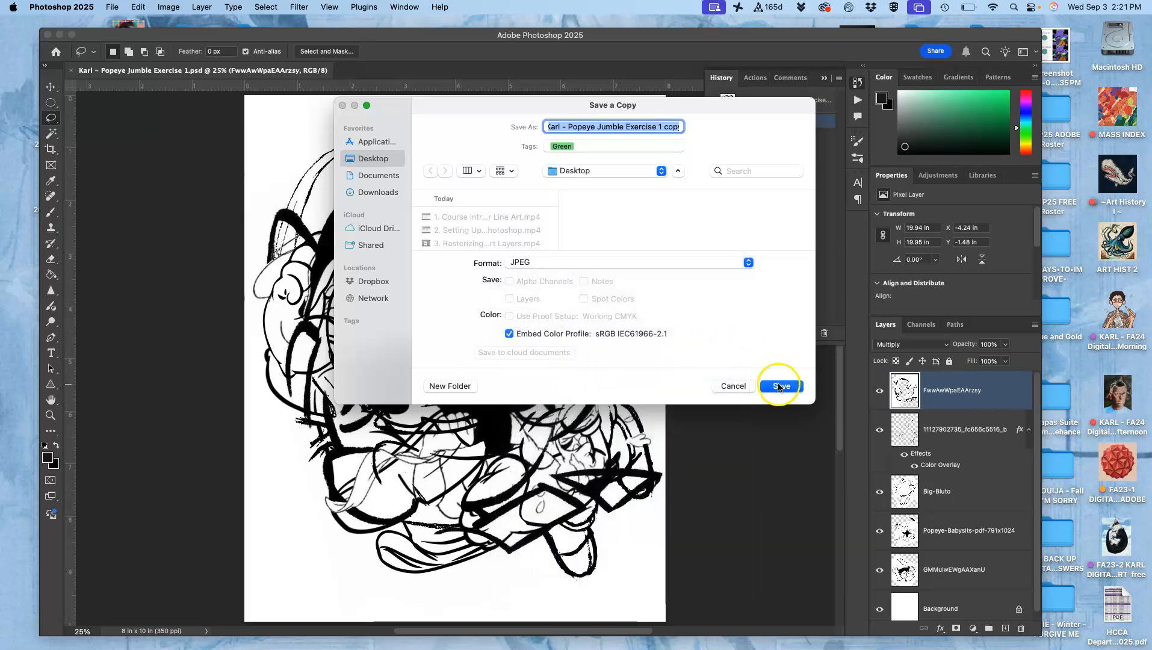
pyautogui.click(780, 386)
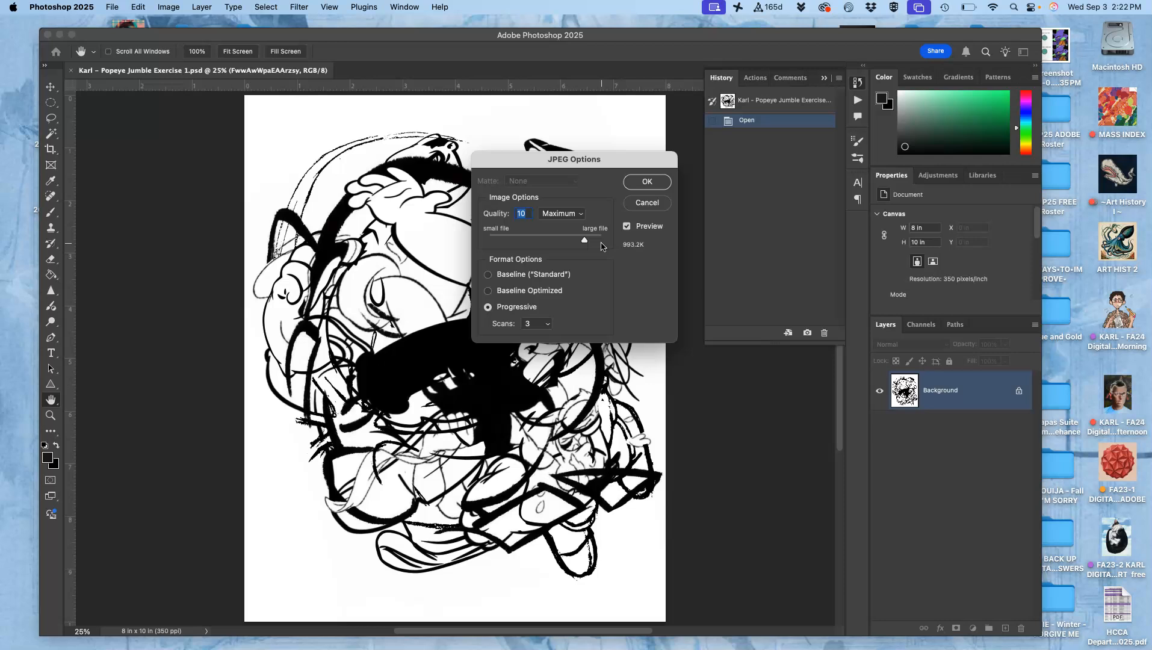
pyautogui.click(649, 180)
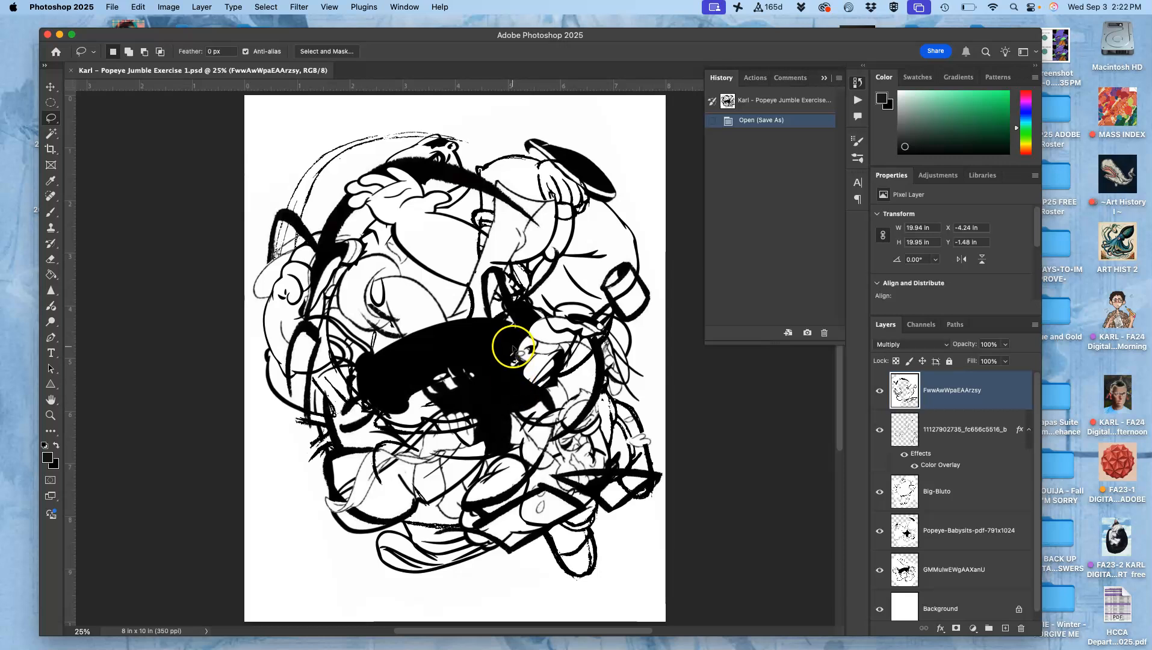
# Step: Place the Popeye Jumble Exercise 1 JPEG copy directly below the PSD on the desktop and tag it orange
pyautogui.press('F11')
pyautogui.moveTo(855, 240); pyautogui.dragTo(699, 194)
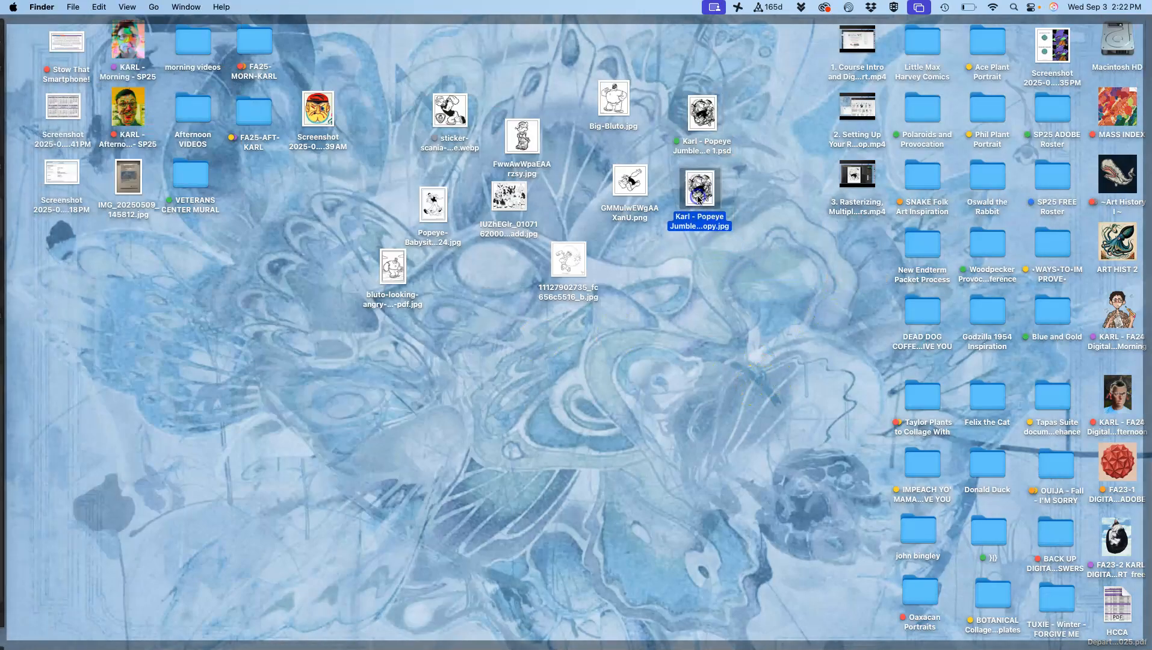
pyautogui.rightClick(699, 195)
pyautogui.click(728, 376)
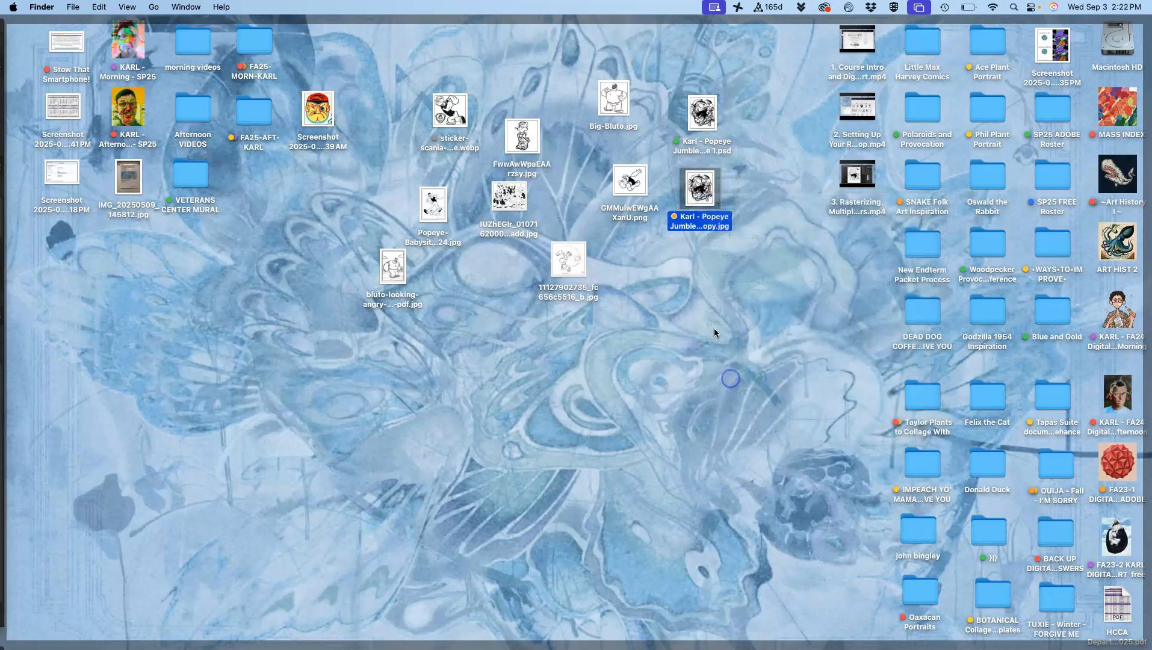
# Step: Check the Popeye Jumble JPEG copy in Preview and close the preview window
pyautogui.doubleClick(700, 194)
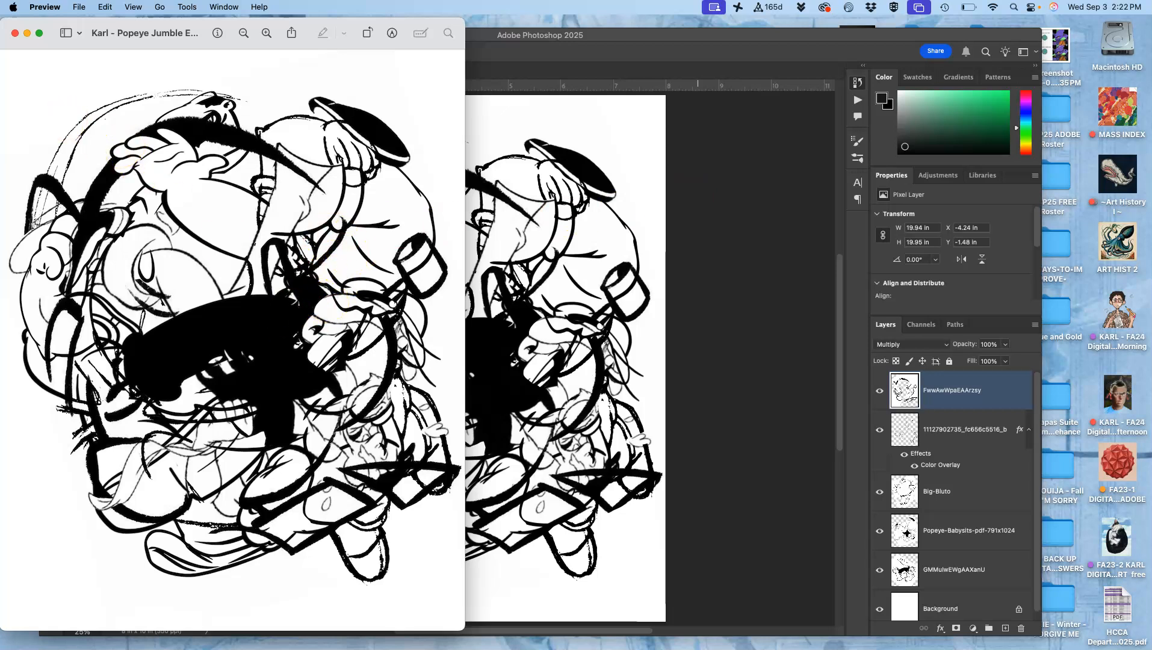
pyautogui.click(15, 35)
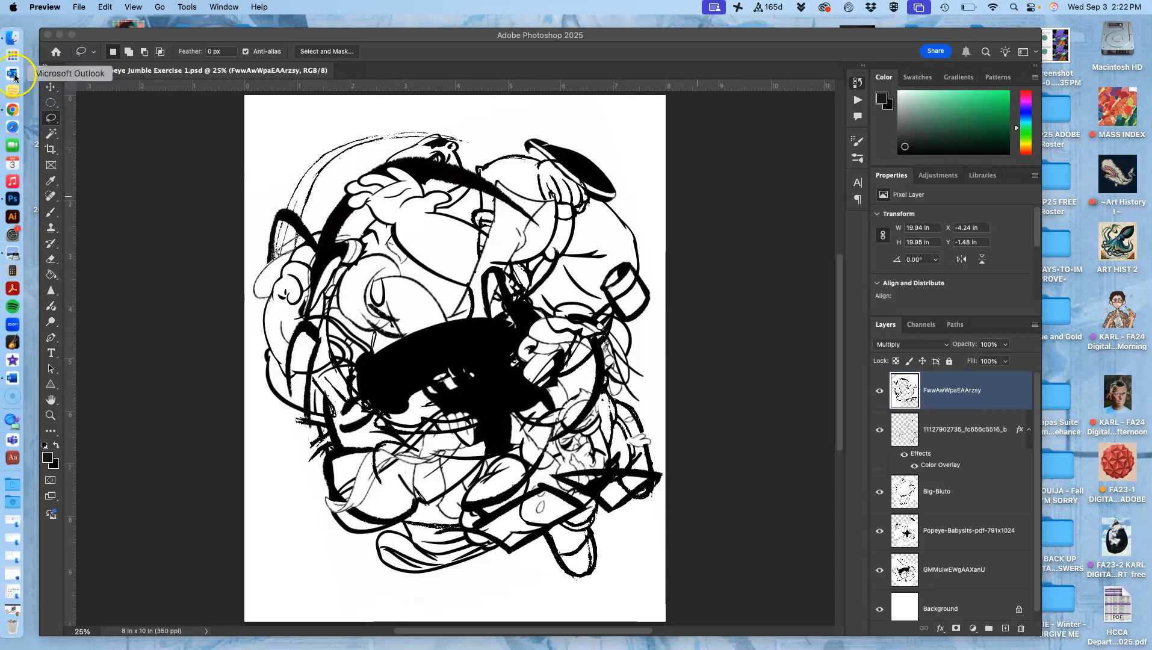
# Step: Switch to Chrome and bring up the already open home page of the digital art course in Canvas
pyautogui.click(13, 116)
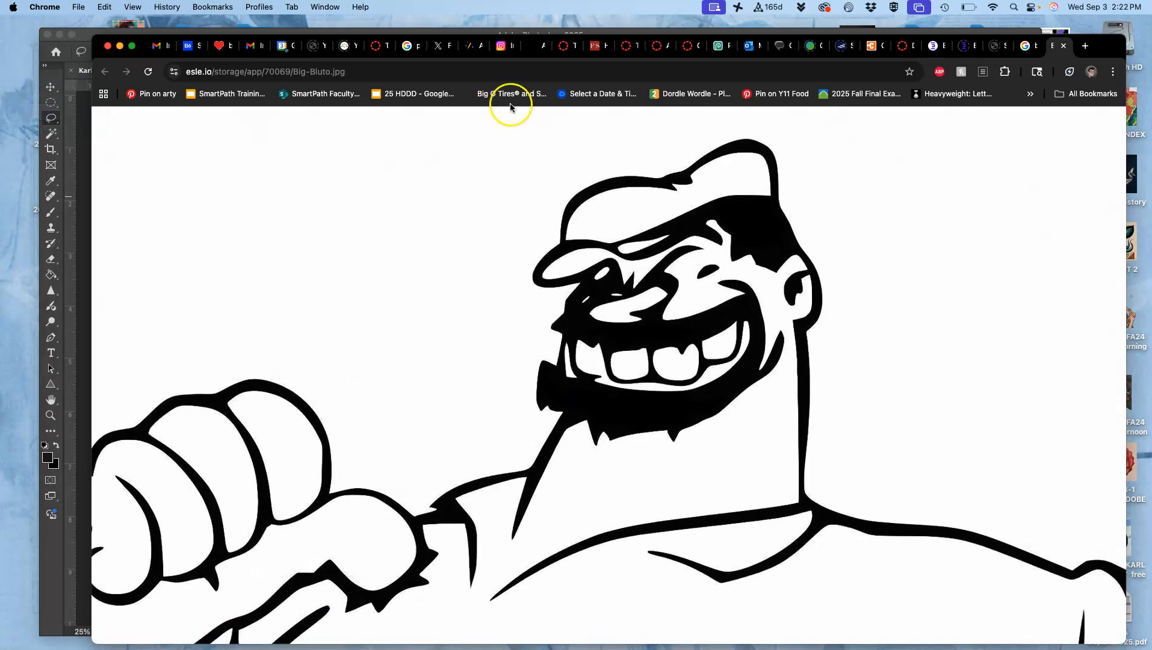
pyautogui.click(564, 49)
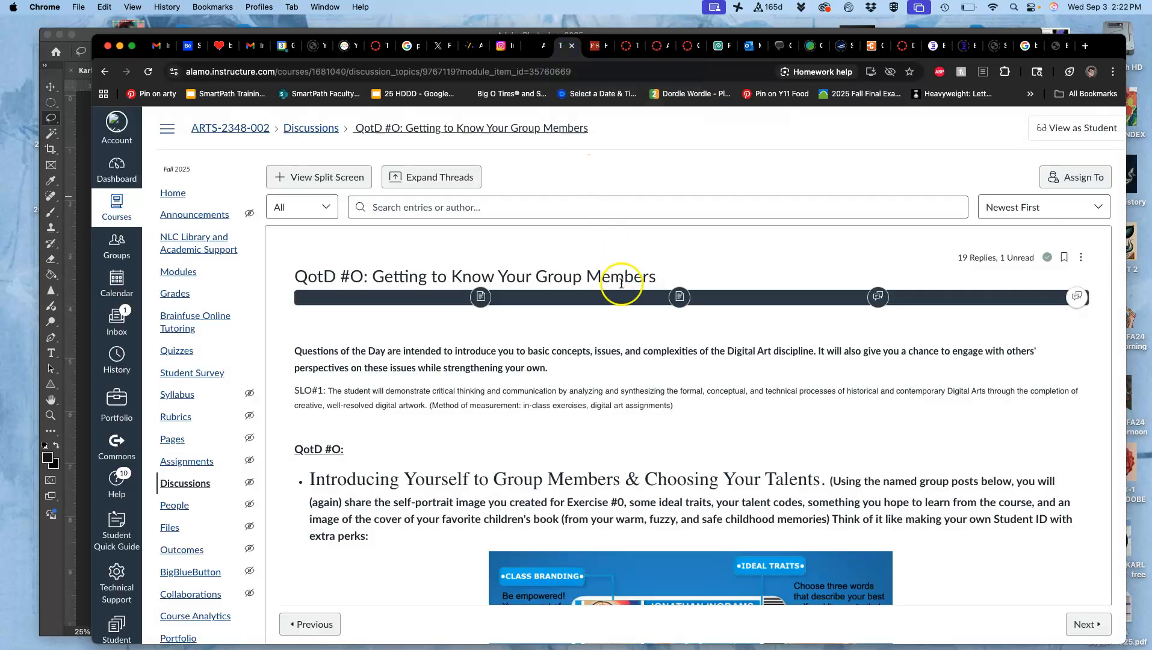
pyautogui.scroll(-20, 622, 284)
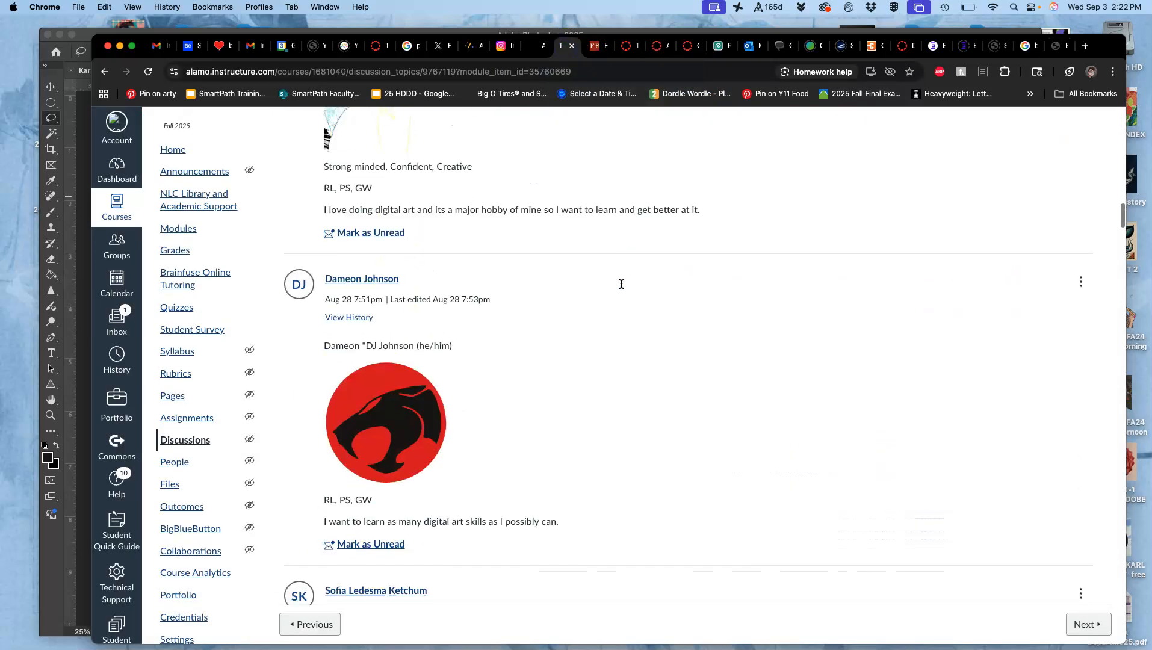
pyautogui.scroll(20, 621, 284)
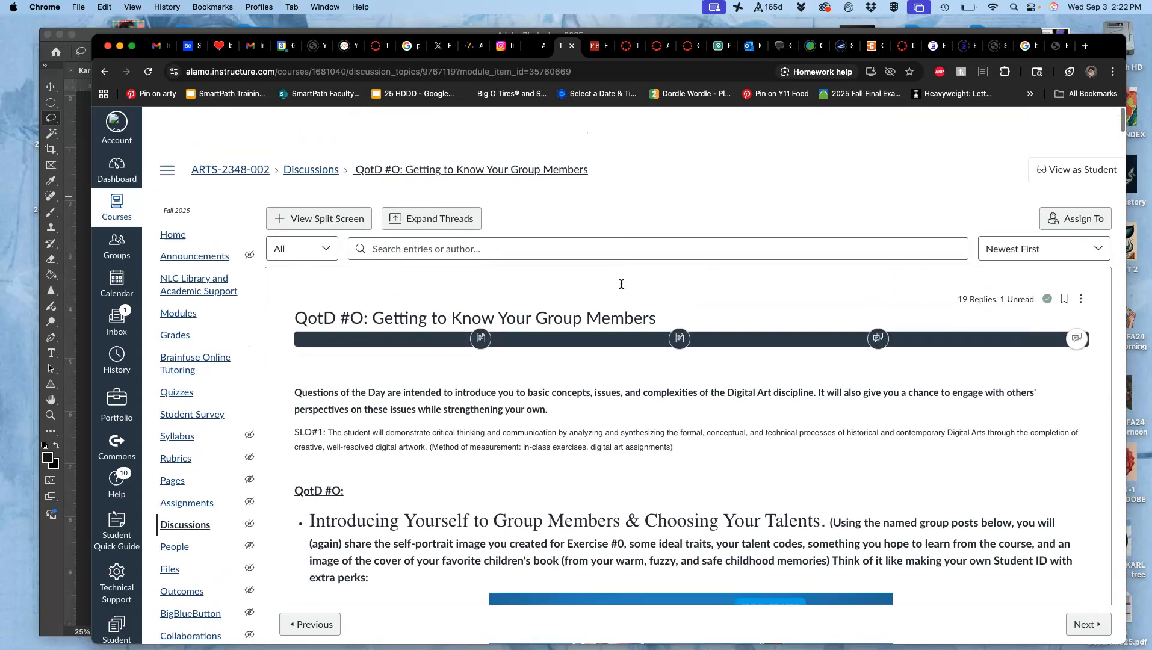
pyautogui.click(629, 47)
pyautogui.click(659, 46)
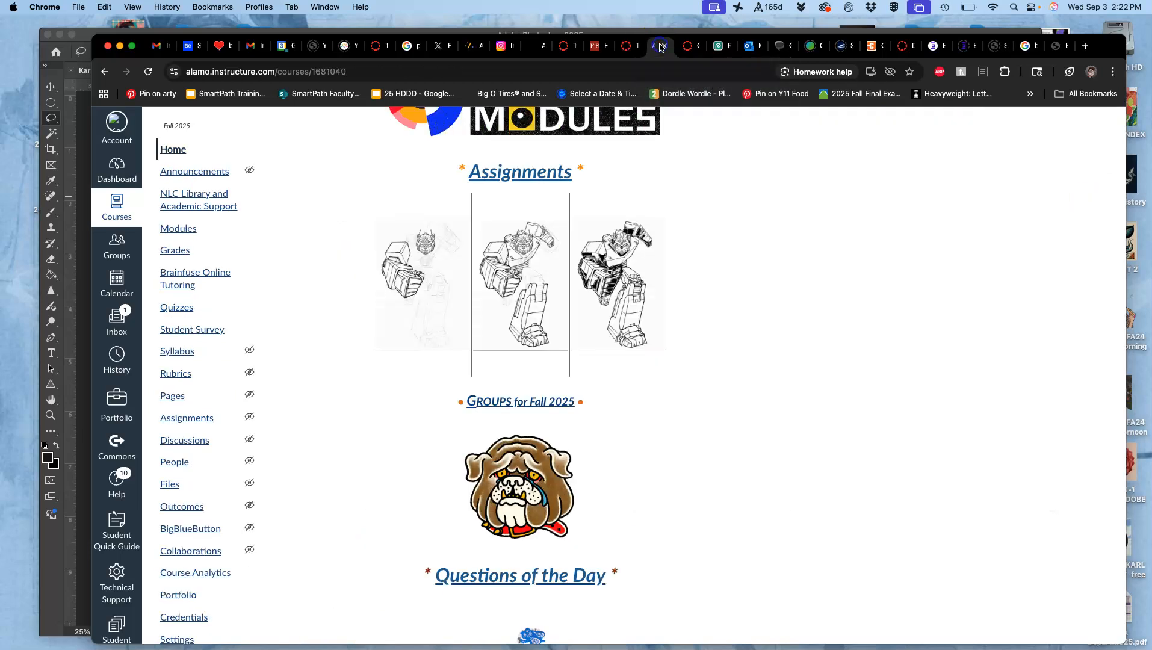
# Step: Open the Exercise #1 Line Art Jumble discussion through the posting link on the course's Assignment Sheets page
pyautogui.click(647, 192)
pyautogui.scroll(3, 647, 191)
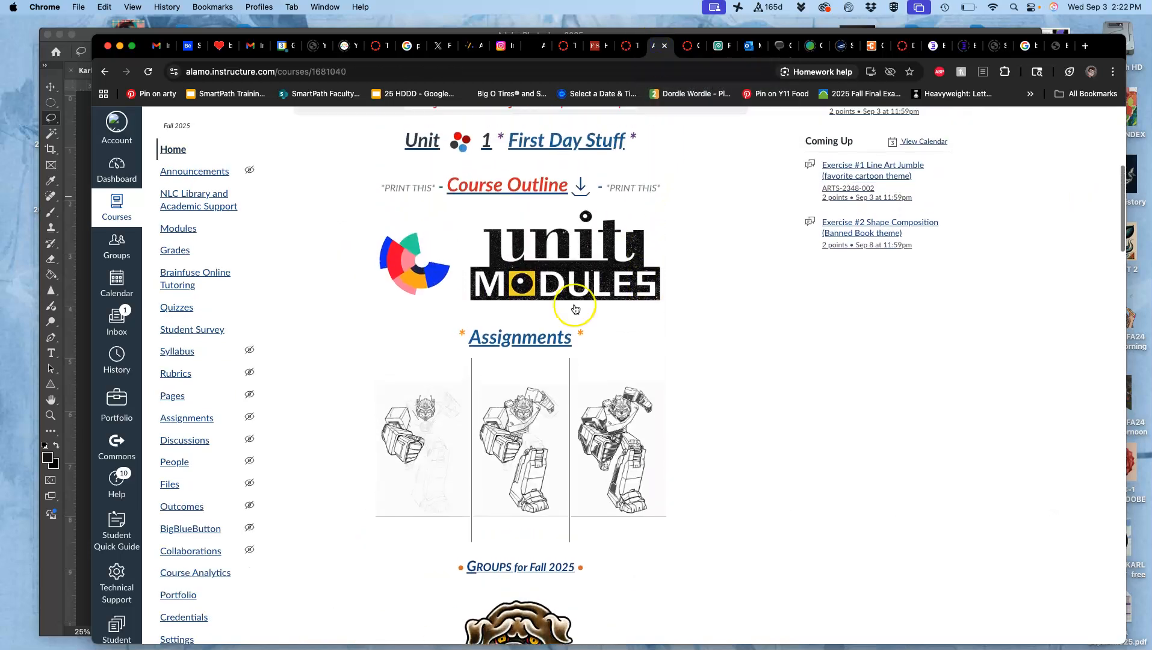
pyautogui.click(543, 348)
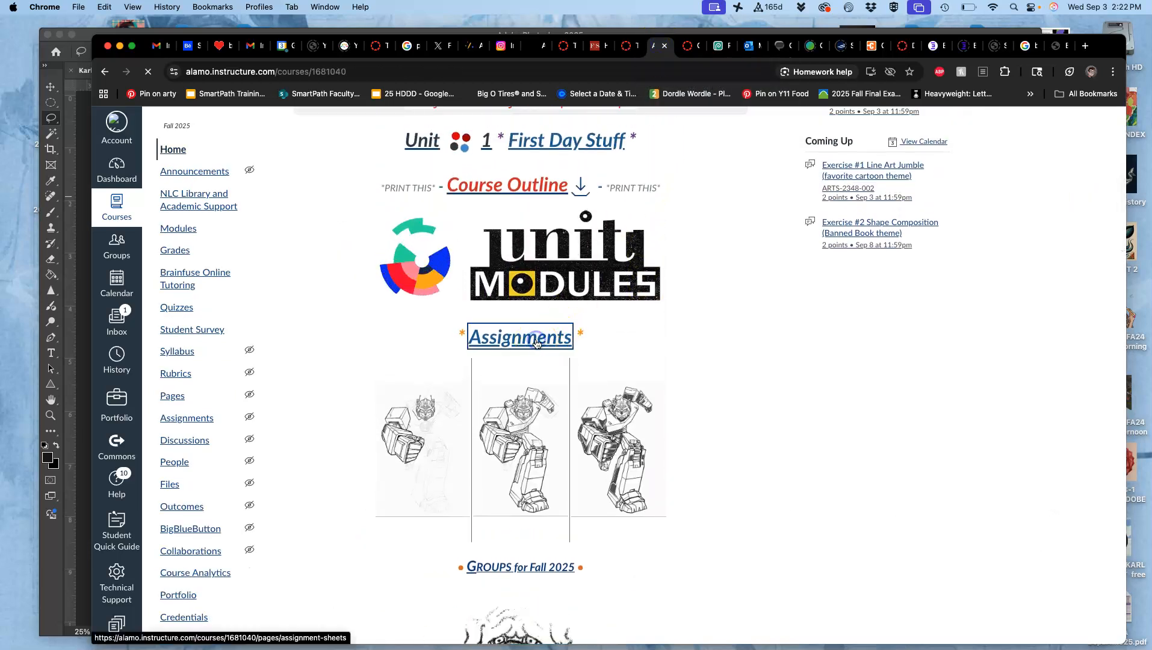
pyautogui.scroll(-5, 537, 344)
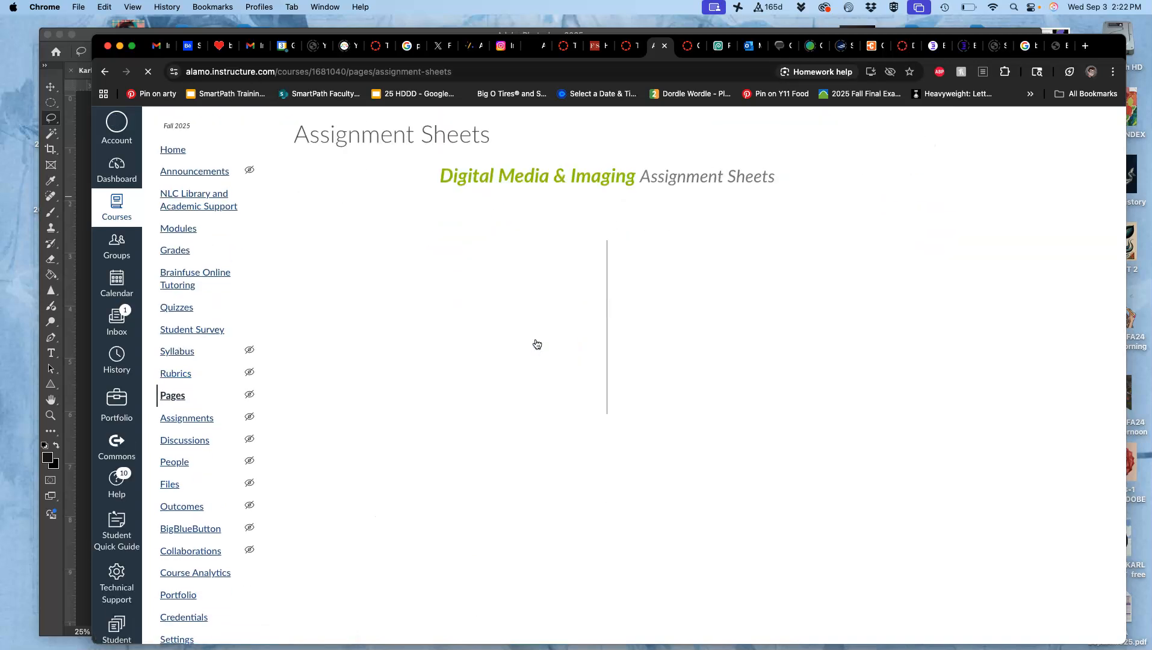
pyautogui.scroll(-10, 536, 343)
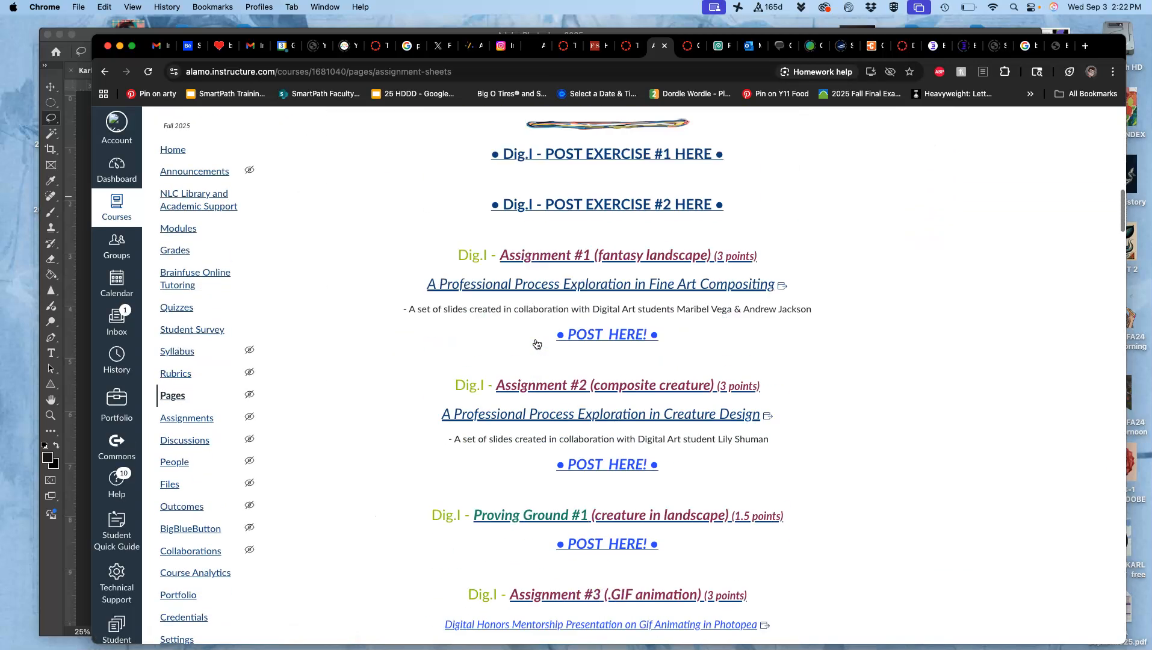
pyautogui.click(579, 221)
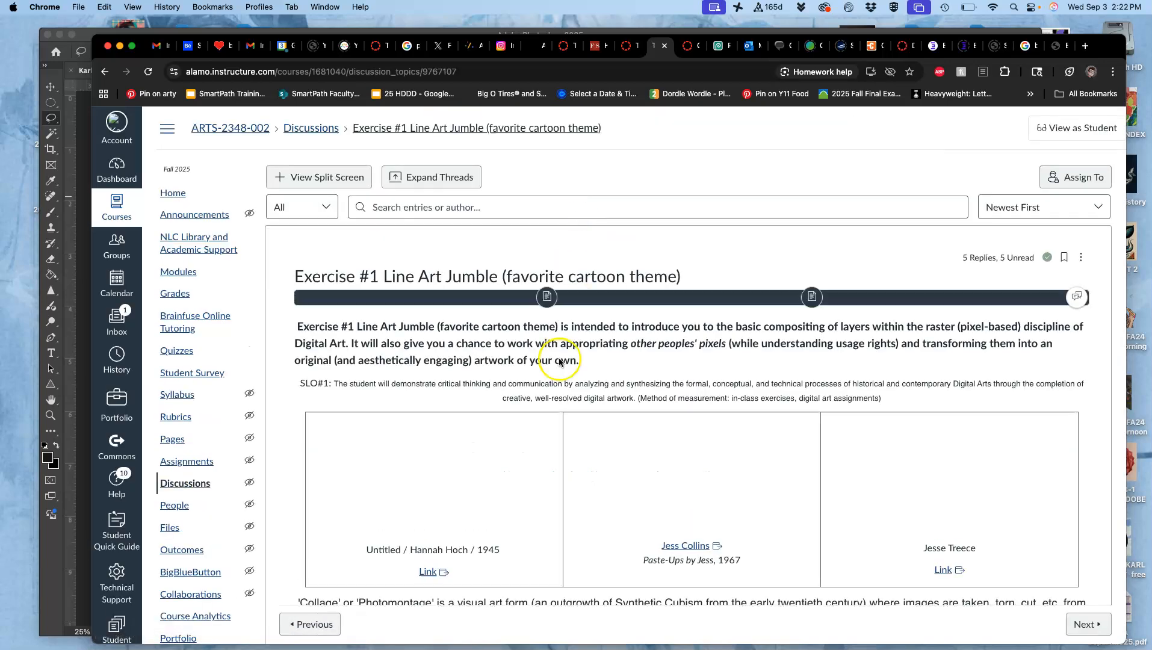
# Step: Find the final portfolio directions at the end of the Exercise #1 instructions and open their imgur album link in a new tab
pyautogui.scroll(-15, 559, 361)
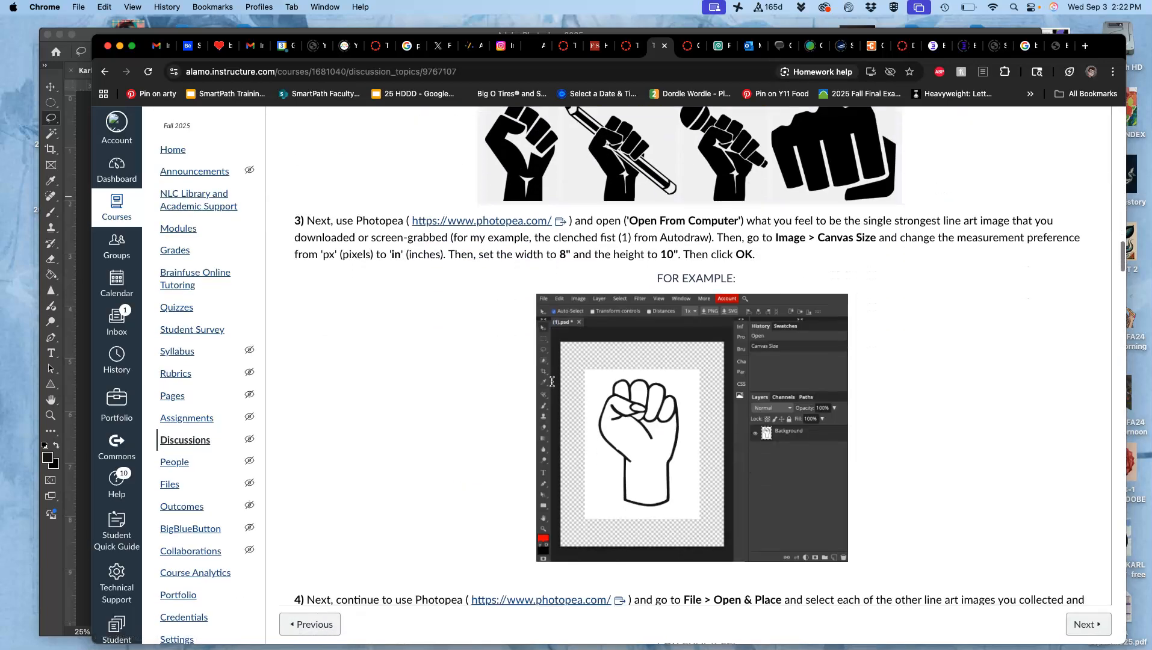
pyautogui.scroll(-10, 552, 381)
pyautogui.scroll(-20, 551, 381)
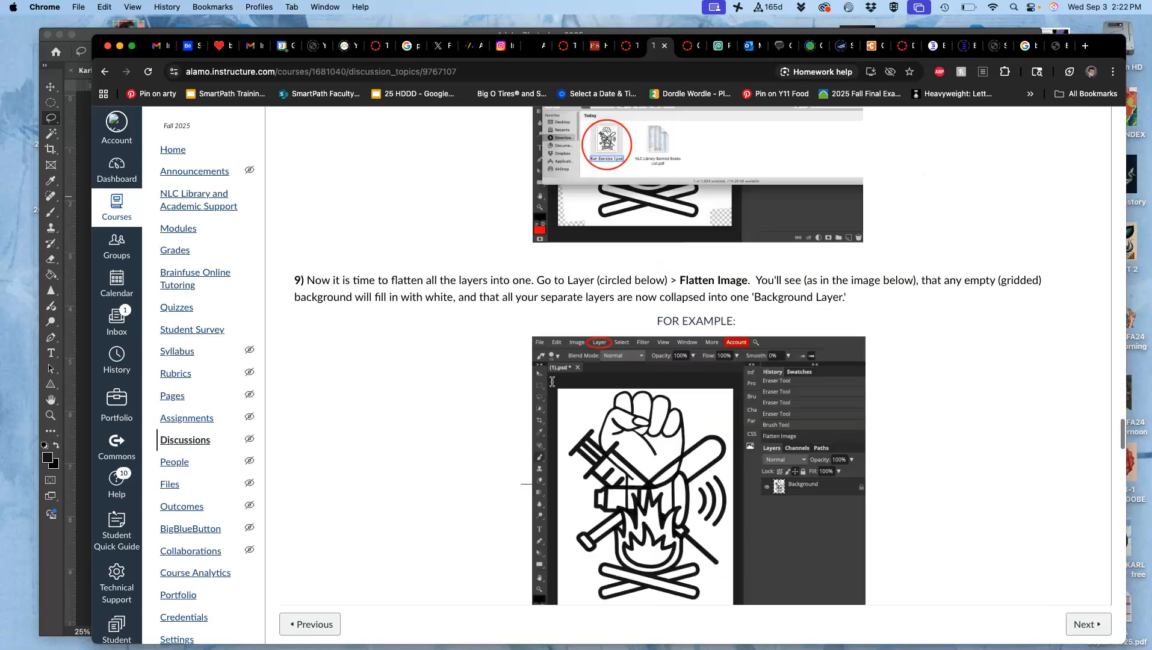
pyautogui.scroll(-8, 552, 381)
pyautogui.scroll(6, 552, 381)
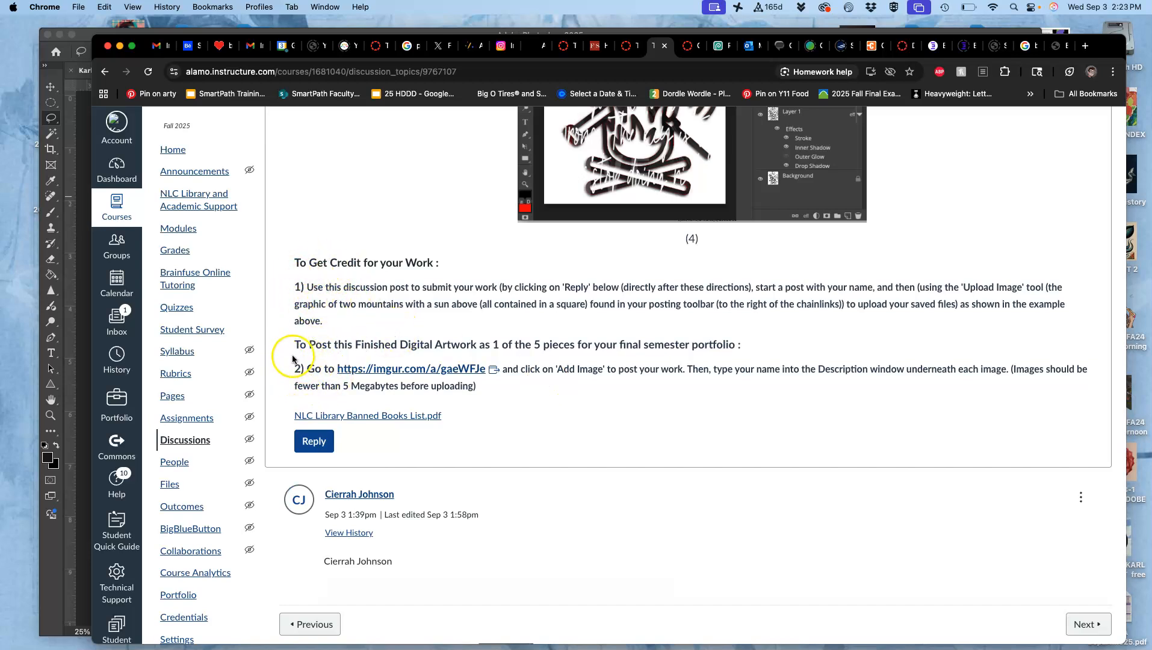
pyautogui.rightClick(386, 376)
pyautogui.click(409, 378)
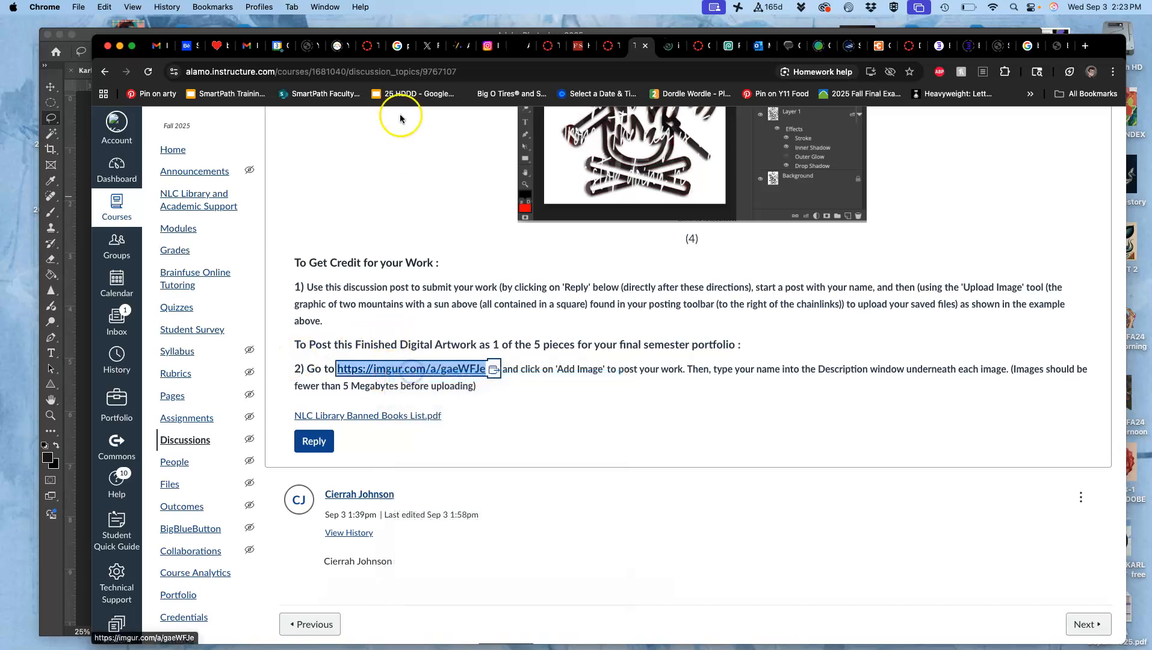
pyautogui.click(672, 43)
# Step: Look through the example artworks and their captions in the Exercise #1 final portfolio album on imgur
pyautogui.scroll(-15, 620, 317)
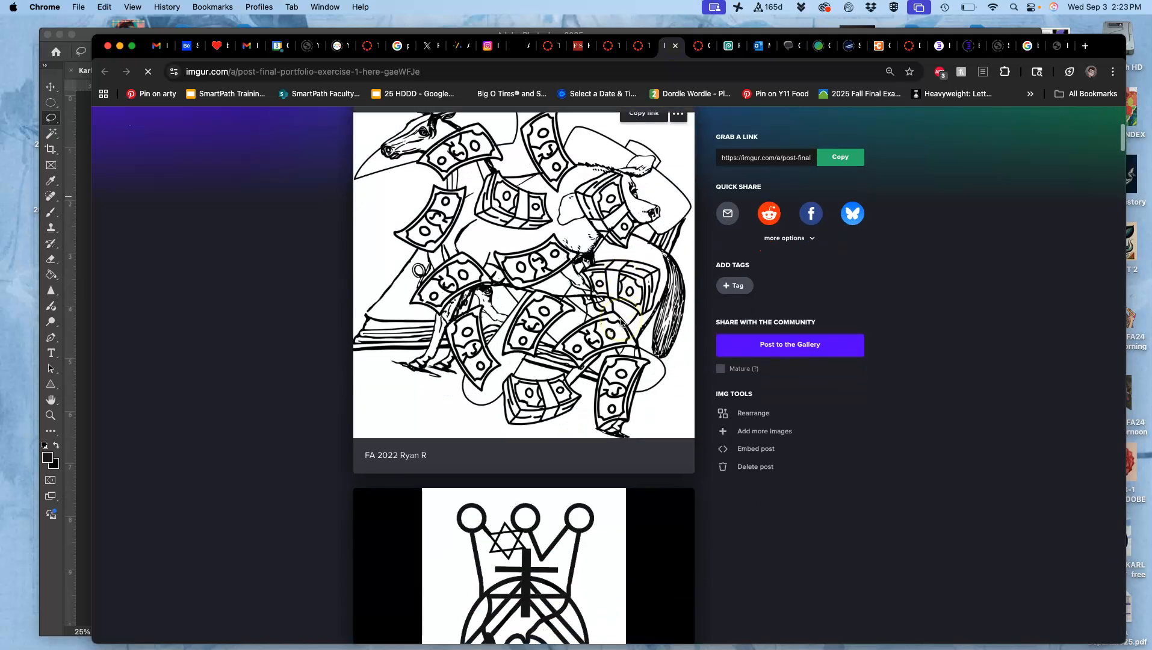
pyautogui.scroll(-20, 621, 323)
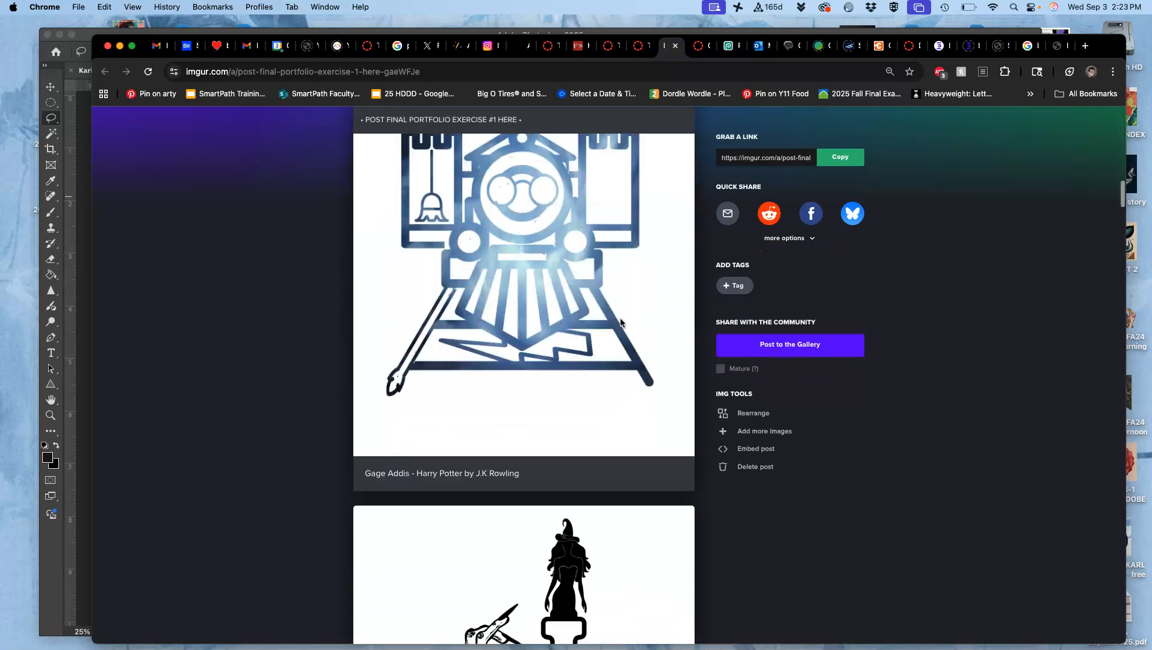
pyautogui.scroll(-20, 620, 323)
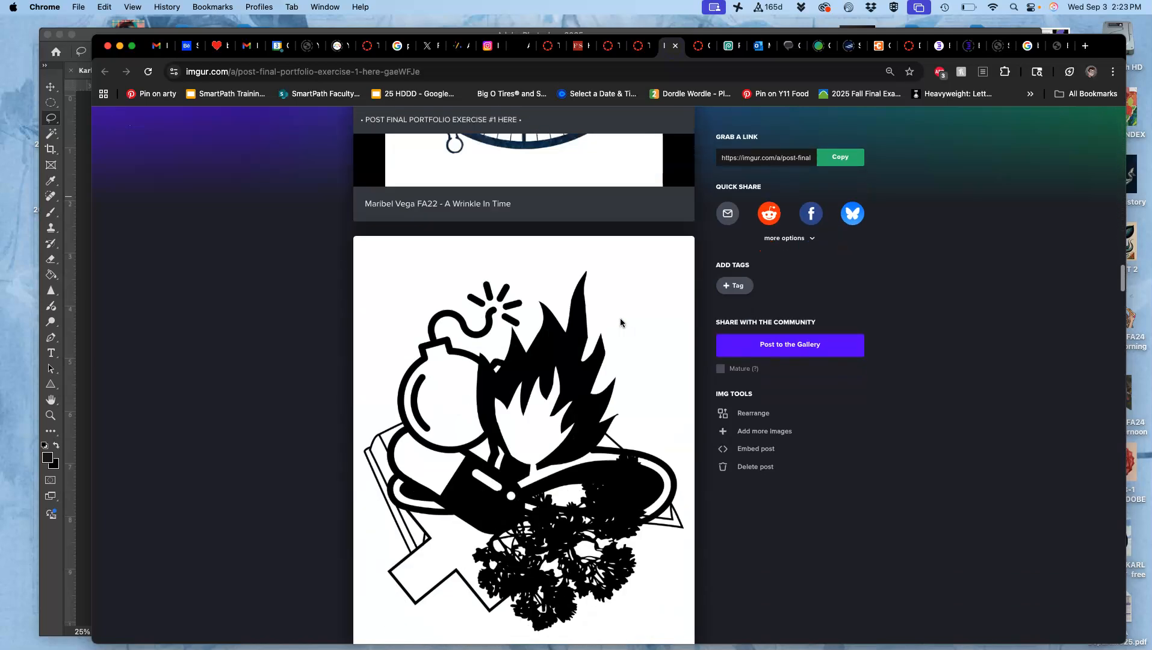
pyautogui.scroll(-20, 620, 322)
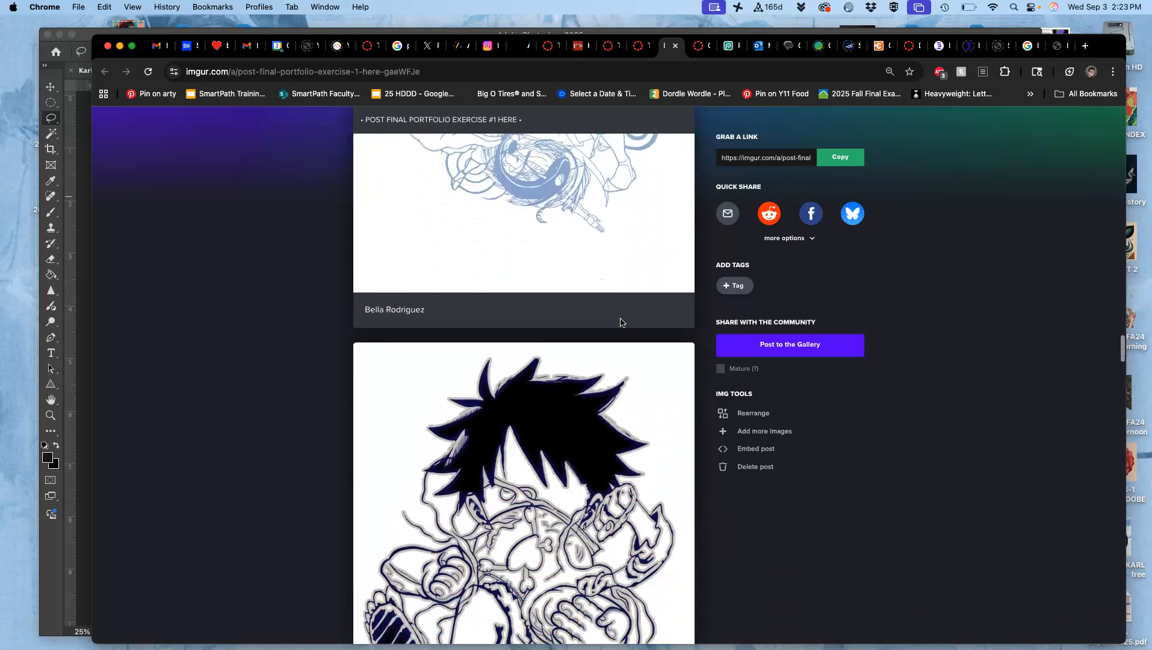
pyautogui.scroll(-20, 562, 306)
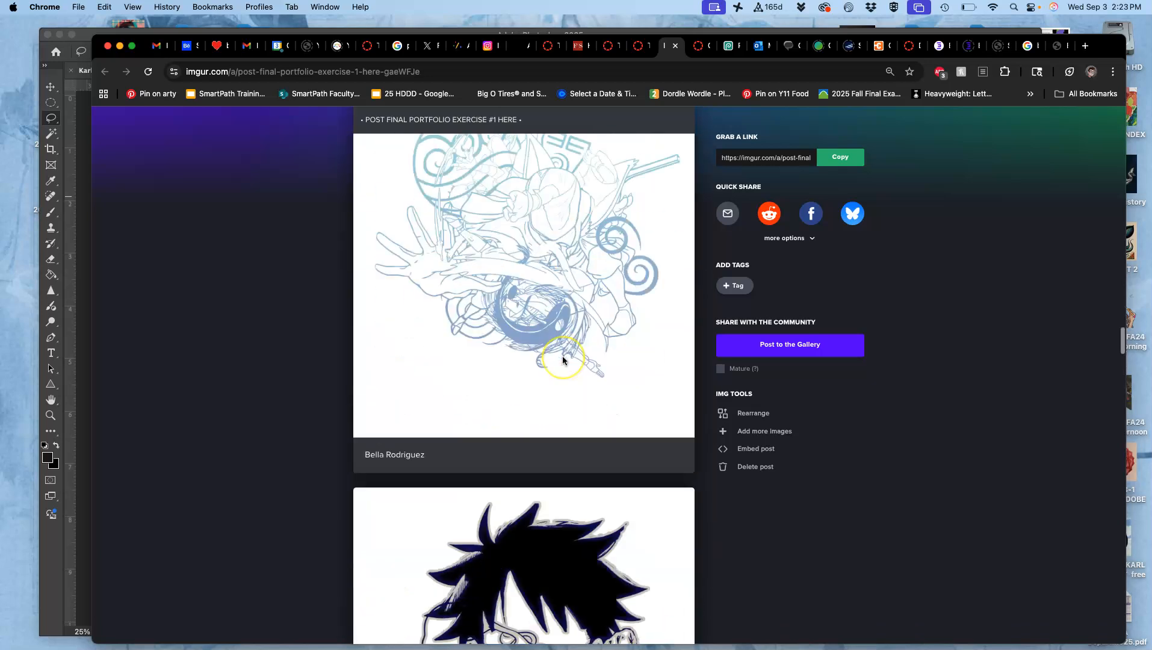
pyautogui.scroll(-20, 563, 360)
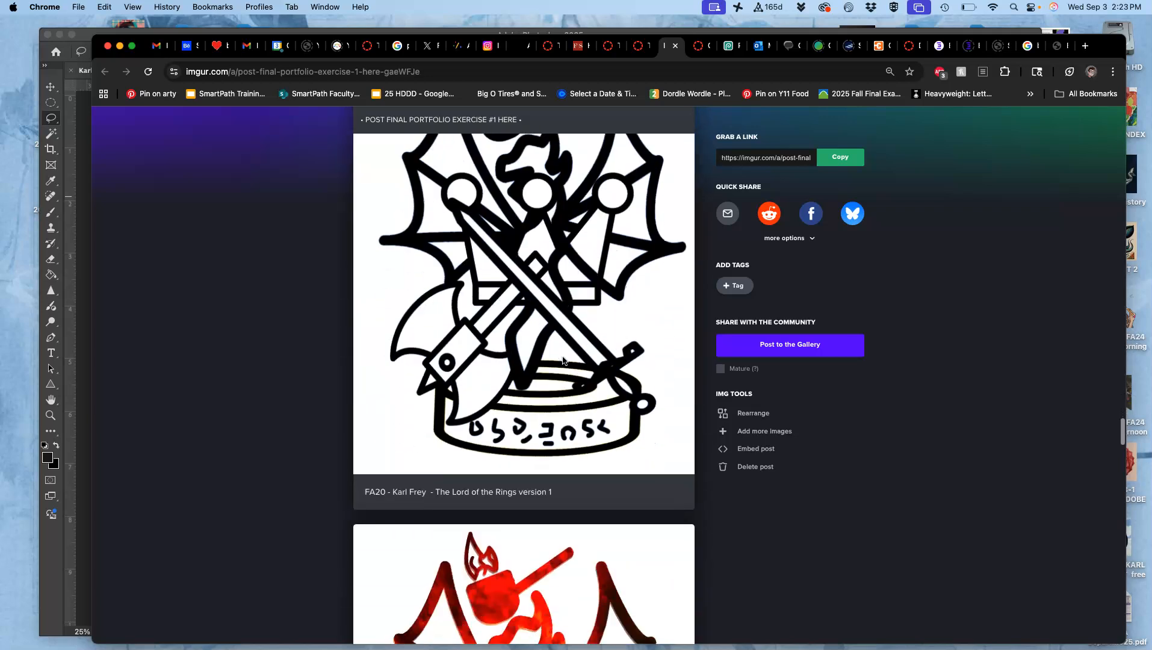
pyautogui.scroll(-1, 563, 360)
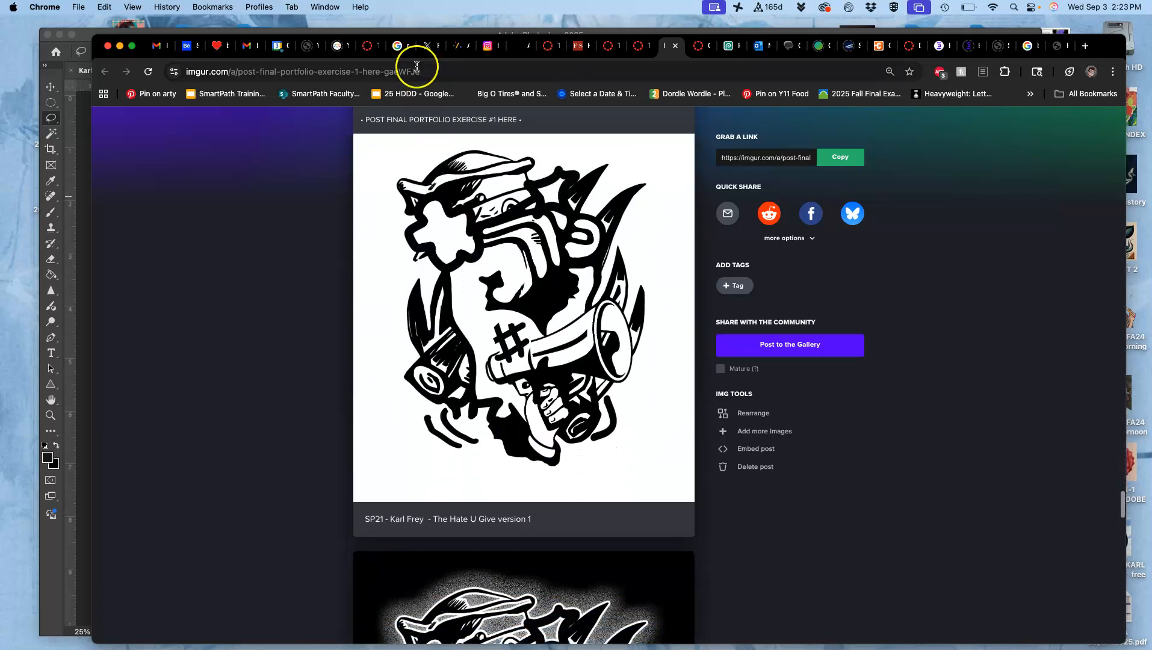
# Step: Return to the Exercise #1 discussion and start a reply with the author's full name on the first line
pyautogui.click(646, 47)
pyautogui.scroll(-1, 536, 436)
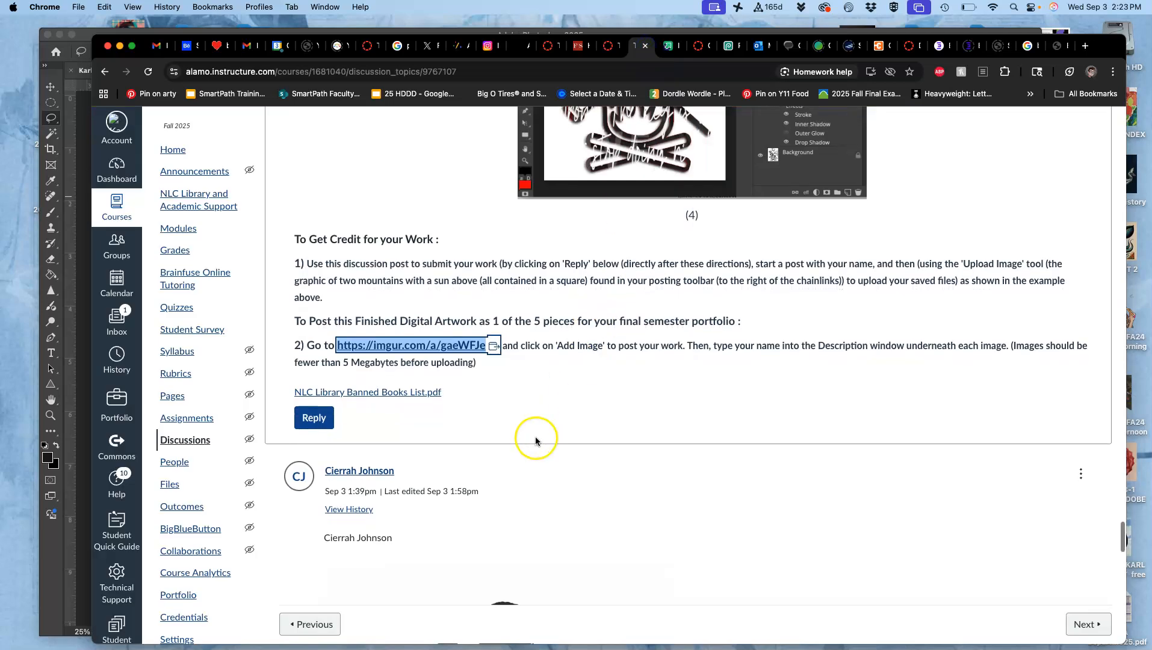
pyautogui.click(314, 418)
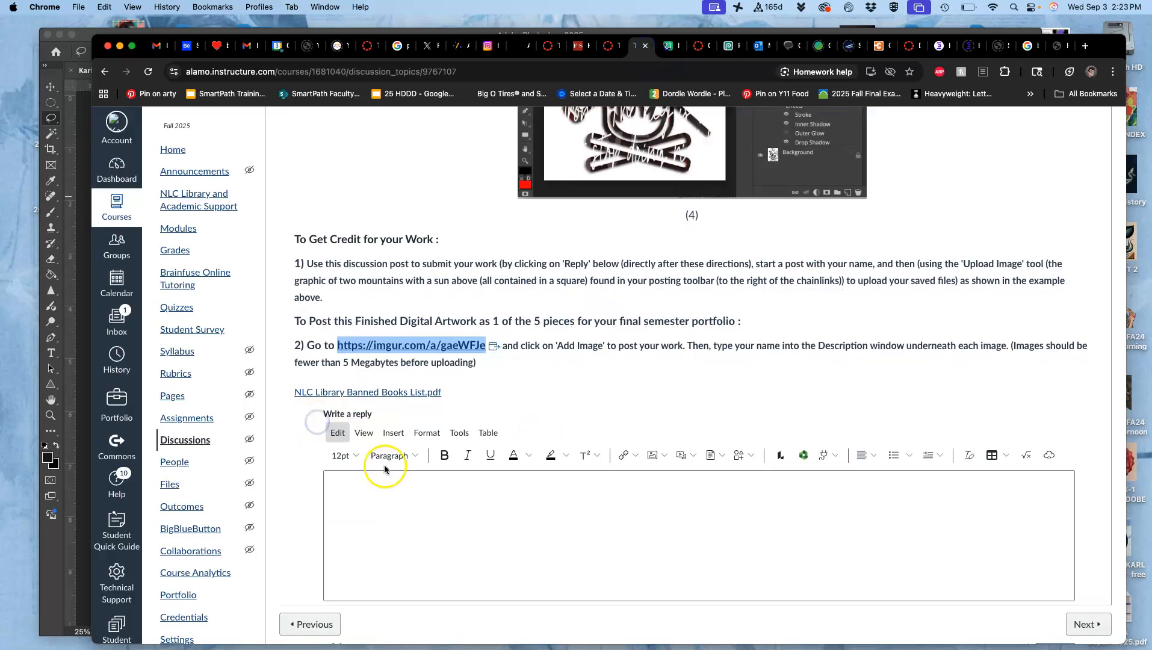
pyautogui.click(376, 447)
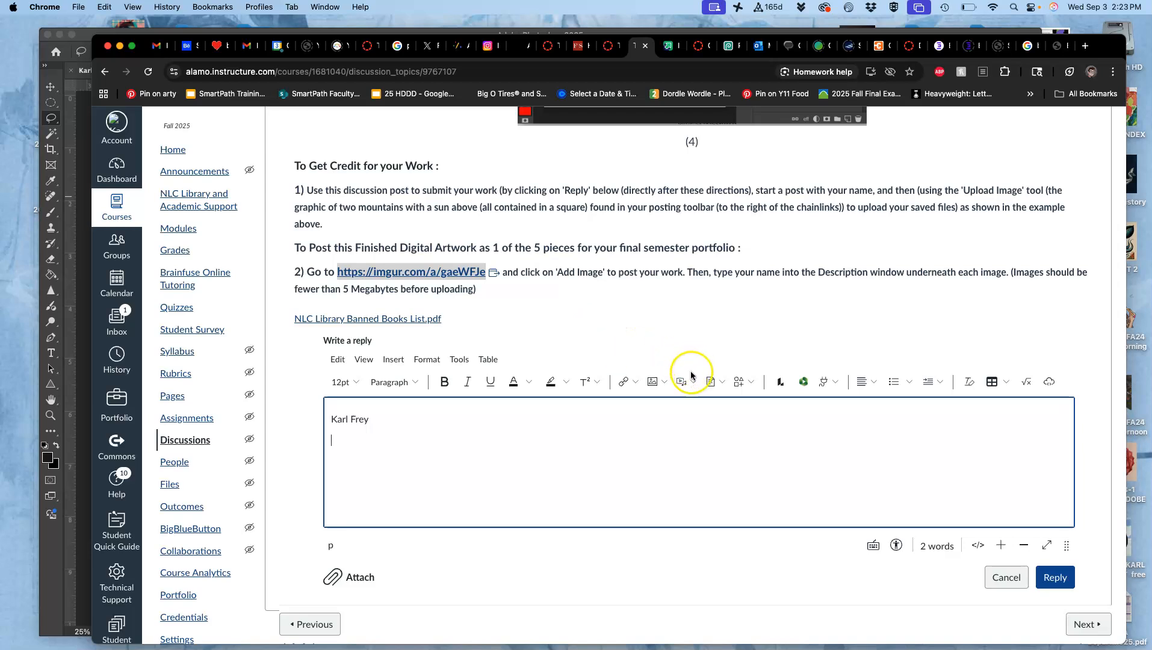
# Step: Insert the Popeye Jumble Exercise 1 copy JPEG from the desktop into the reply, below the name
pyautogui.click(656, 389)
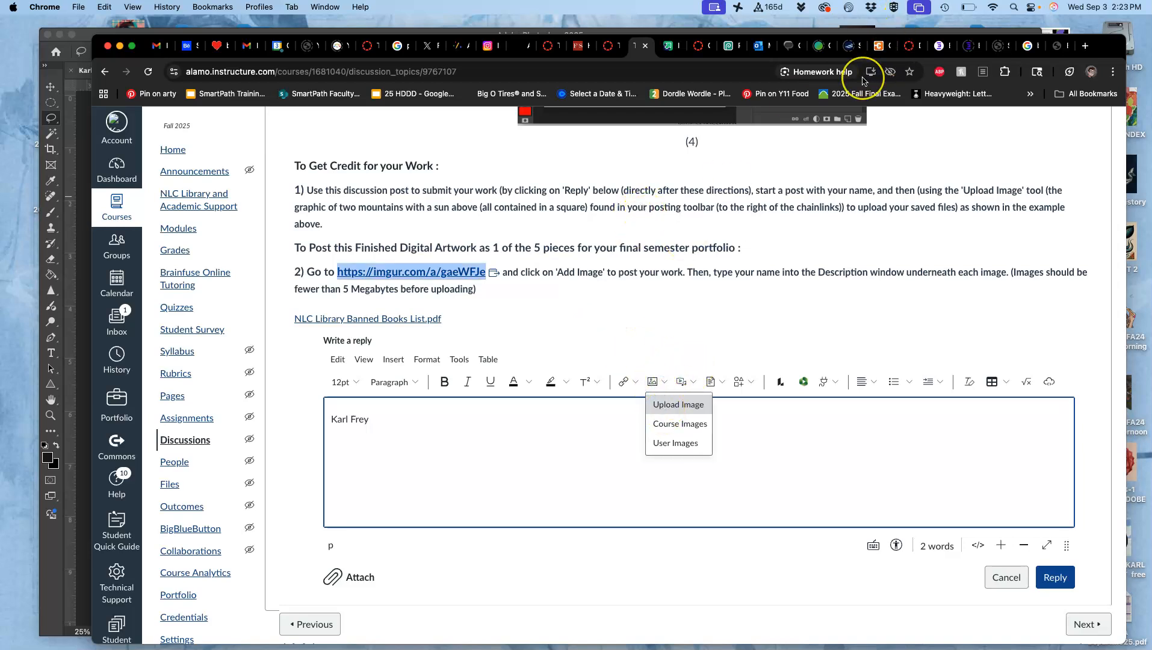
pyautogui.press('F11')
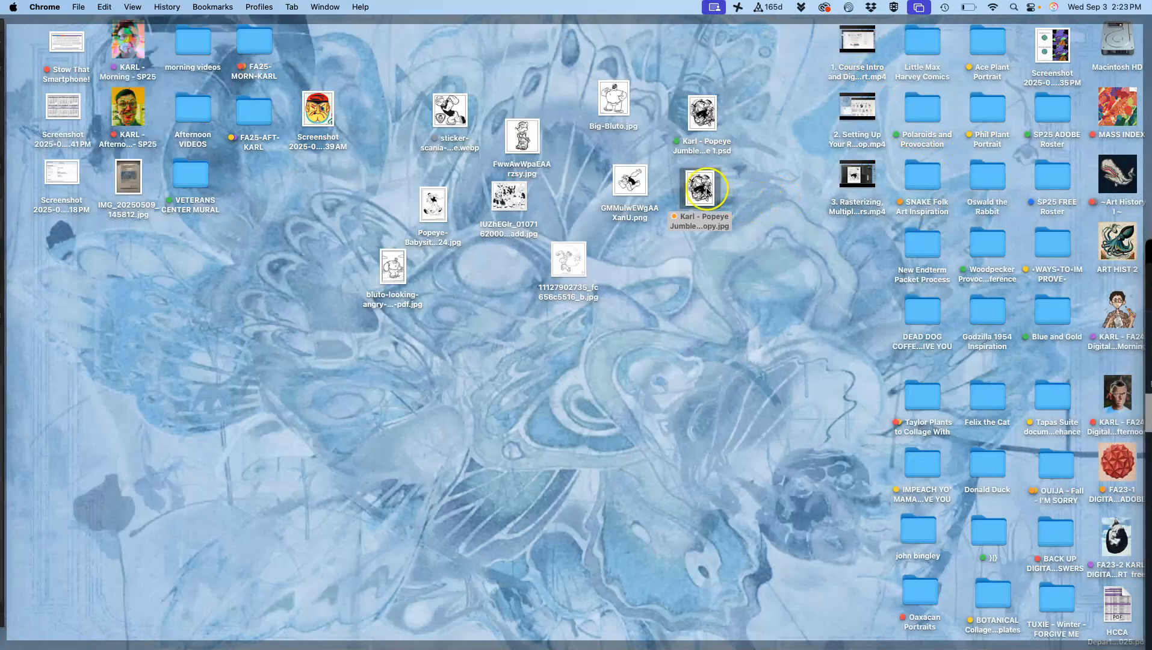
pyautogui.moveTo(700, 190); pyautogui.dragTo(465, 485)
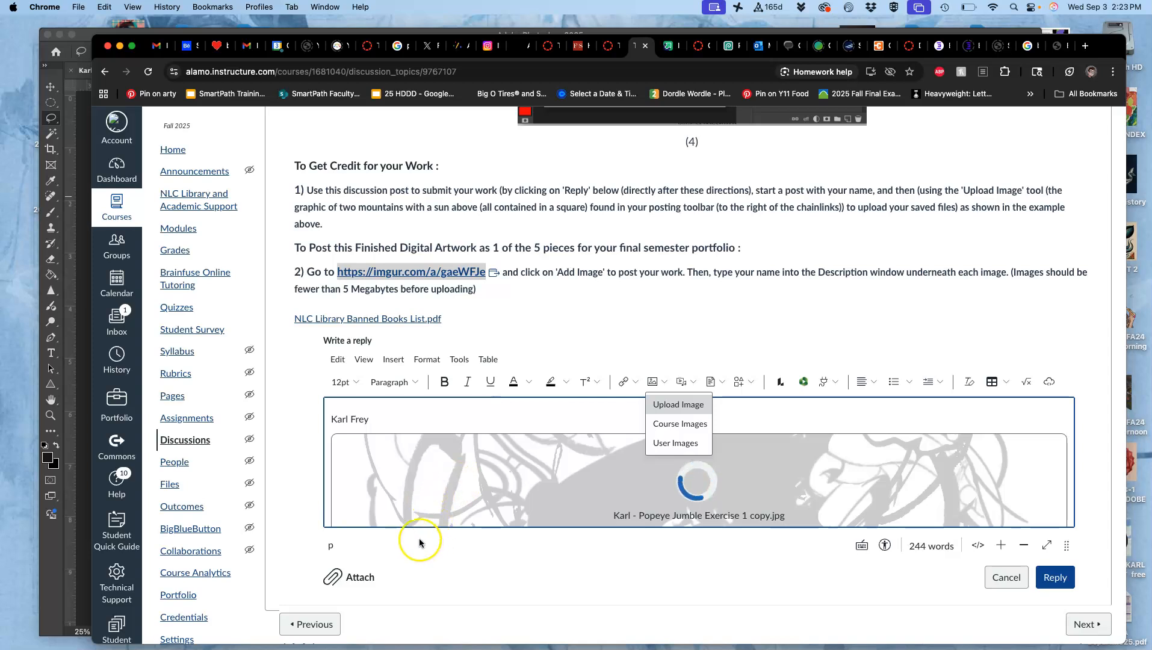
# Step: Scale the inserted jumble image down proportionally to about half the width of the reply box
pyautogui.scroll(-5, 422, 530)
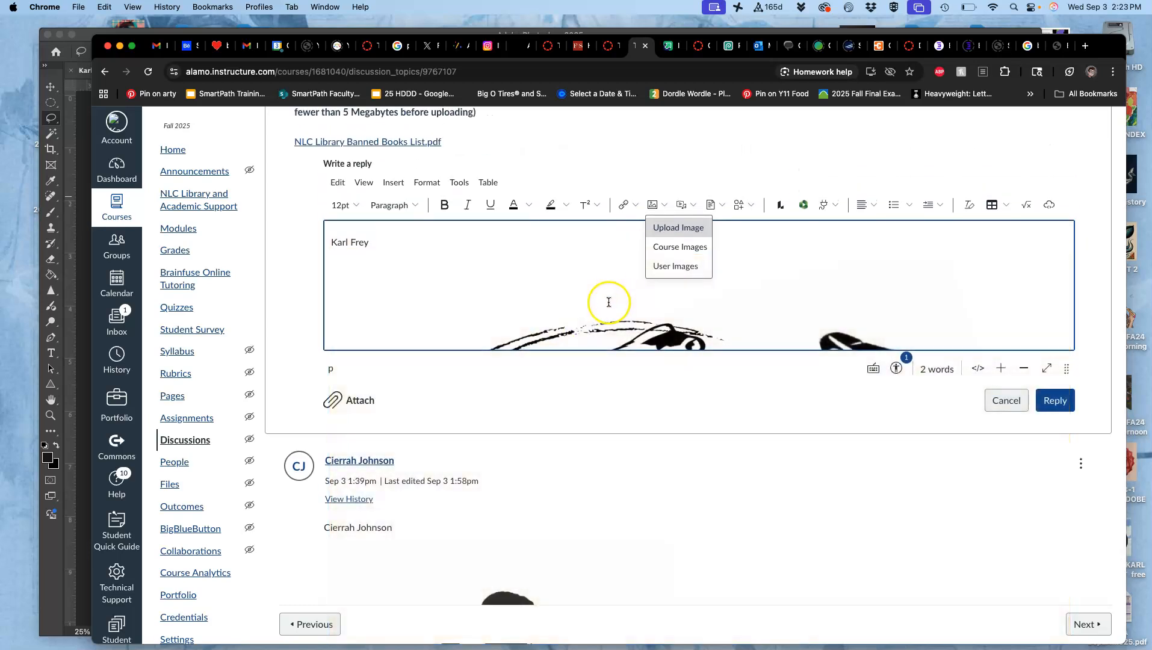
pyautogui.click(608, 303)
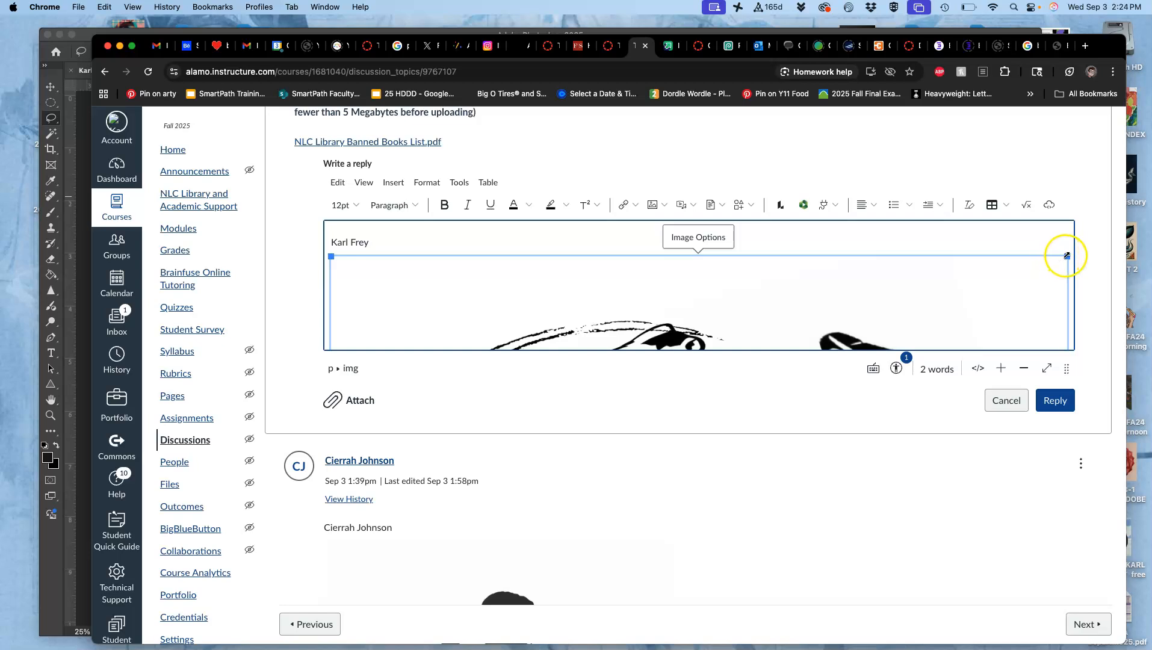
pyautogui.moveTo(1067, 255); pyautogui.dragTo(686, 249)
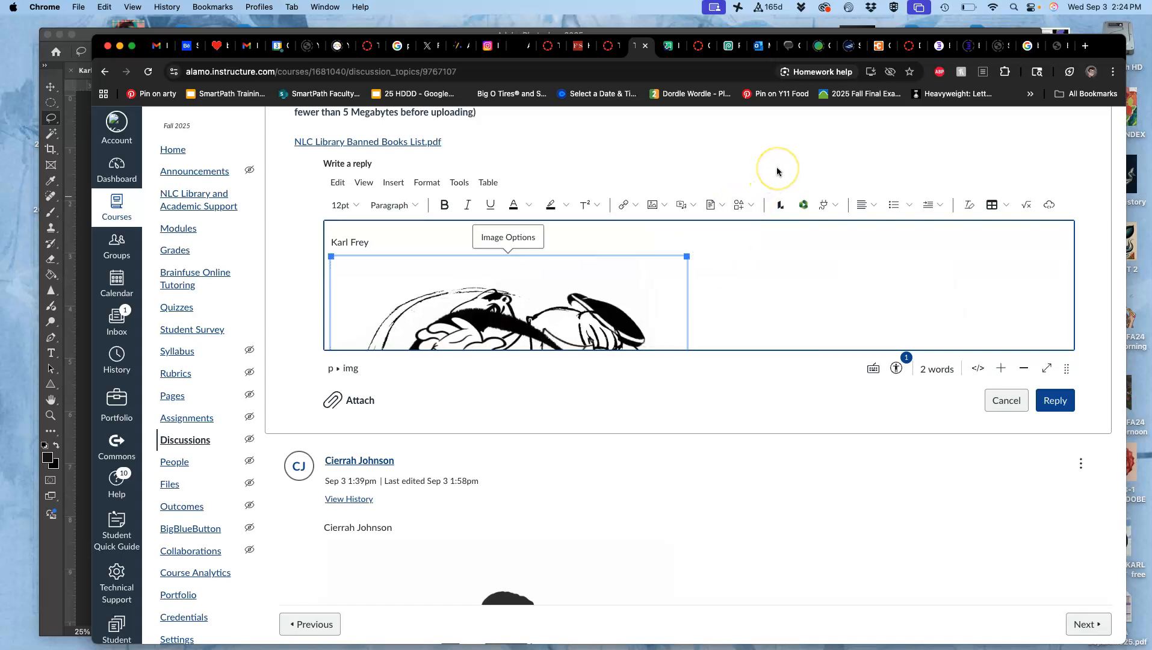
pyautogui.press('super+minus')
pyautogui.press('super+equal')
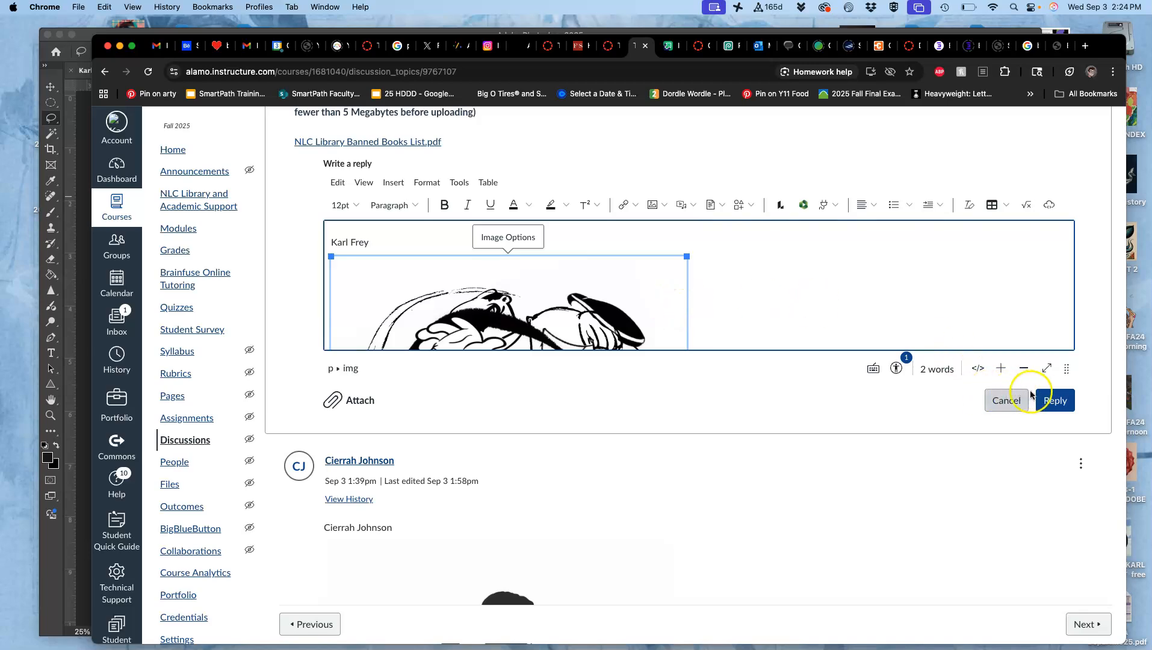
# Step: Post the reply with the jumble image to the Exercise #1 discussion and check how the submitted artwork displays
pyautogui.click(1052, 401)
pyautogui.scroll(-2, 1050, 399)
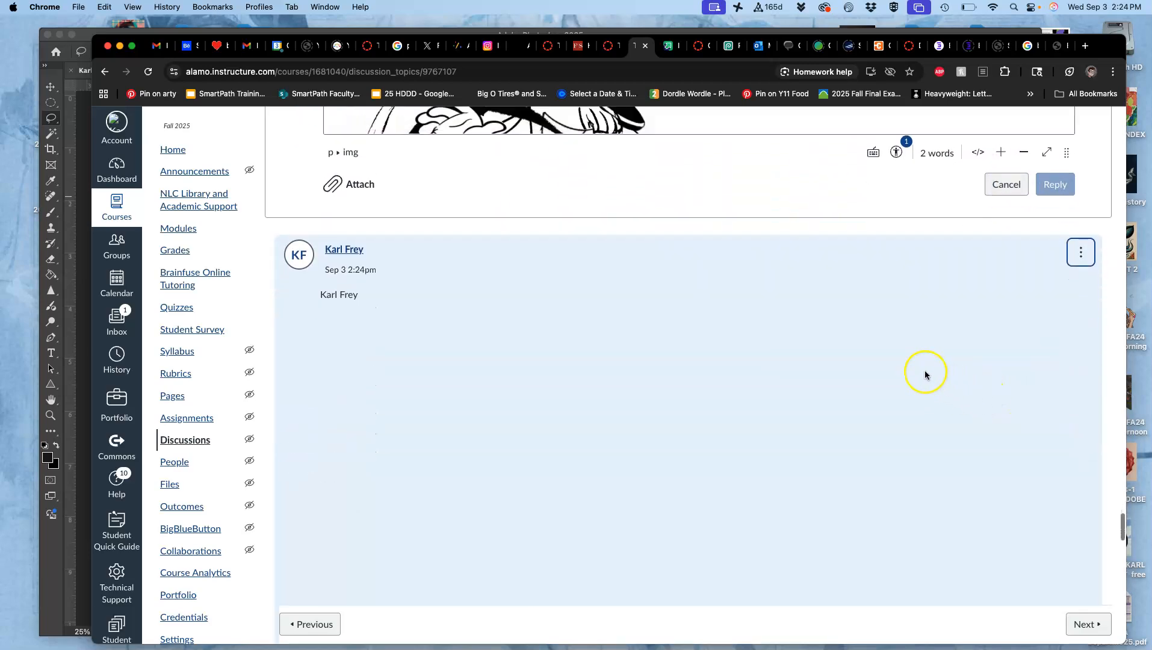
pyautogui.scroll(10, 915, 367)
pyautogui.scroll(-20, 911, 364)
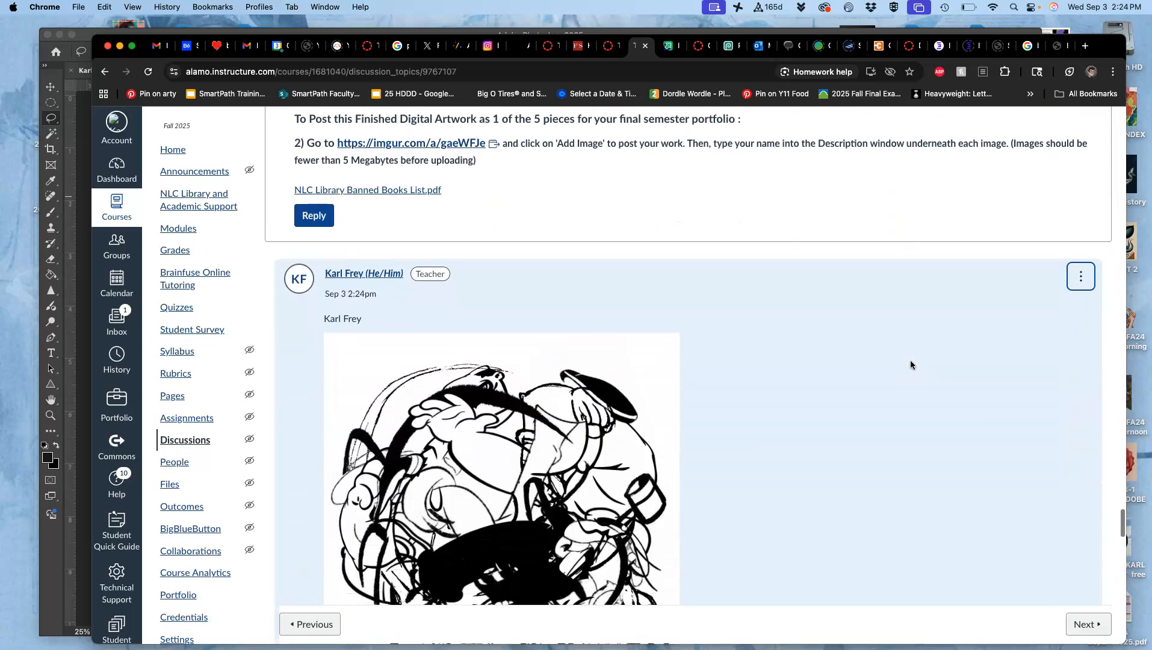
pyautogui.scroll(-2, 911, 364)
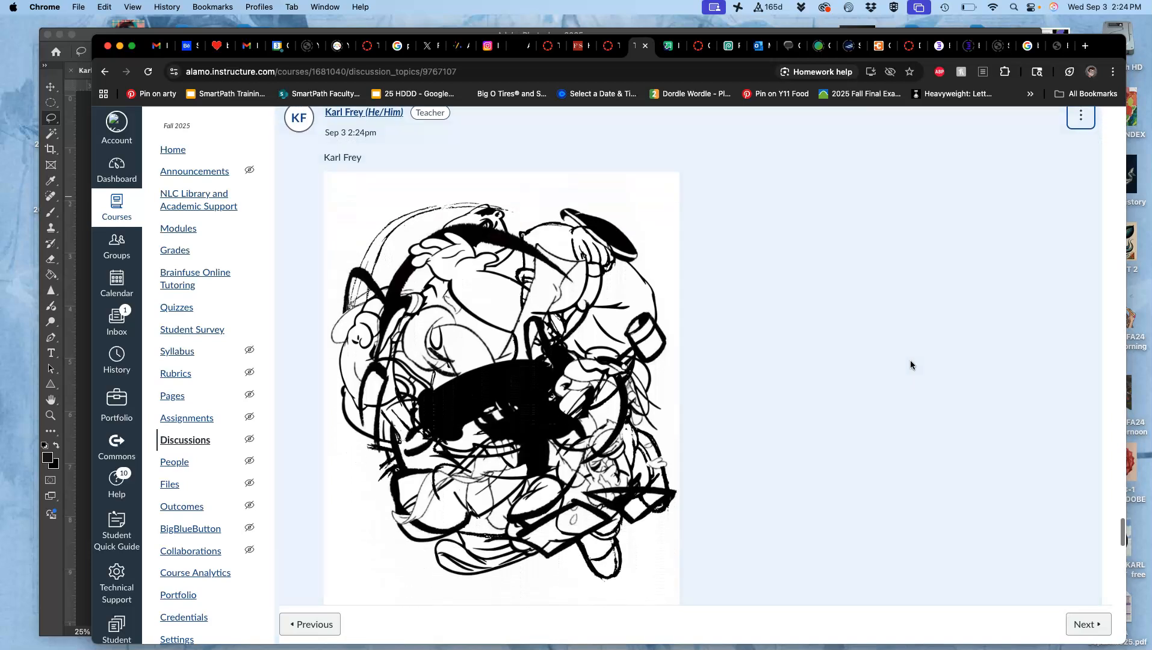
pyautogui.scroll(-2, 910, 364)
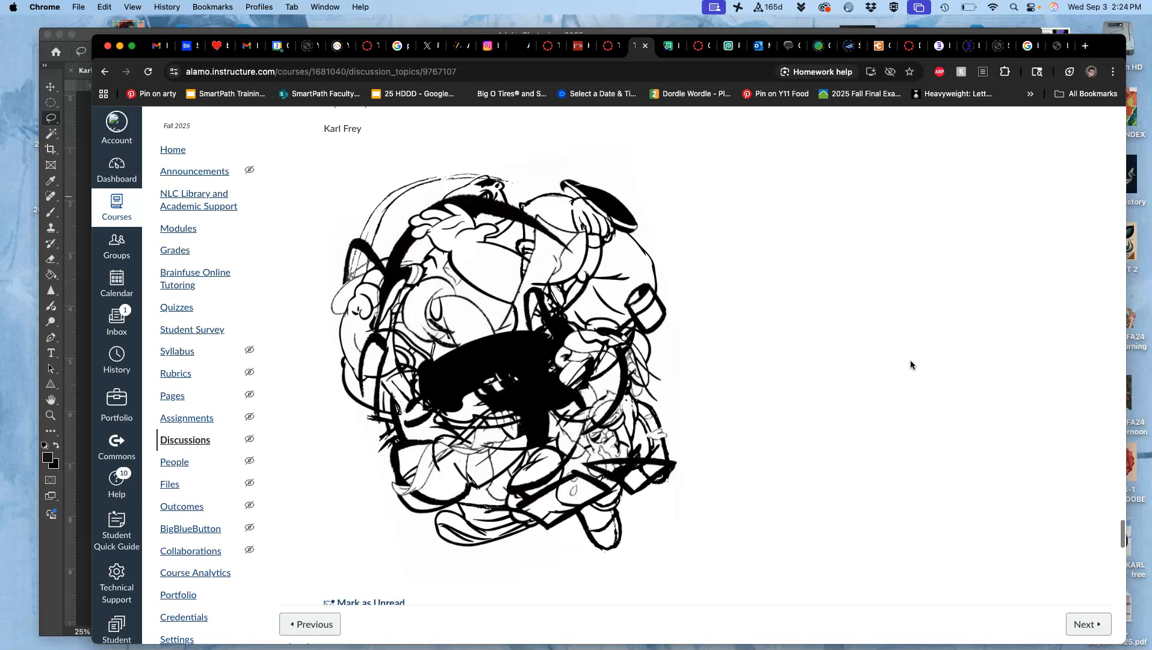
pyautogui.scroll(-3, 910, 360)
pyautogui.click(1027, 512)
pyautogui.scroll(3, 959, 387)
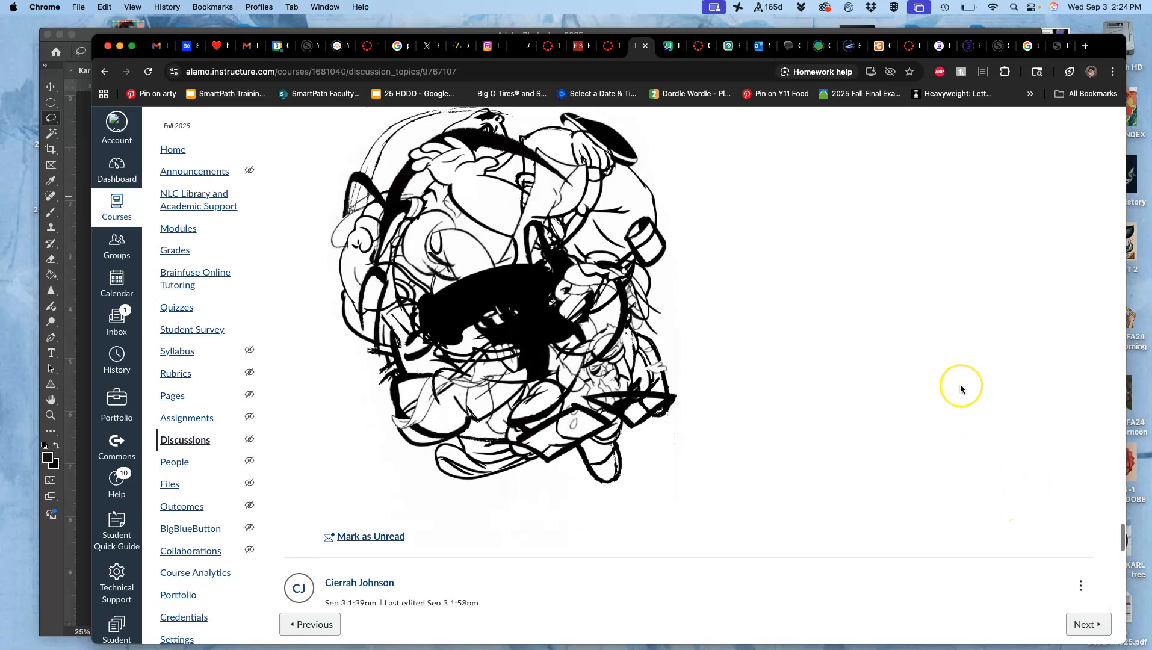
pyautogui.scroll(-1, 960, 388)
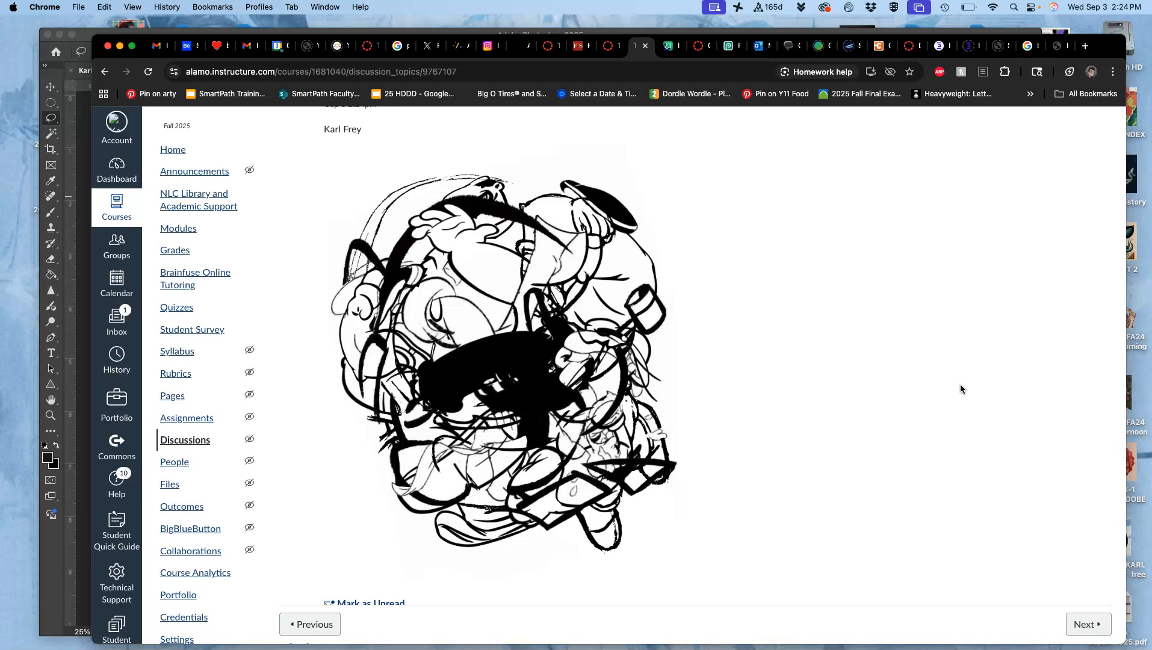
# Step: Look over the bonus finishing instructions, switch to the Popeye jumble PSD in Photoshop, and collapse the open History list
pyautogui.scroll(20, 830, 310)
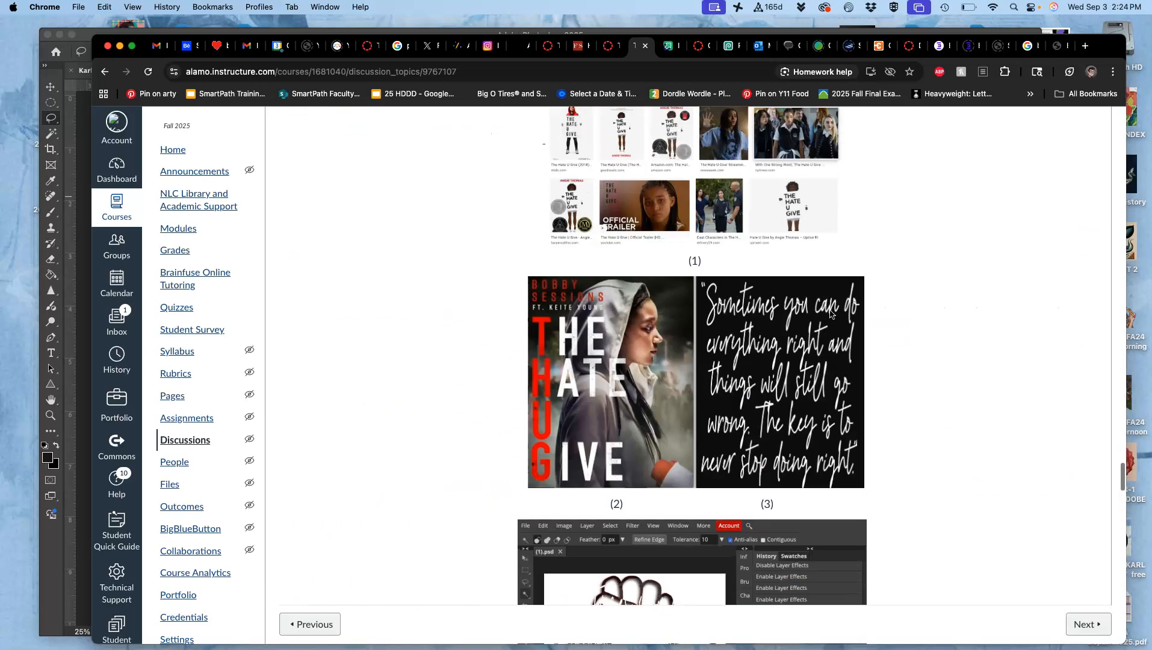
pyautogui.scroll(2, 830, 310)
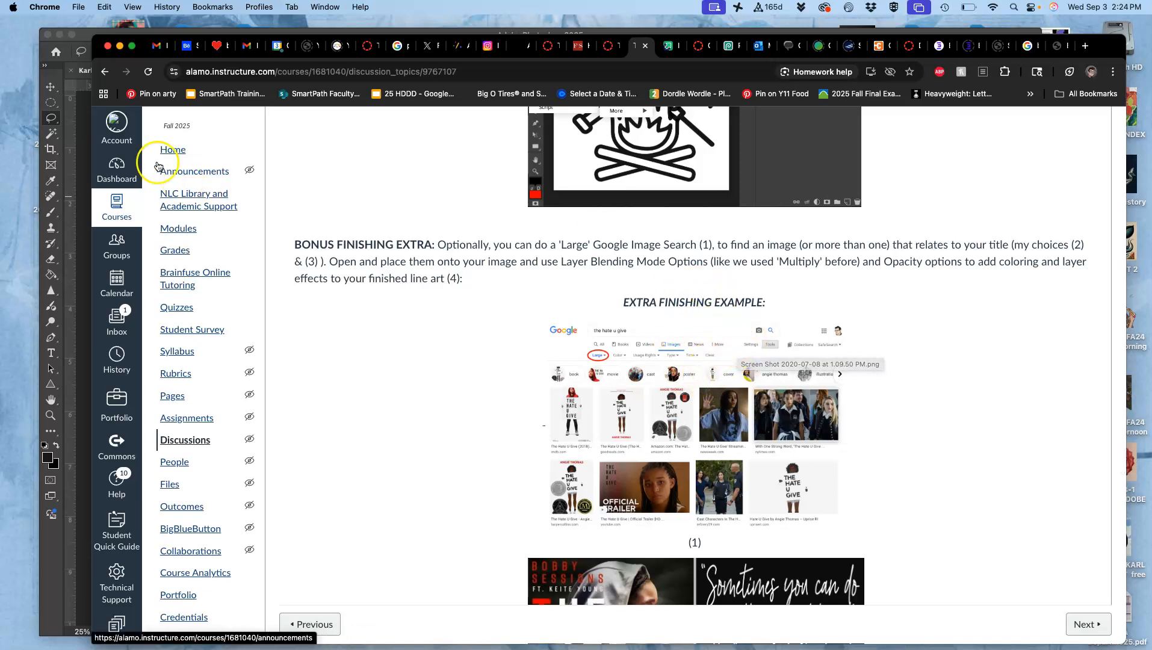
pyautogui.click(84, 37)
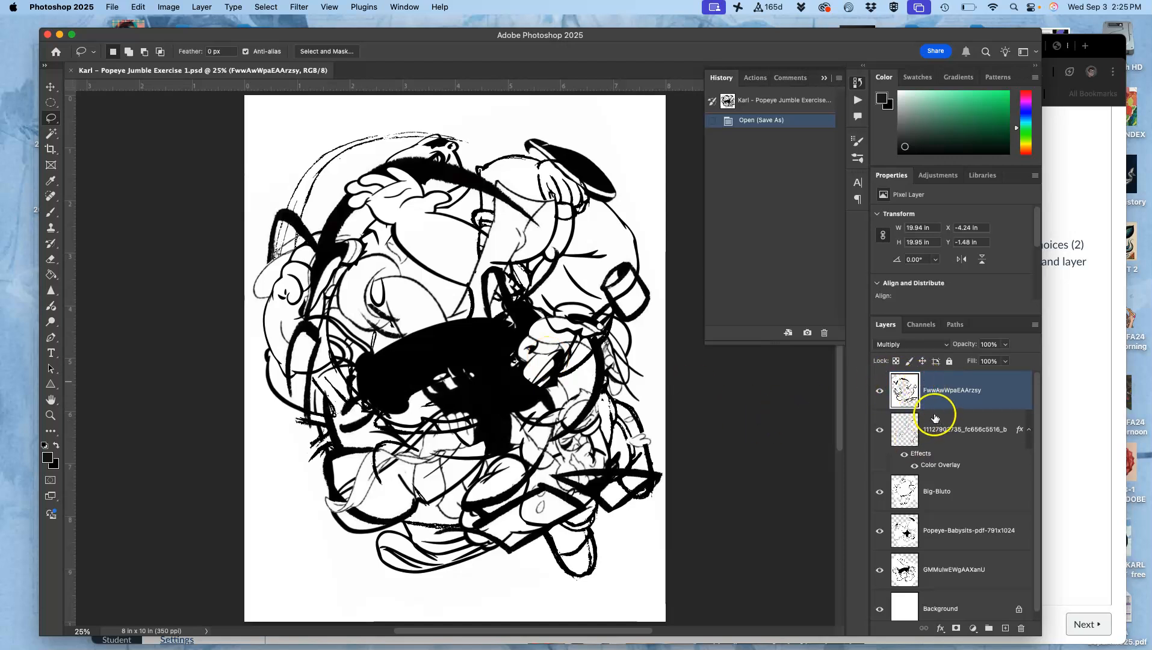
pyautogui.click(963, 382)
pyautogui.click(824, 78)
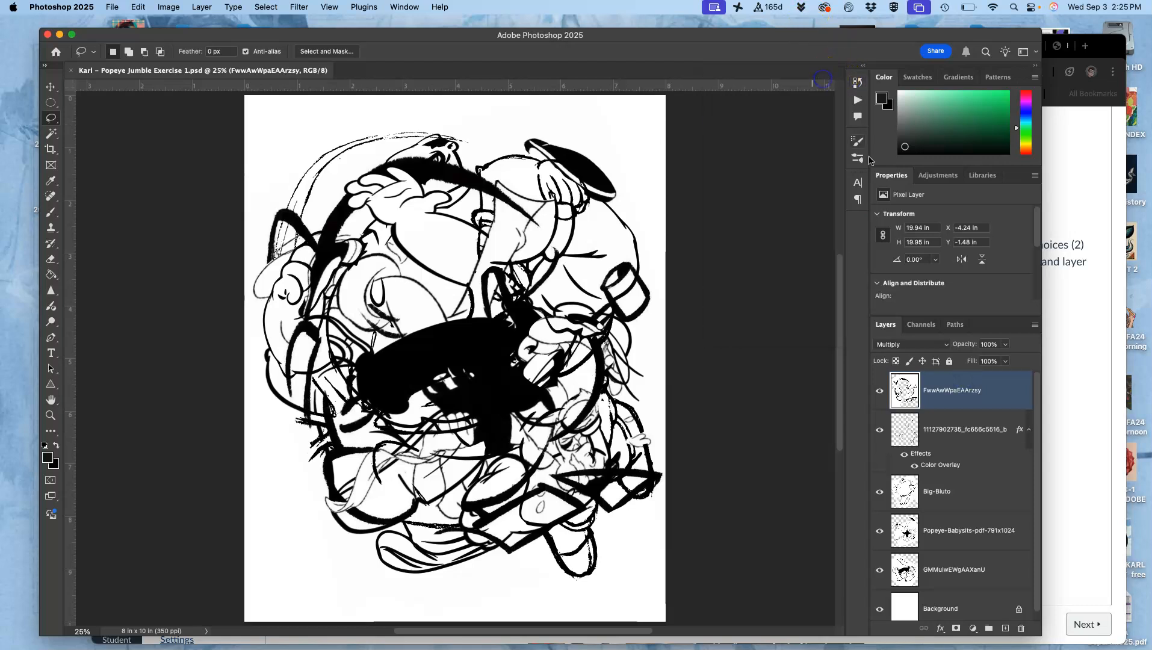
pyautogui.scroll(-1, 921, 499)
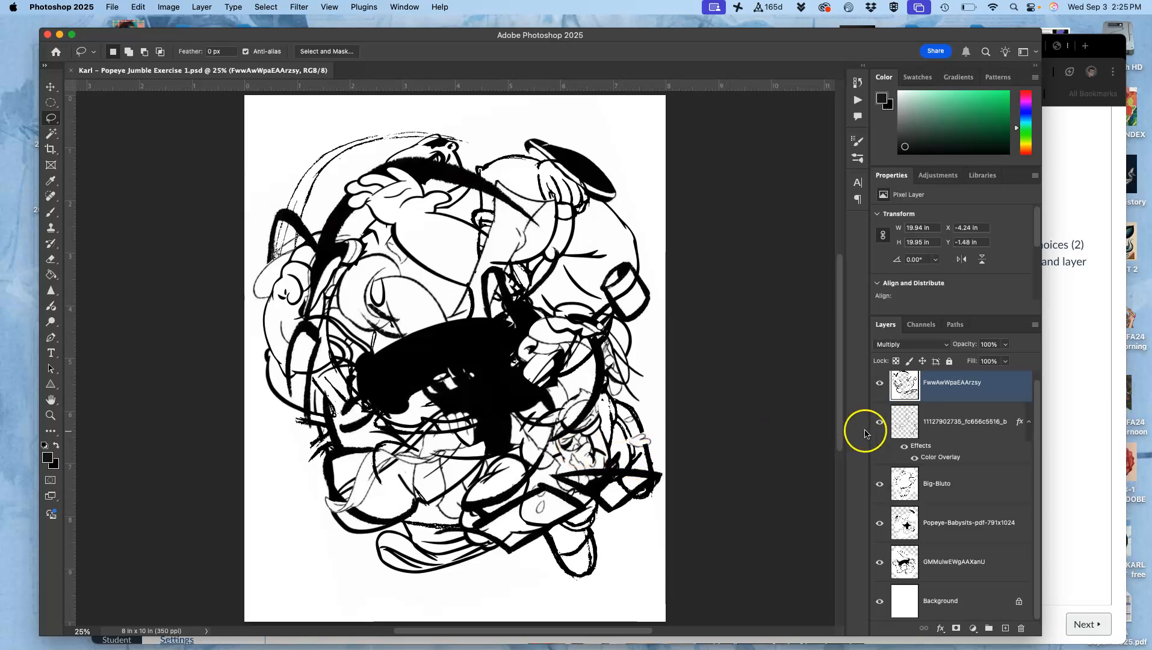
pyautogui.scroll(1, 934, 397)
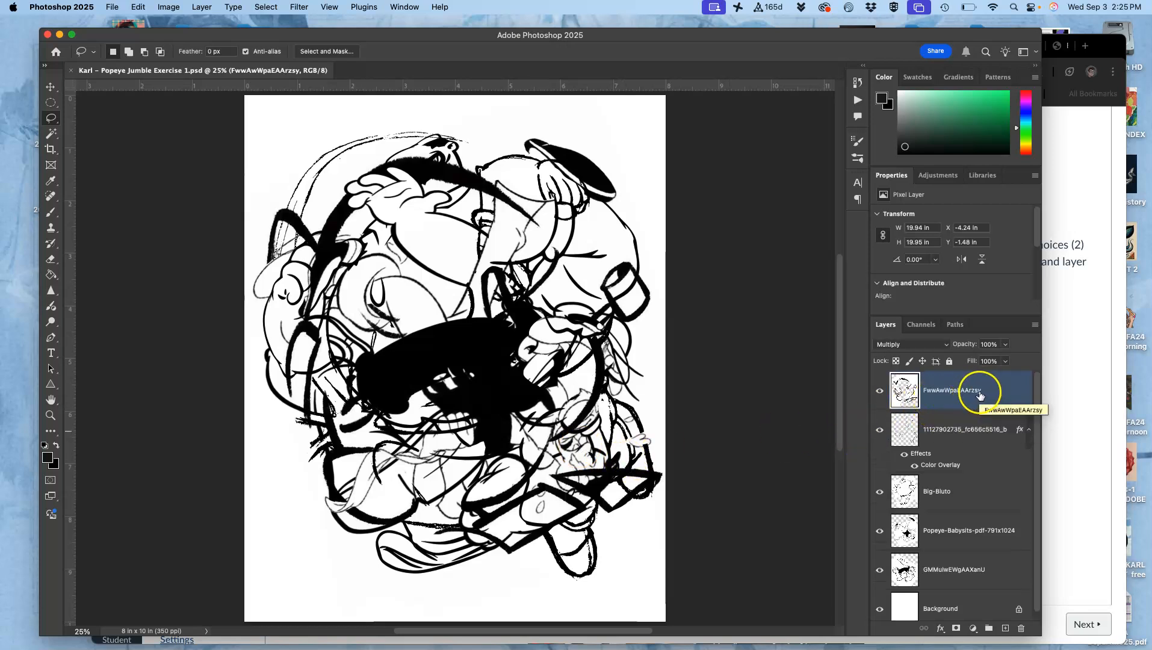
# Step: Merge a copy of all visible layers into a new layer on top, keeping the originals, and hide every layer beneath it
pyautogui.keyDown('alt'); pyautogui.click(966, 401); pyautogui.keyUp('alt')
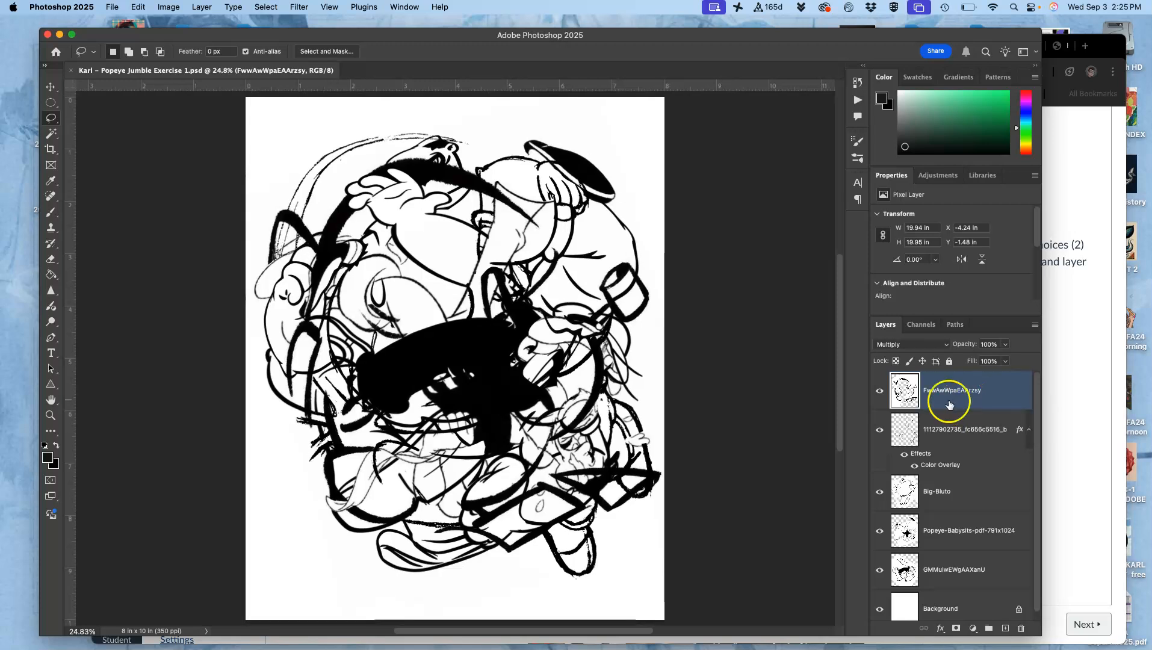
pyautogui.click(202, 7)
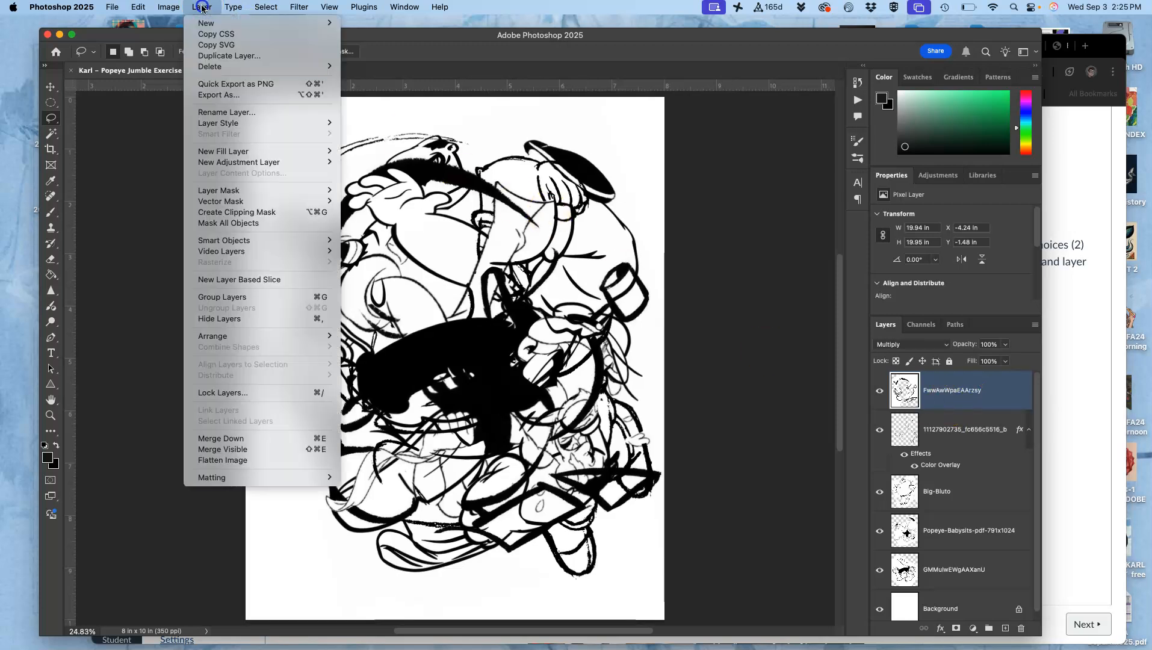
pyautogui.keyDown('alt'); pyautogui.click(228, 452); pyautogui.keyUp('alt')
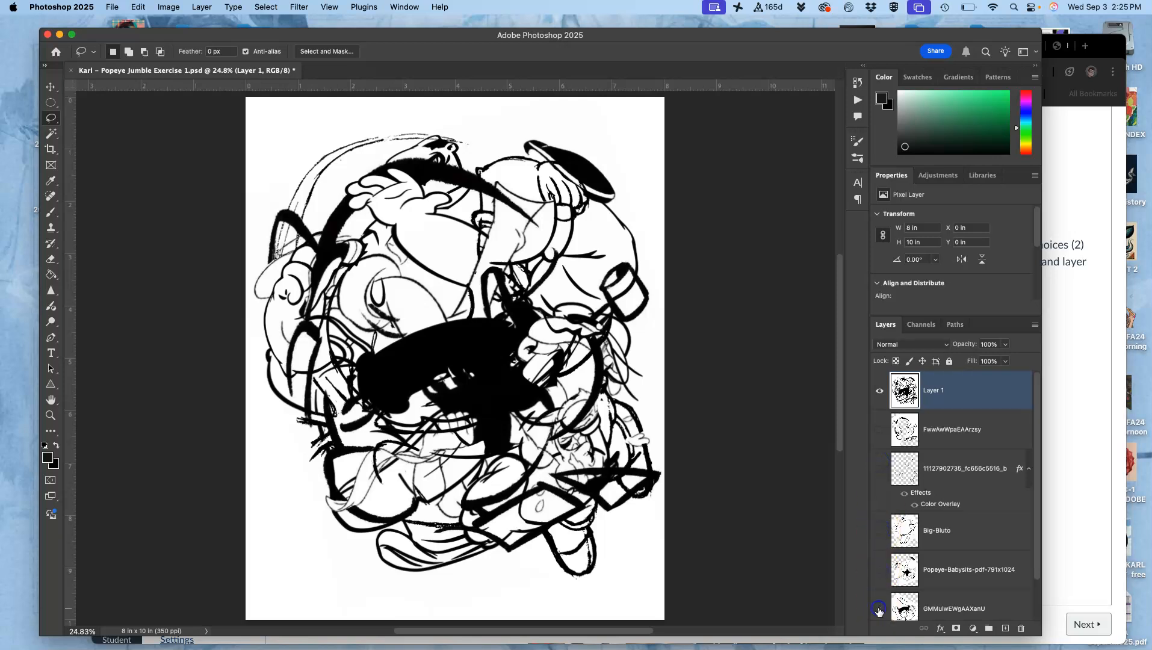
pyautogui.scroll(-2, 878, 611)
pyautogui.scroll(2, 913, 478)
pyautogui.click(880, 391)
pyautogui.click(880, 391)
# Step: Free-transform the merged layer, scaling it to about 97% and rotating it about -2.7 degrees
pyautogui.press('super+t')
pyautogui.rightClick(586, 325)
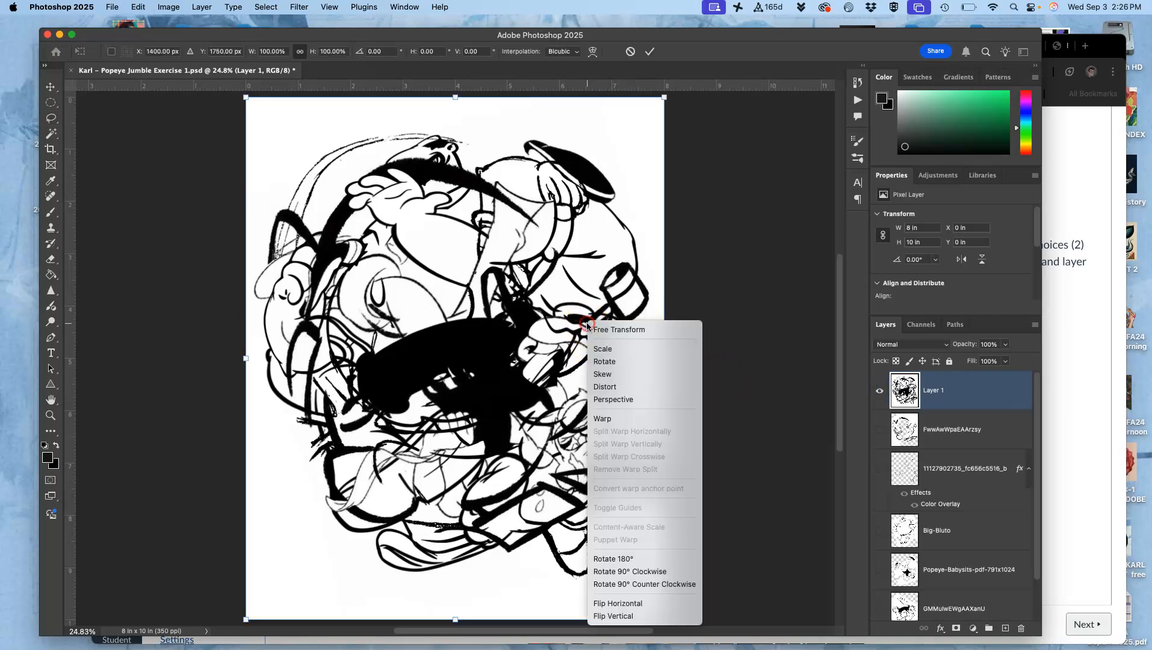
pyautogui.click(690, 219)
pyautogui.scroll(2, 690, 220)
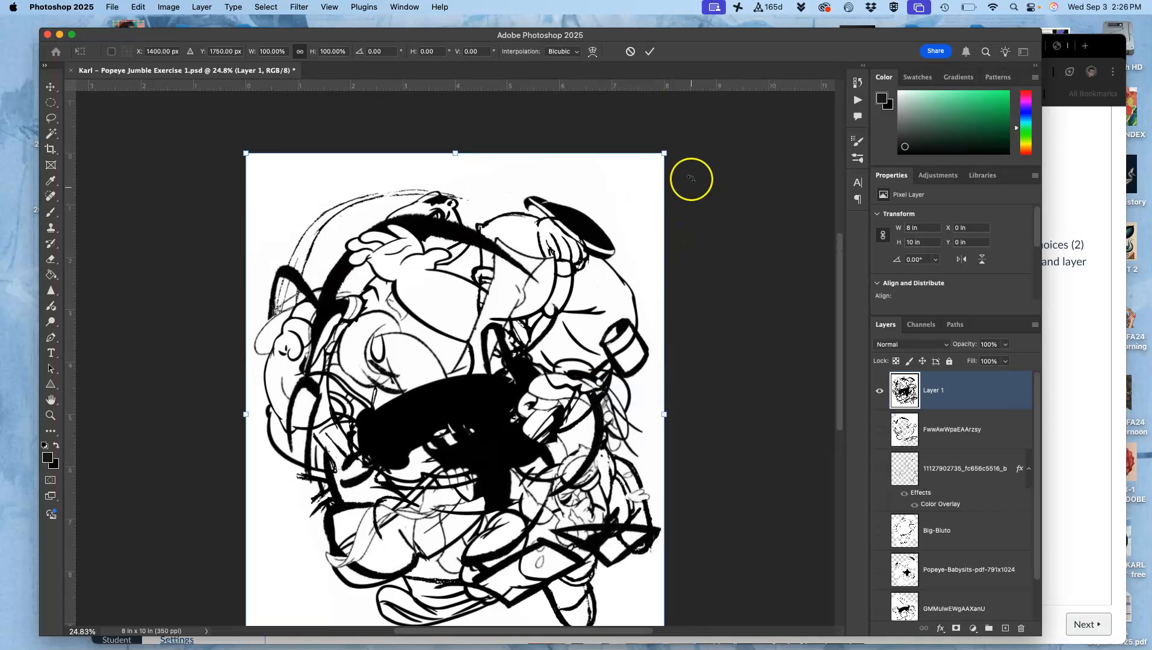
pyautogui.moveTo(684, 149); pyautogui.dragTo(641, 157)
# Step: Warp the merged artwork slightly at its centre, lower left and lower right, apply the transform, and move the layer up about 0.2 in
pyautogui.rightClick(567, 246)
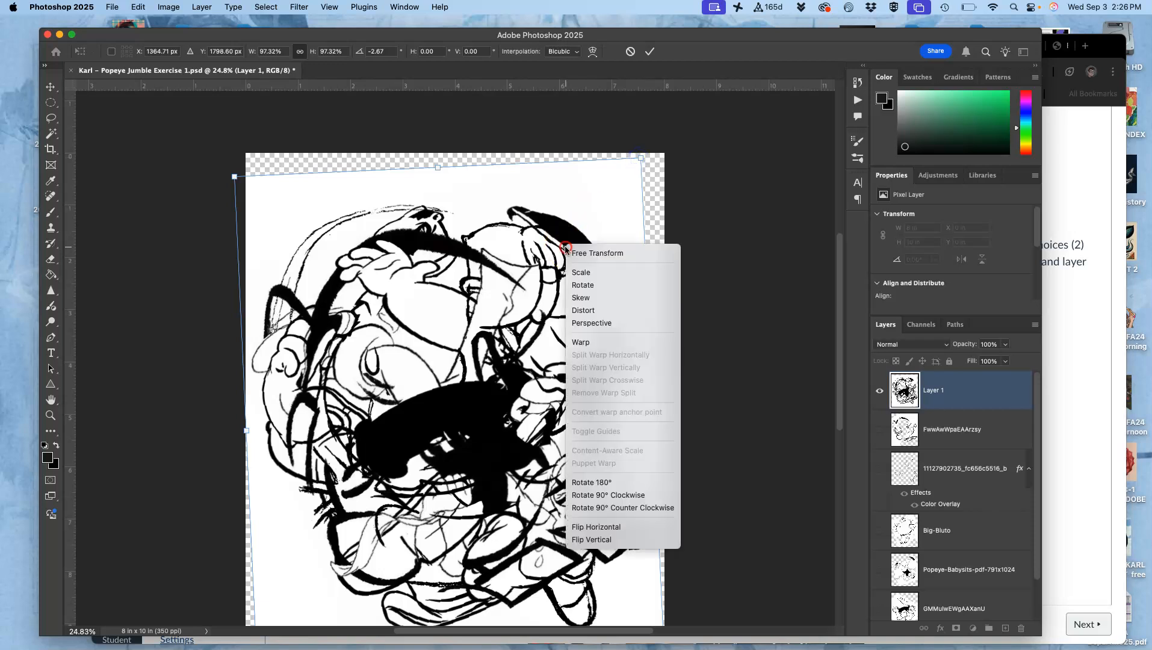
pyautogui.click(580, 342)
pyautogui.moveTo(559, 394); pyautogui.dragTo(580, 384)
pyautogui.moveTo(357, 473); pyautogui.dragTo(344, 488)
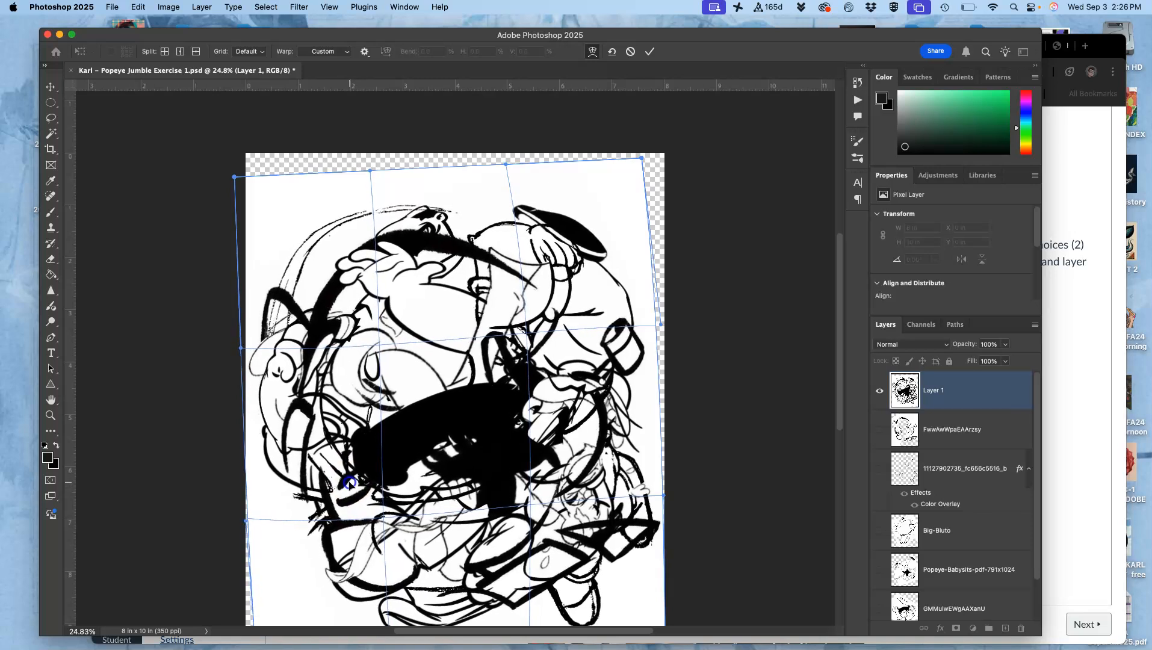
pyautogui.scroll(-2, 759, 378)
pyautogui.scroll(-5, 759, 378)
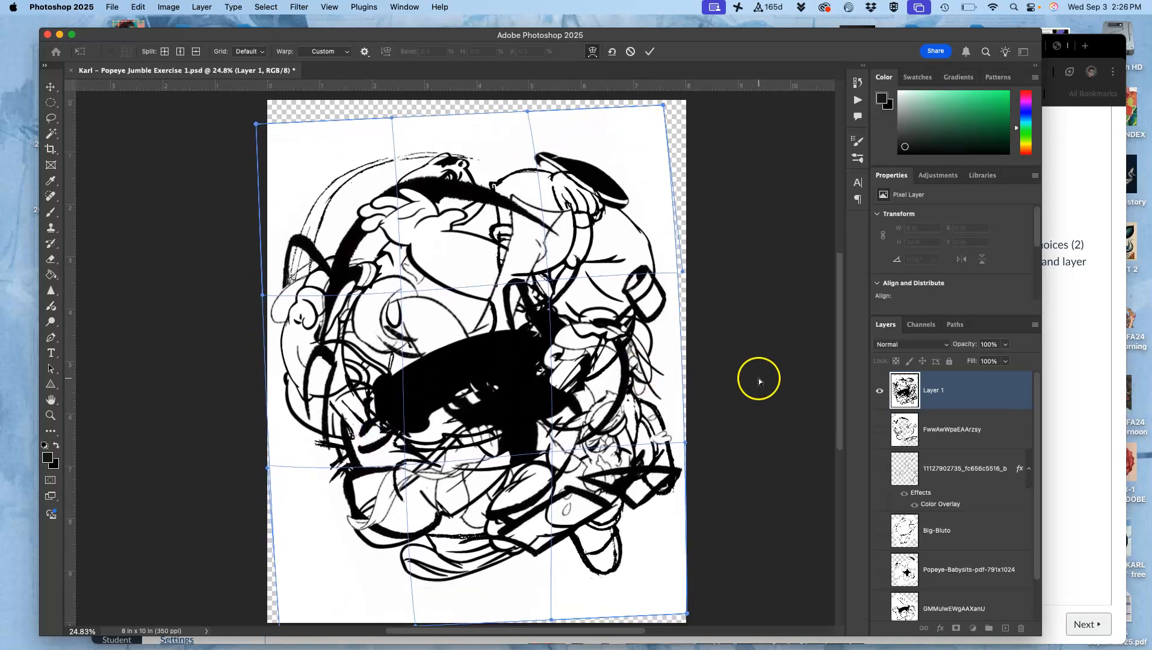
pyautogui.moveTo(642, 468); pyautogui.dragTo(642, 459)
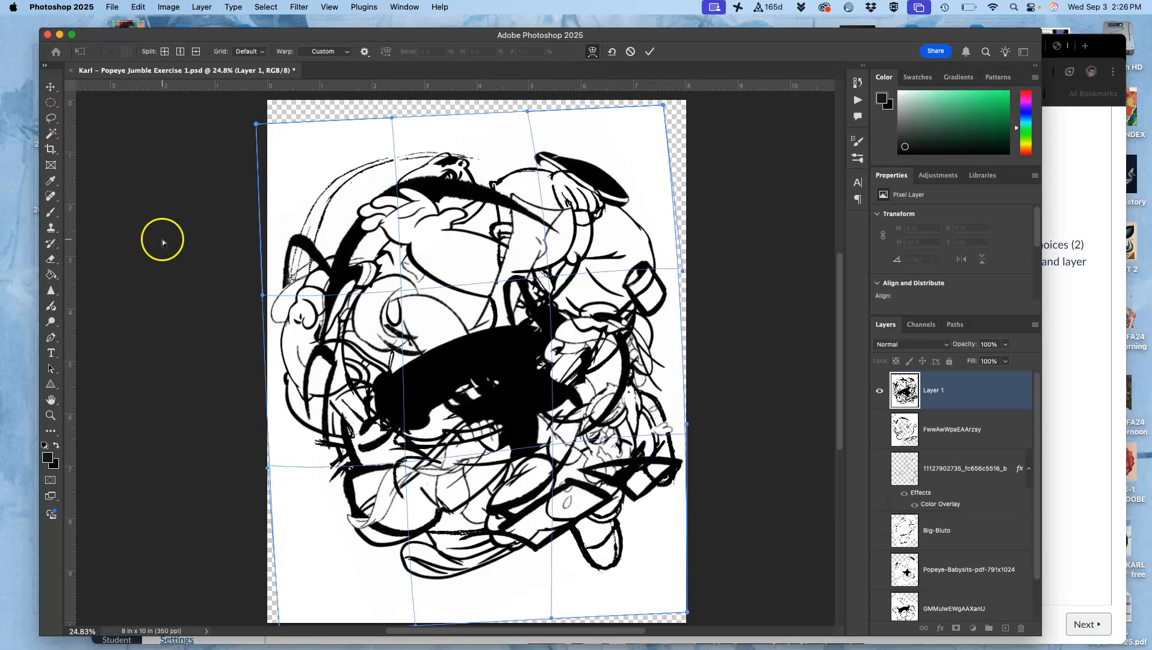
pyautogui.press('Return')
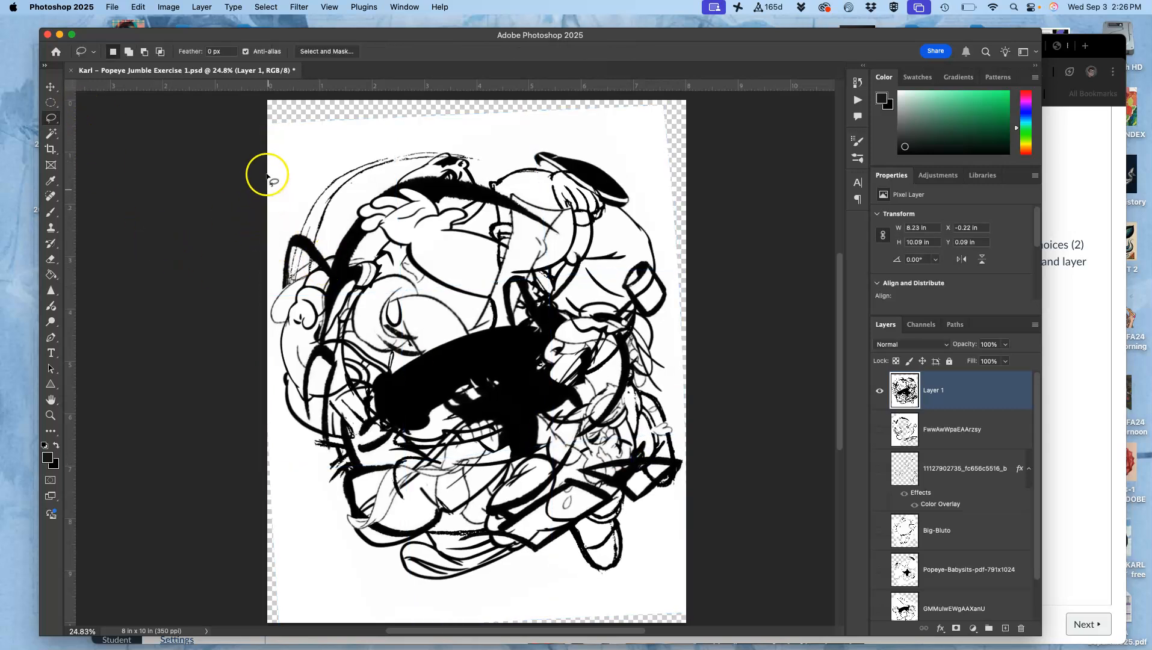
pyautogui.click(52, 89)
pyautogui.moveTo(476, 295); pyautogui.dragTo(479, 287)
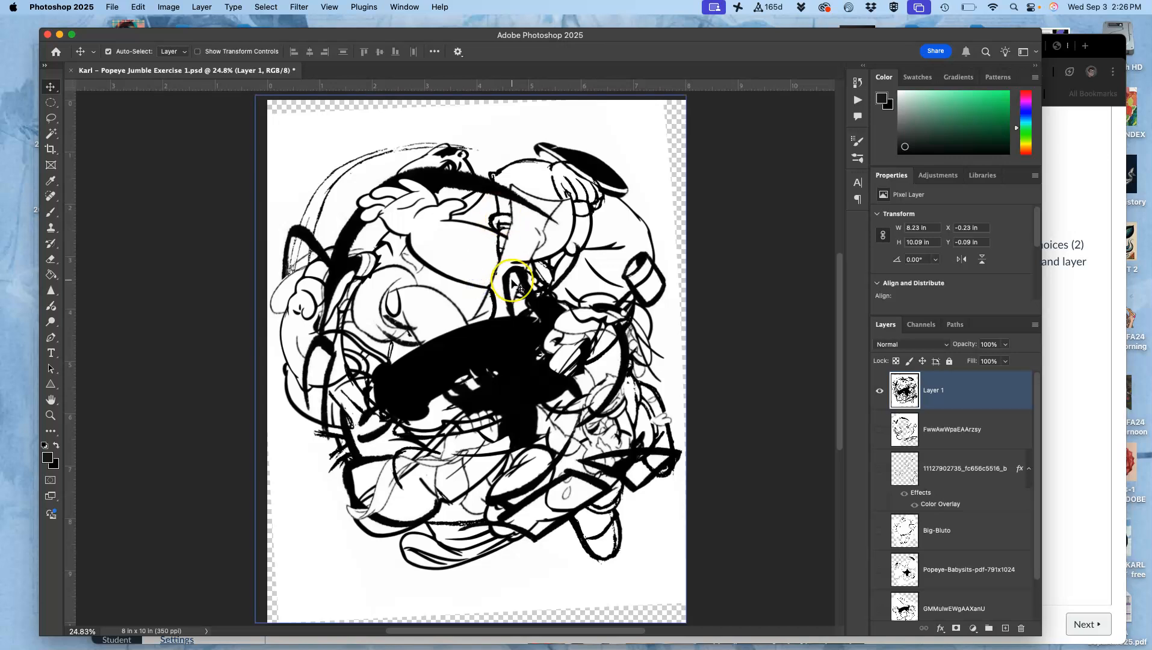
# Step: Enlarge the canvas to 9 inches wide and 12 inches high
pyautogui.press('super+minus')
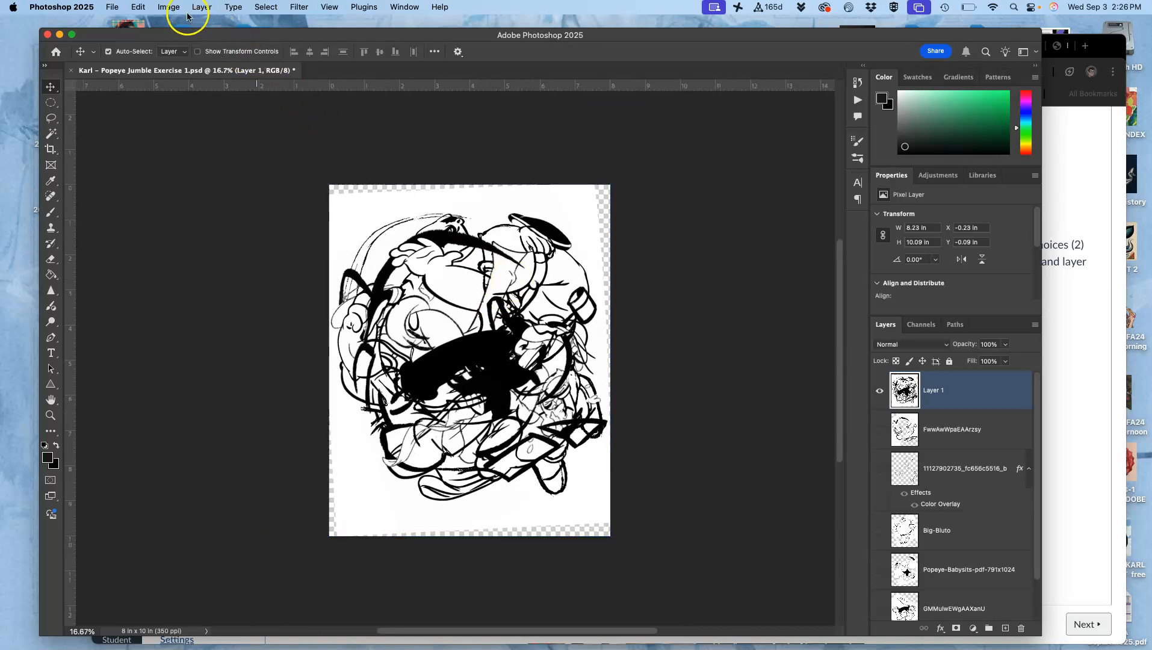
pyautogui.click(169, 7)
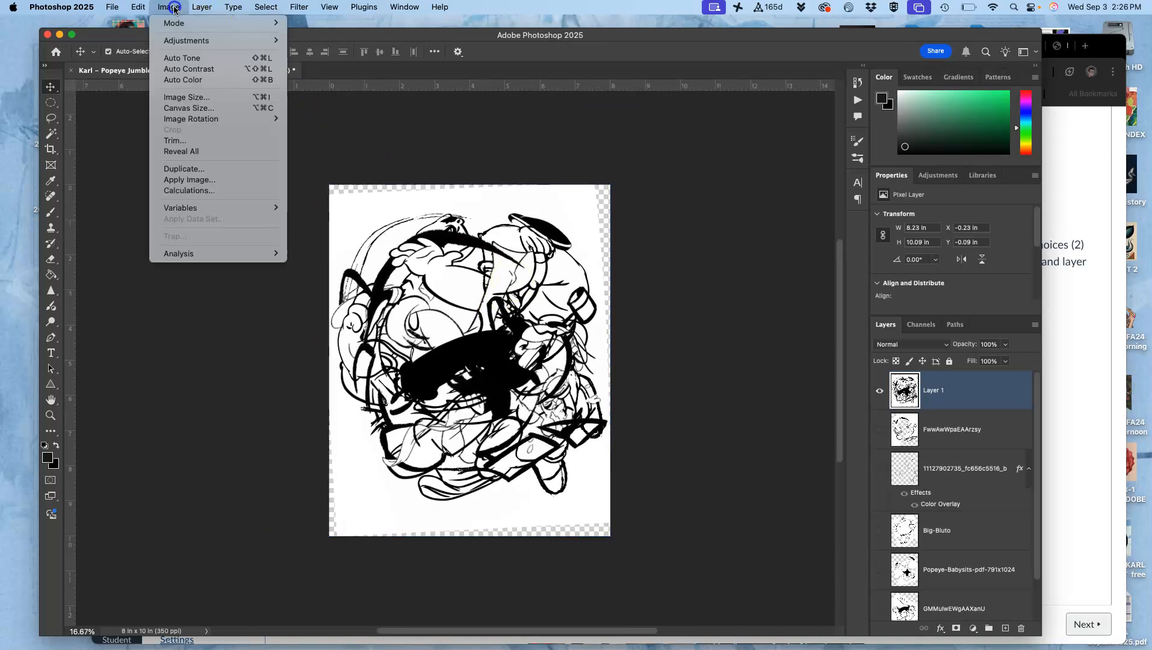
pyautogui.click(181, 108)
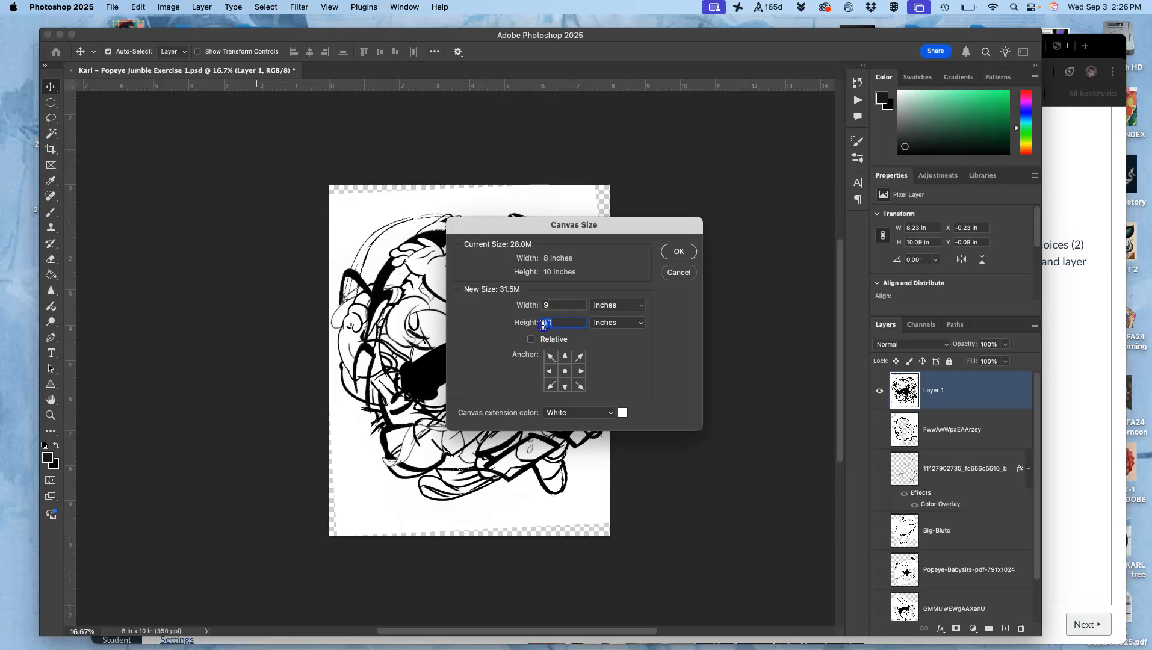
pyautogui.write('2')
pyautogui.click(678, 252)
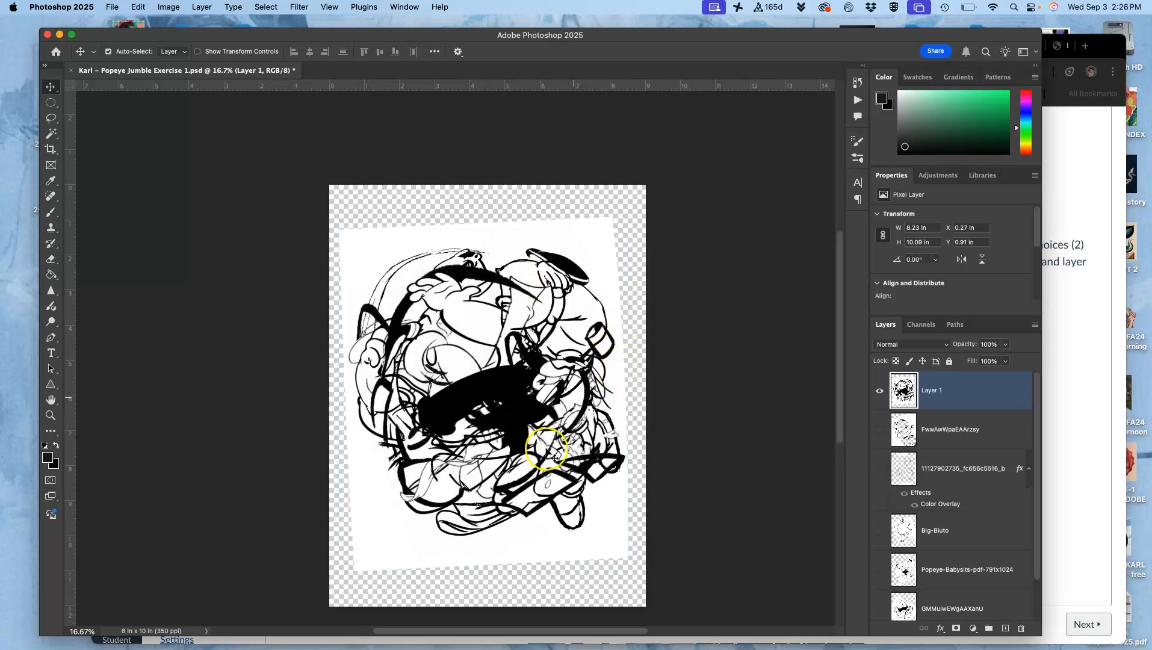
# Step: Compare the merged layer with and without the white Background by toggling the visibility of both layers
pyautogui.scroll(-1, 934, 536)
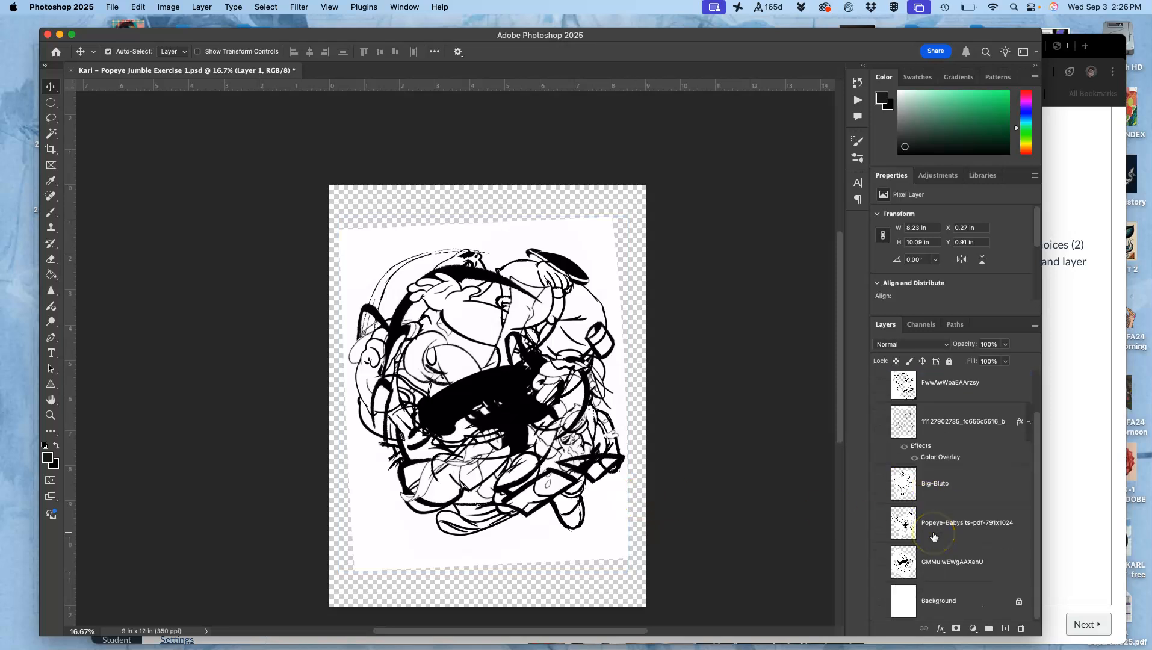
pyautogui.click(880, 602)
pyautogui.scroll(1, 919, 519)
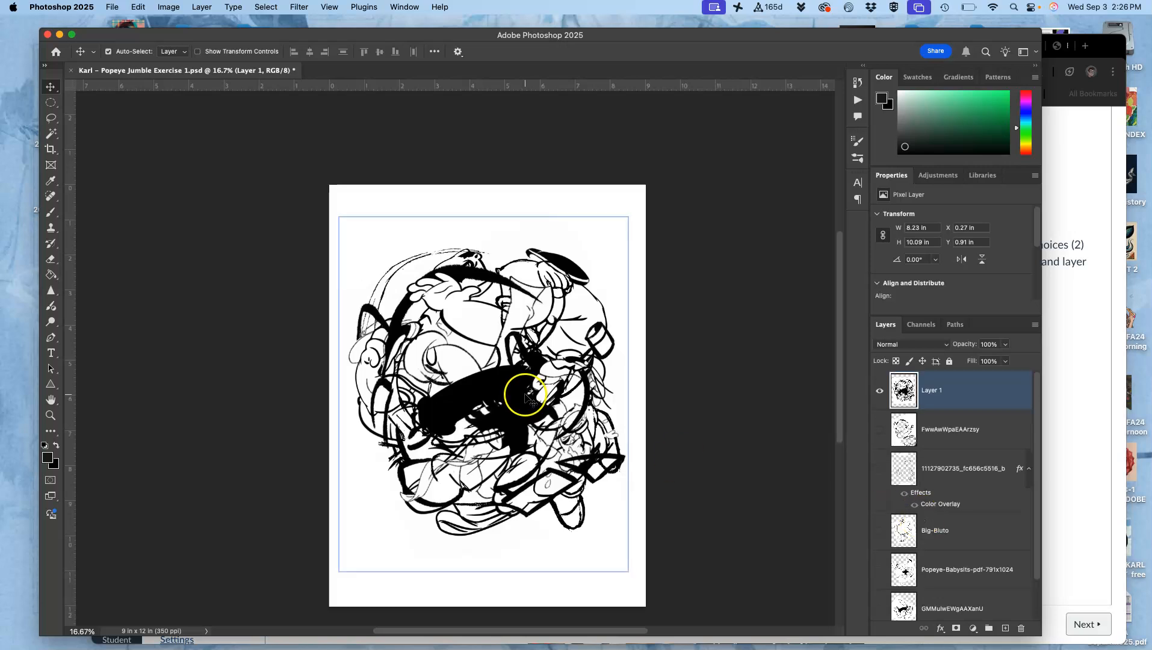
pyautogui.click(881, 392)
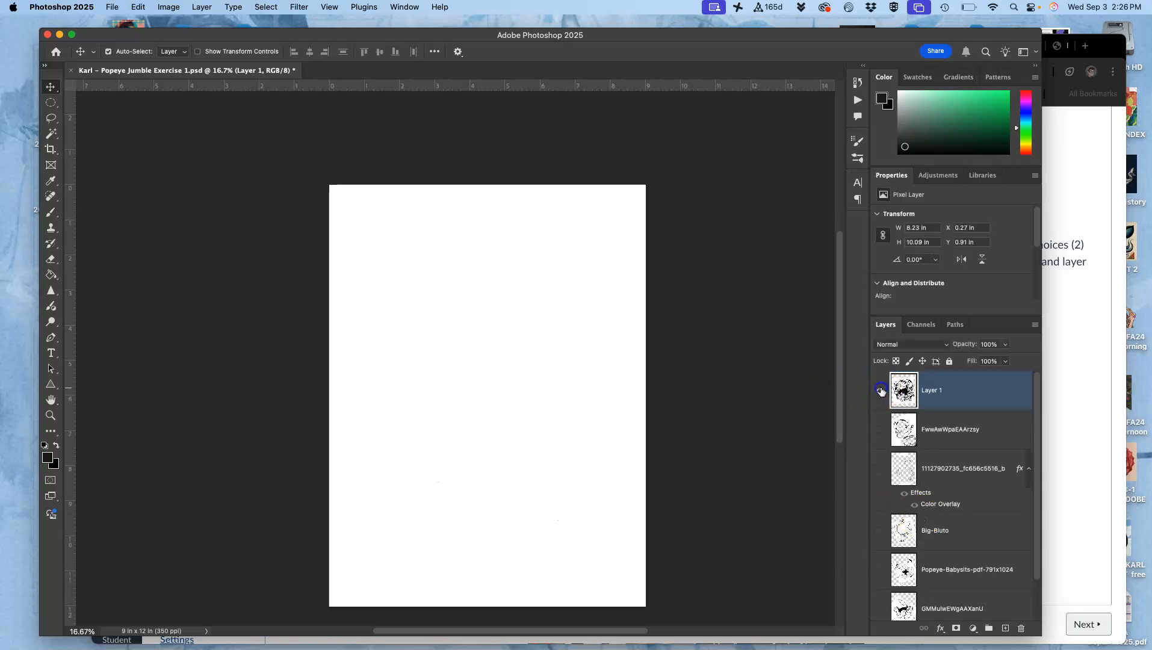
pyautogui.click(881, 391)
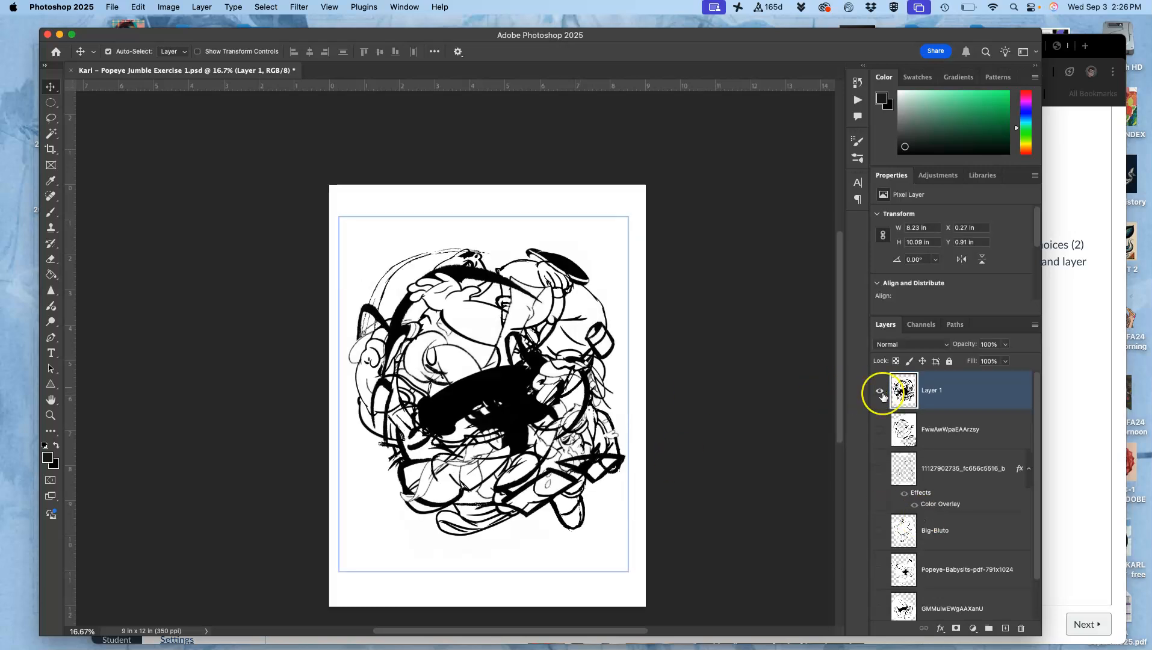
pyautogui.scroll(-1, 897, 457)
pyautogui.click(881, 602)
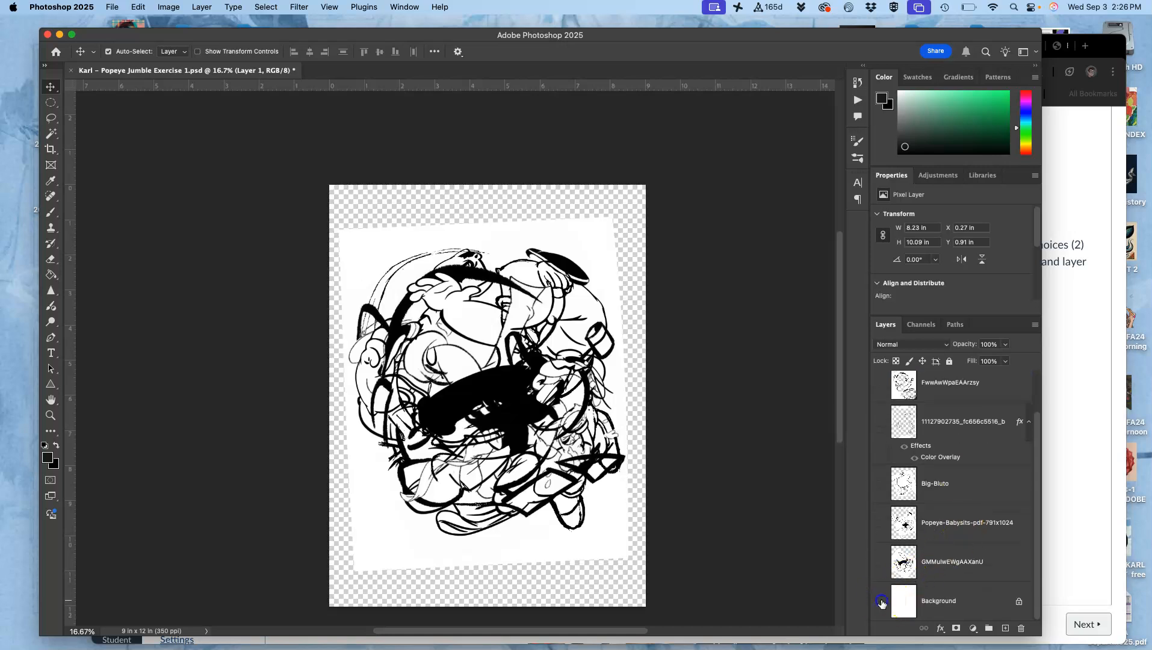
pyautogui.scroll(1, 925, 540)
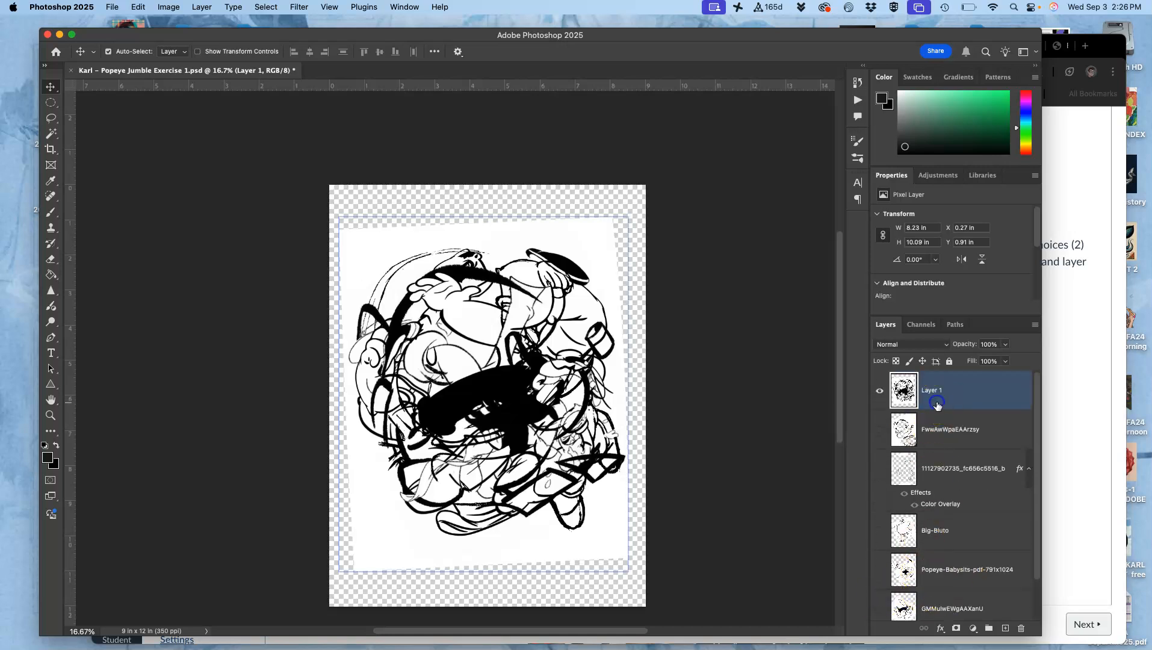
# Step: Select the white areas of Layer 1 with the Magic Wand at tolerance 32, non-contiguous, delete them, and deselect
pyautogui.click(52, 133)
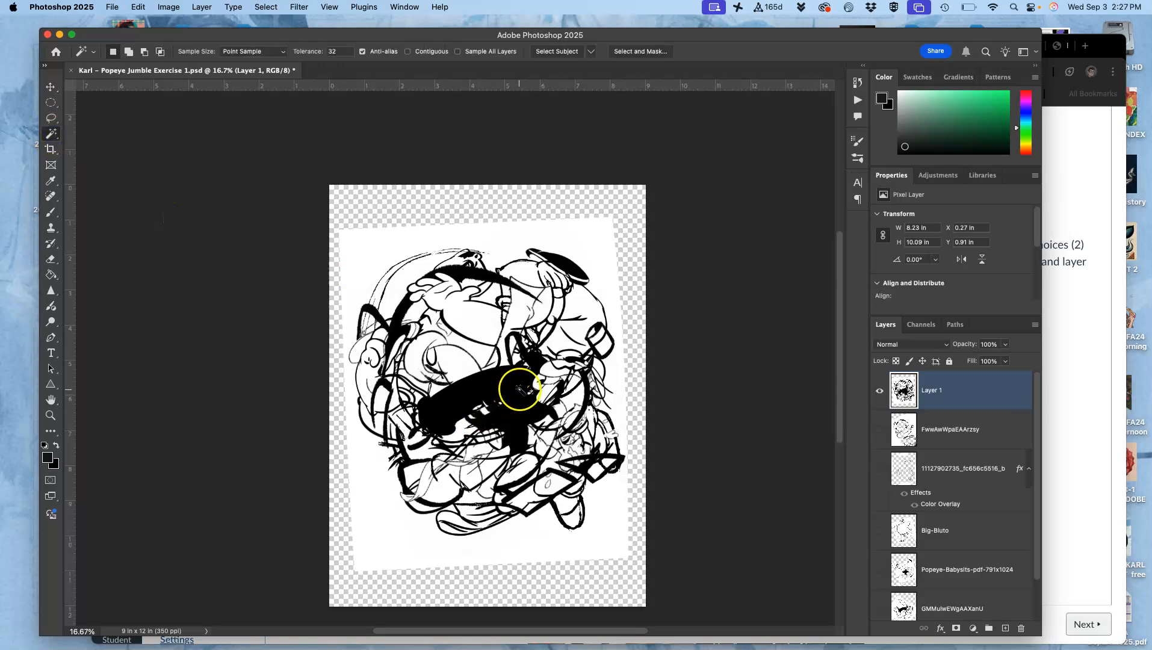
pyautogui.click(382, 253)
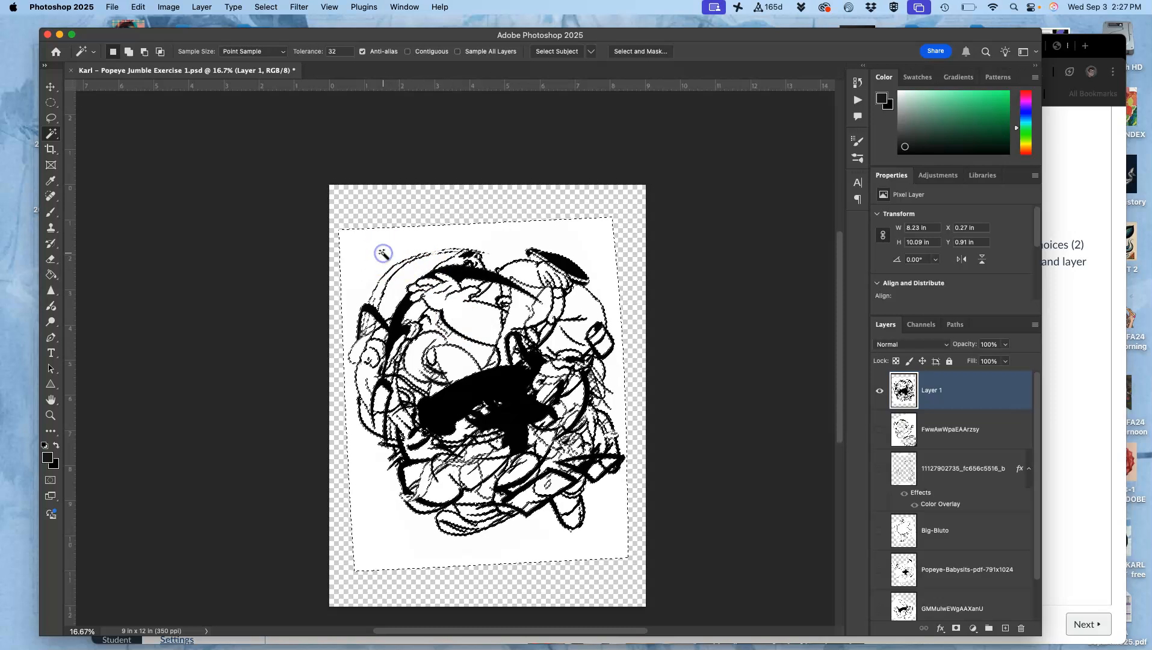
pyautogui.press('Delete')
pyautogui.press('super+d')
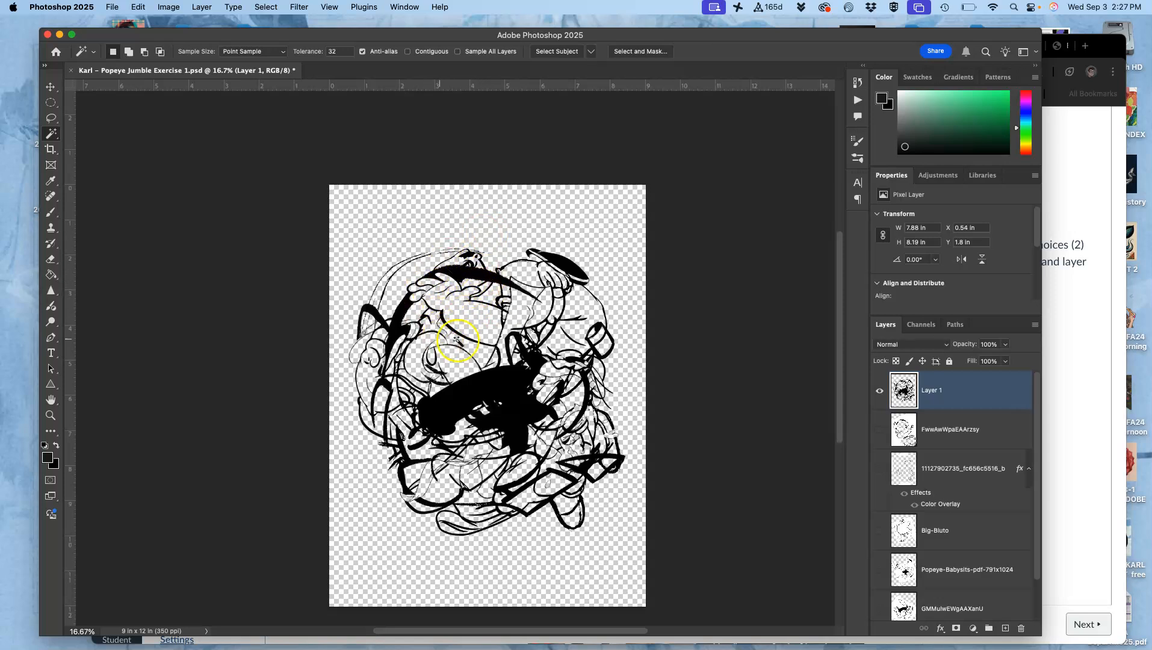
# Step: Examine the line edges of the isolated artwork up close, at up to 300% magnification
pyautogui.press('super+equal')
pyautogui.press('super+equal')
pyautogui.press('super+equal')
pyautogui.press('super+equal')
pyautogui.press('super+equal')
pyautogui.press('super+equal')
pyautogui.press('super+equal')
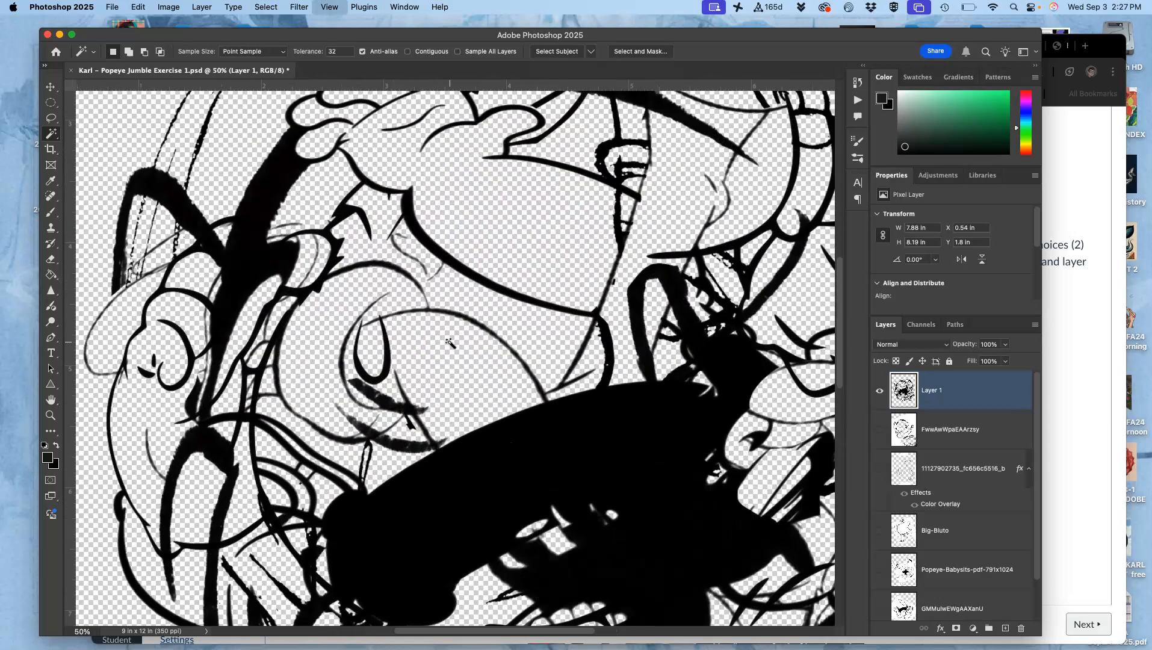
pyautogui.press('super+minus')
pyautogui.press('super+minus')
pyautogui.press('super+minus')
pyautogui.press('super+equal')
pyautogui.press('super+equal')
pyautogui.press('super+equal')
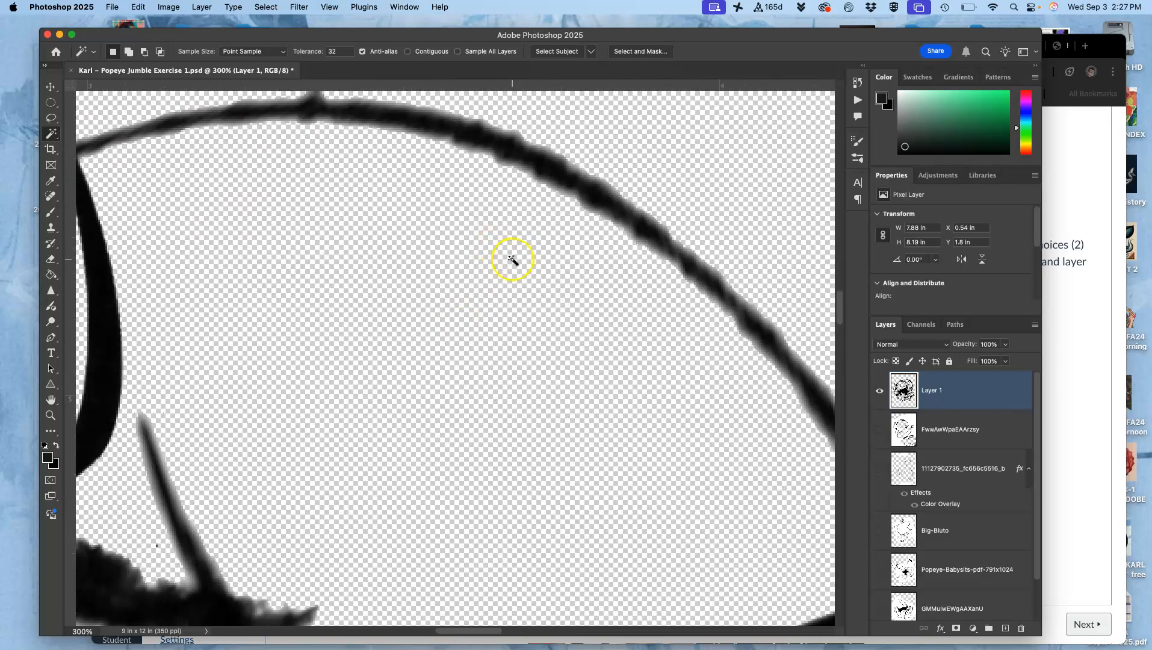
pyautogui.scroll(-10, 512, 258)
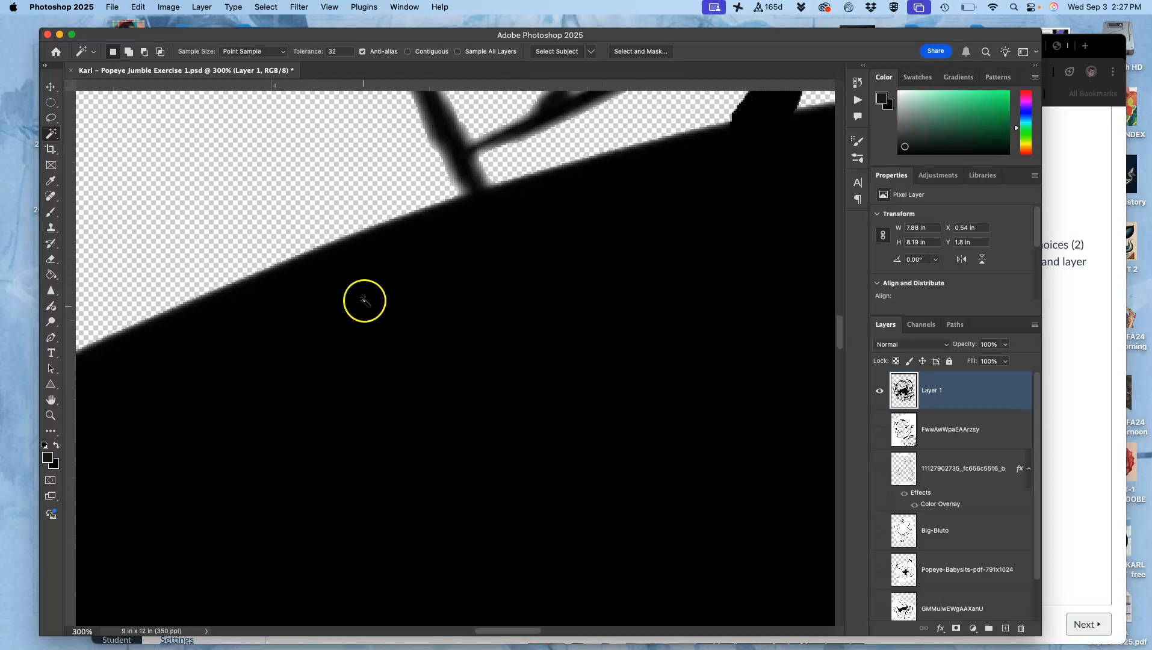
pyautogui.scroll(5, 365, 301)
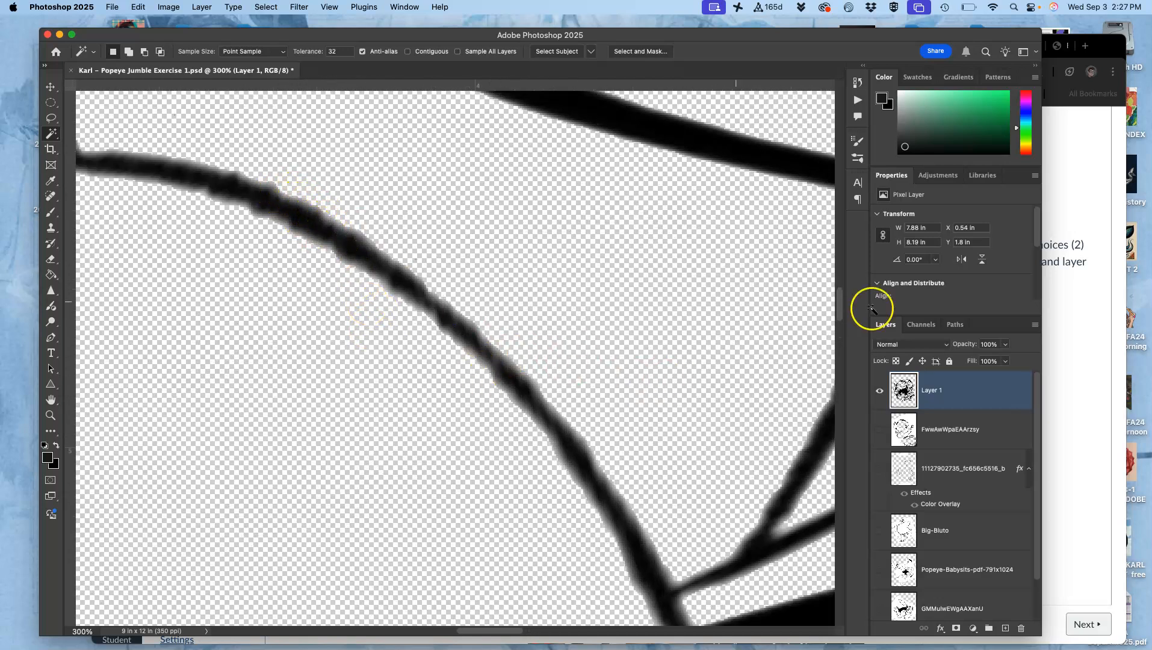
# Step: Add a black Color Overlay to Layer 1 with Normal blend mode and 100% opacity, and check the whole artwork
pyautogui.doubleClick(981, 391)
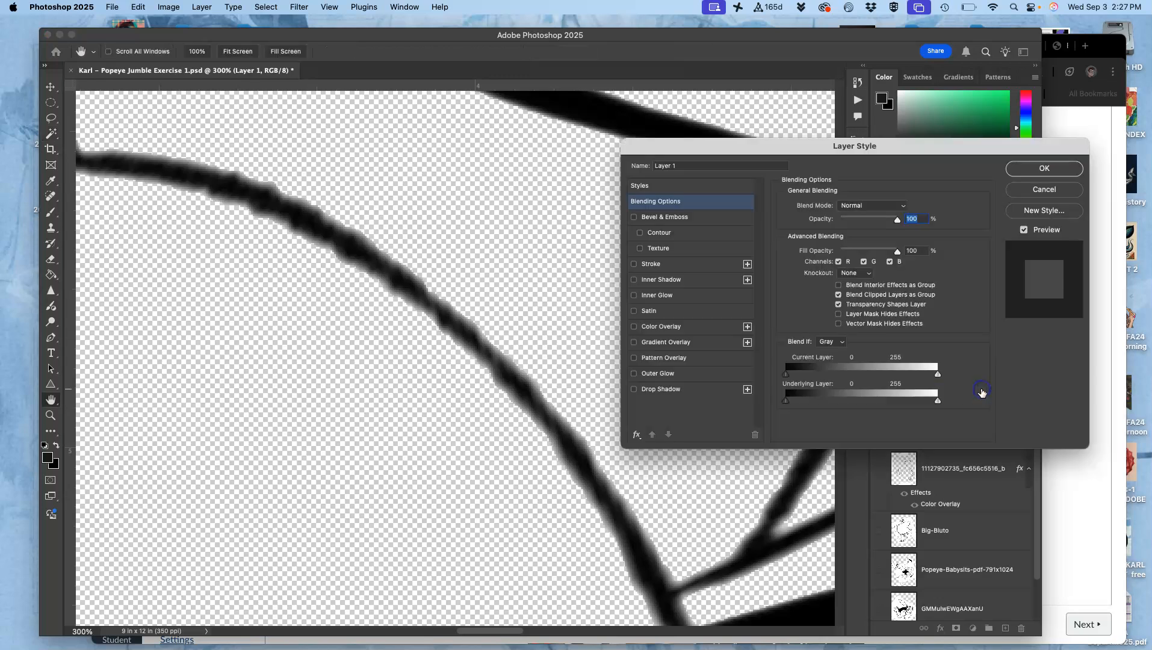
pyautogui.click(633, 327)
pyautogui.click(661, 330)
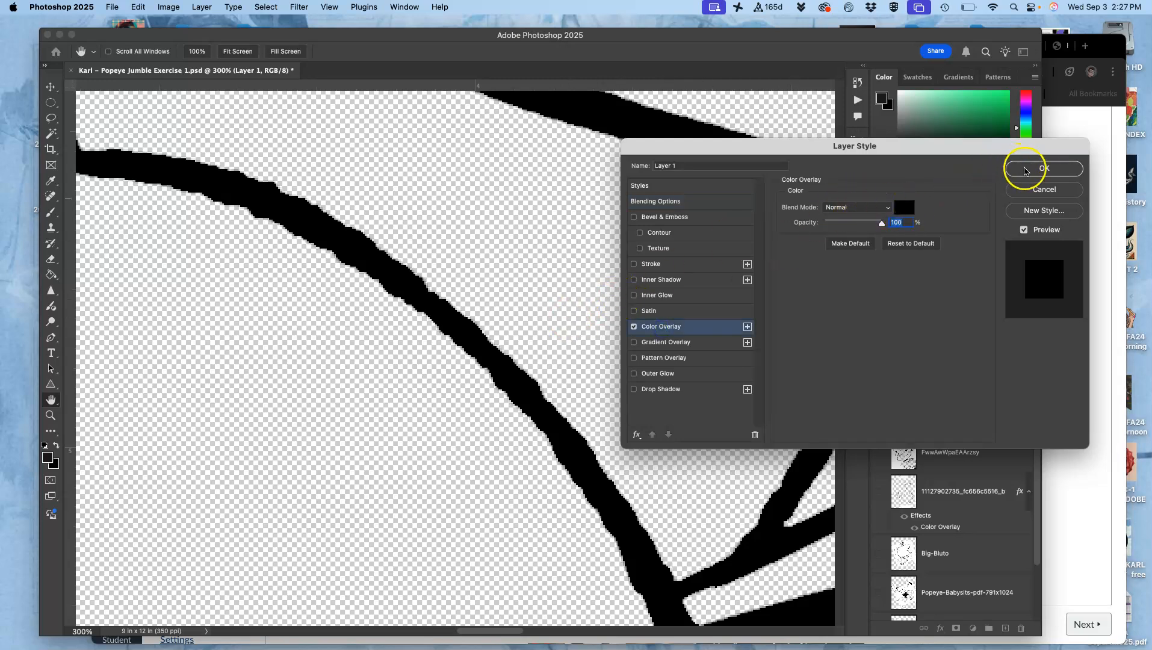
pyautogui.click(1025, 170)
pyautogui.scroll(-8, 750, 309)
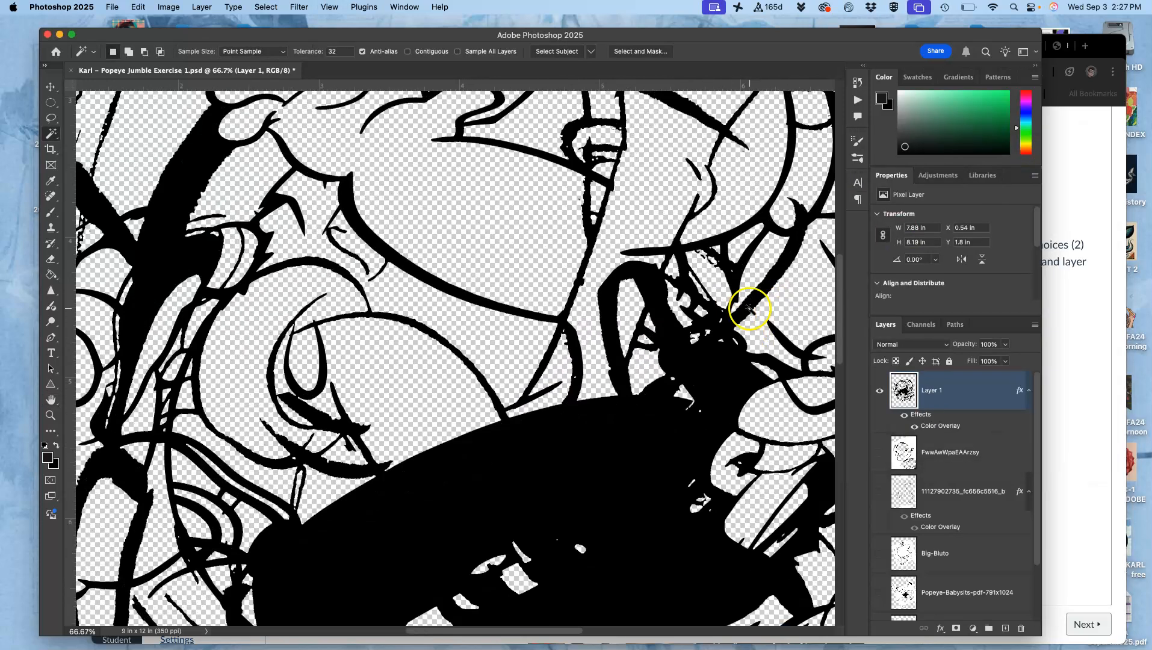
pyautogui.scroll(-3, 750, 308)
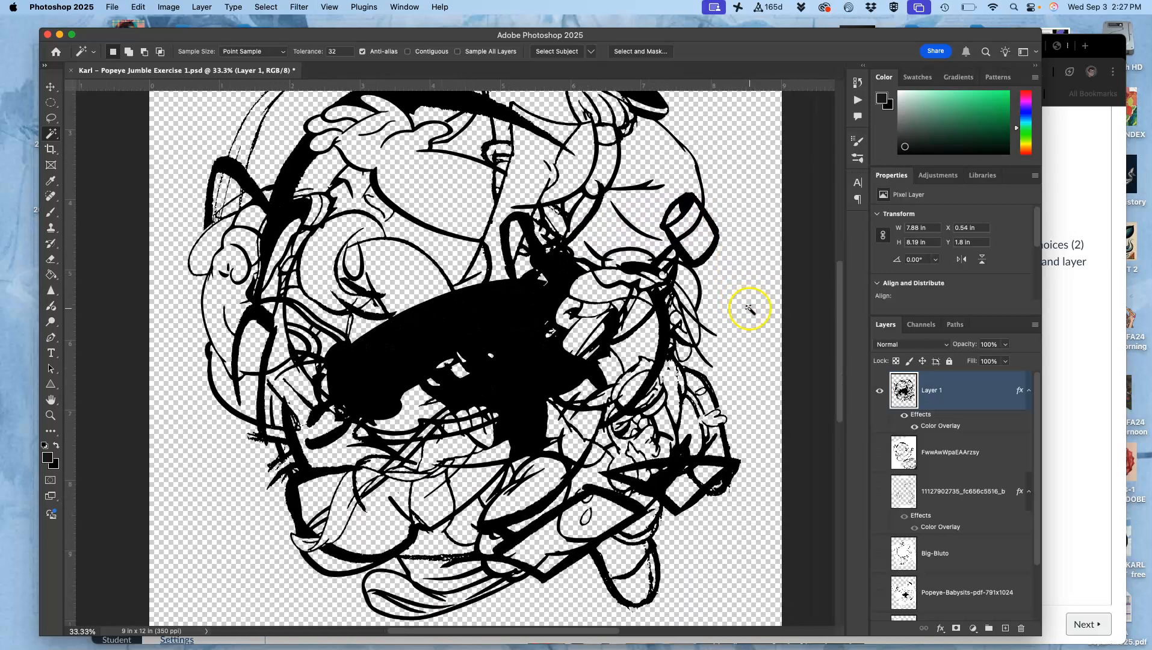
pyautogui.scroll(-1, 750, 309)
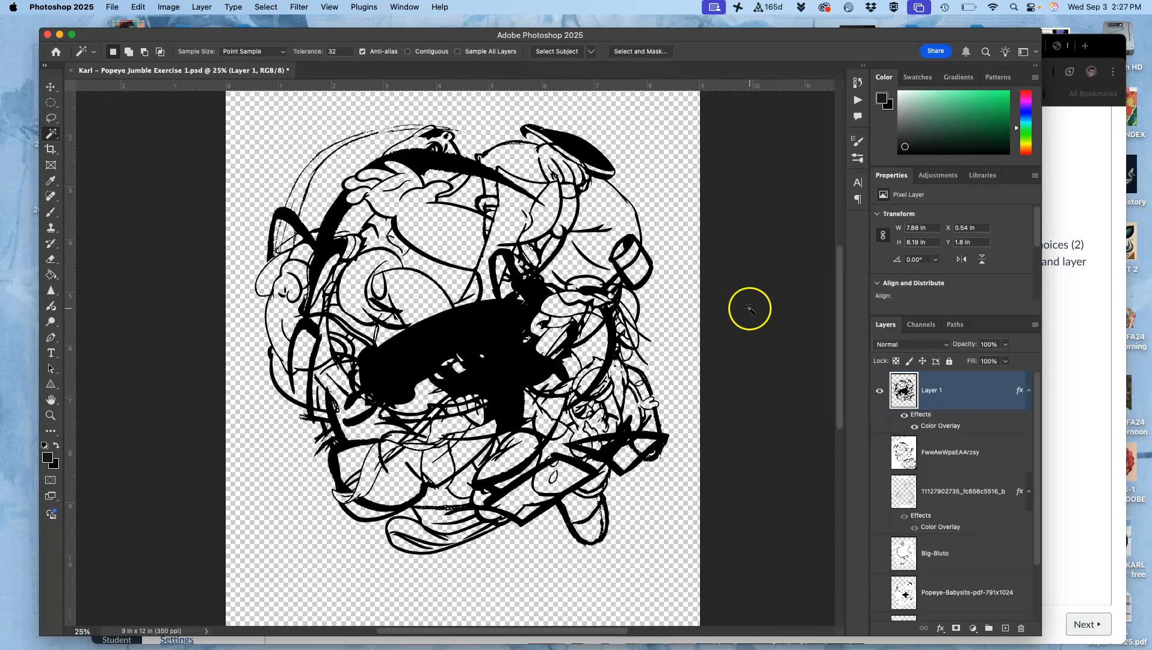